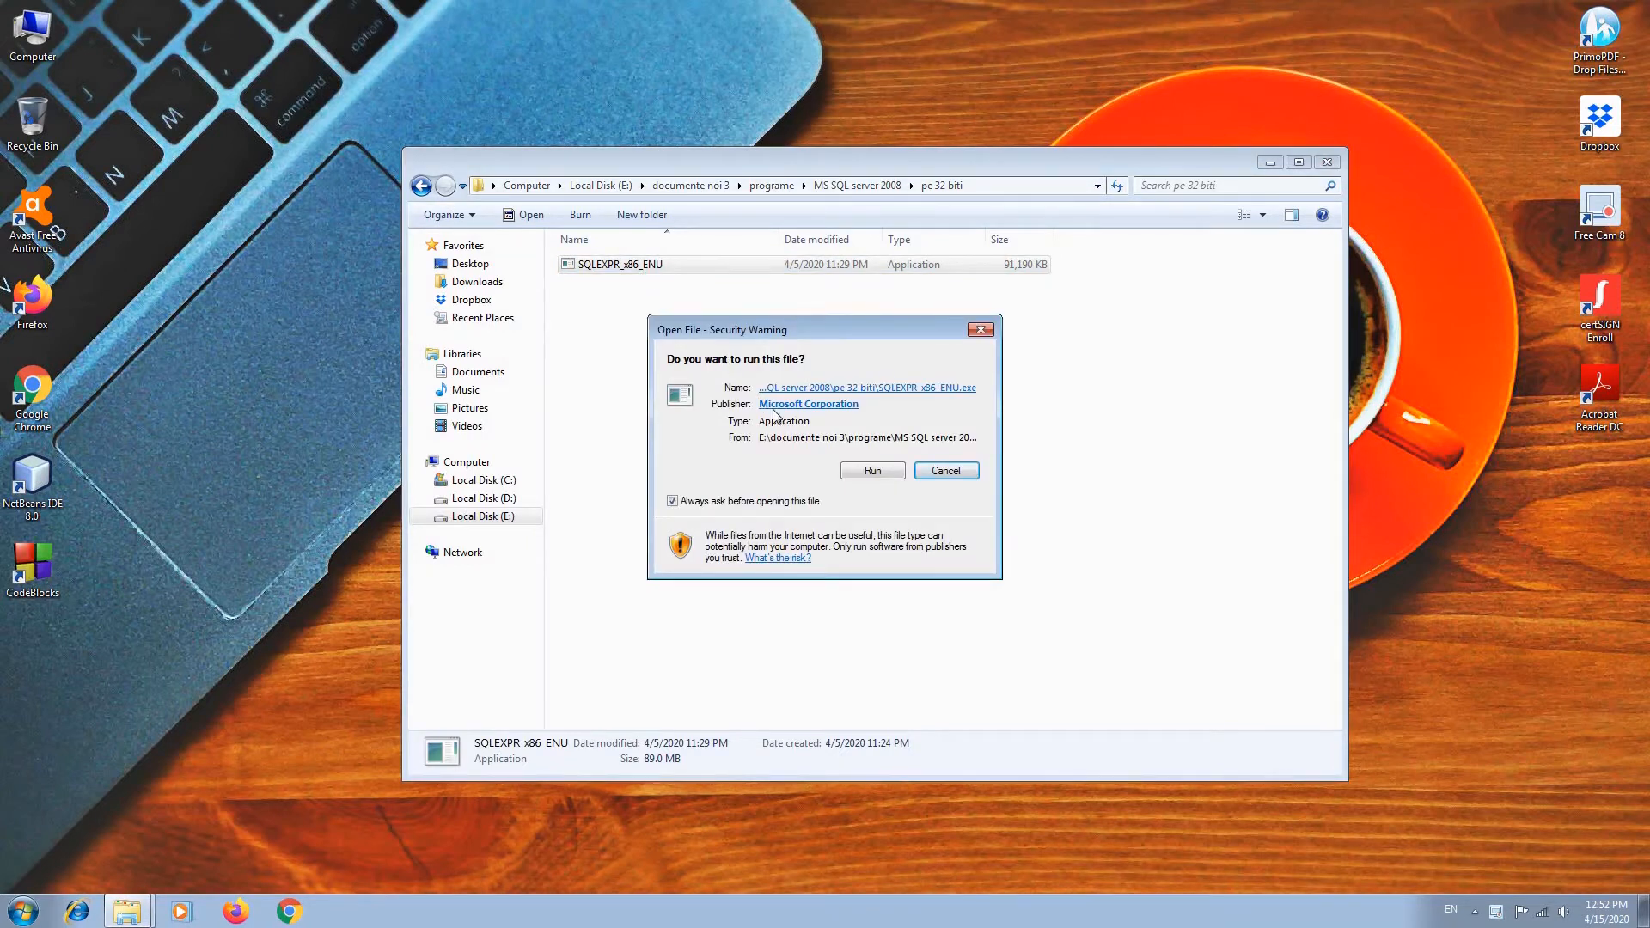
- Run the SQLEXPR_x86_ENU installer and complete a System Configuration Checker run from the Installation Center
click(864, 471)
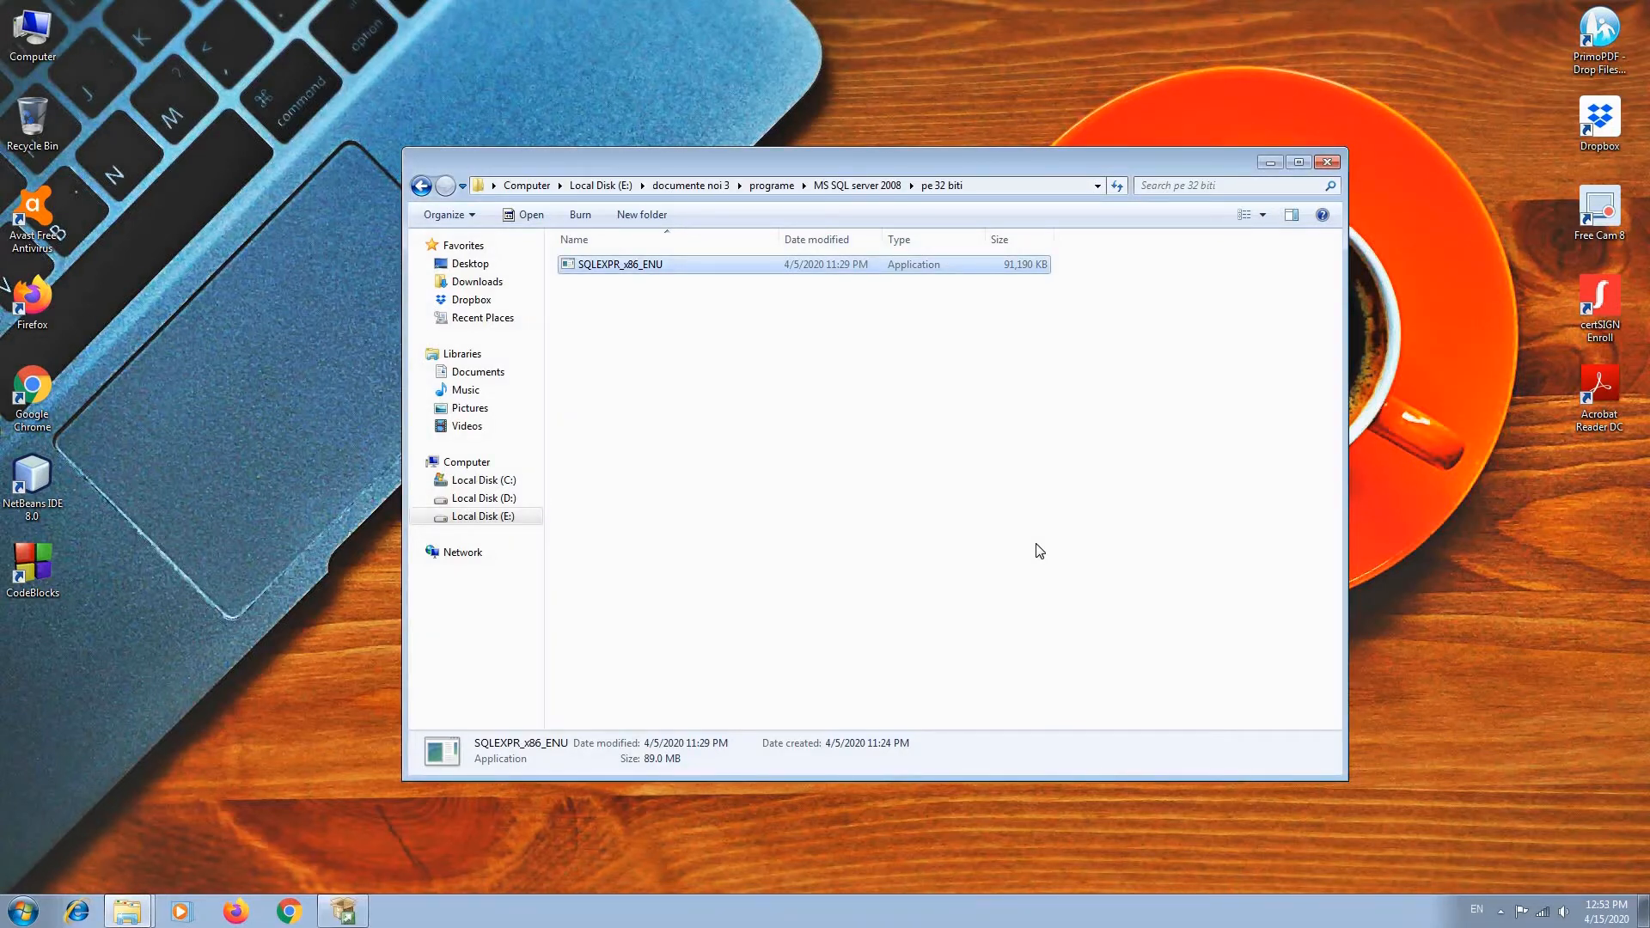
click(353, 916)
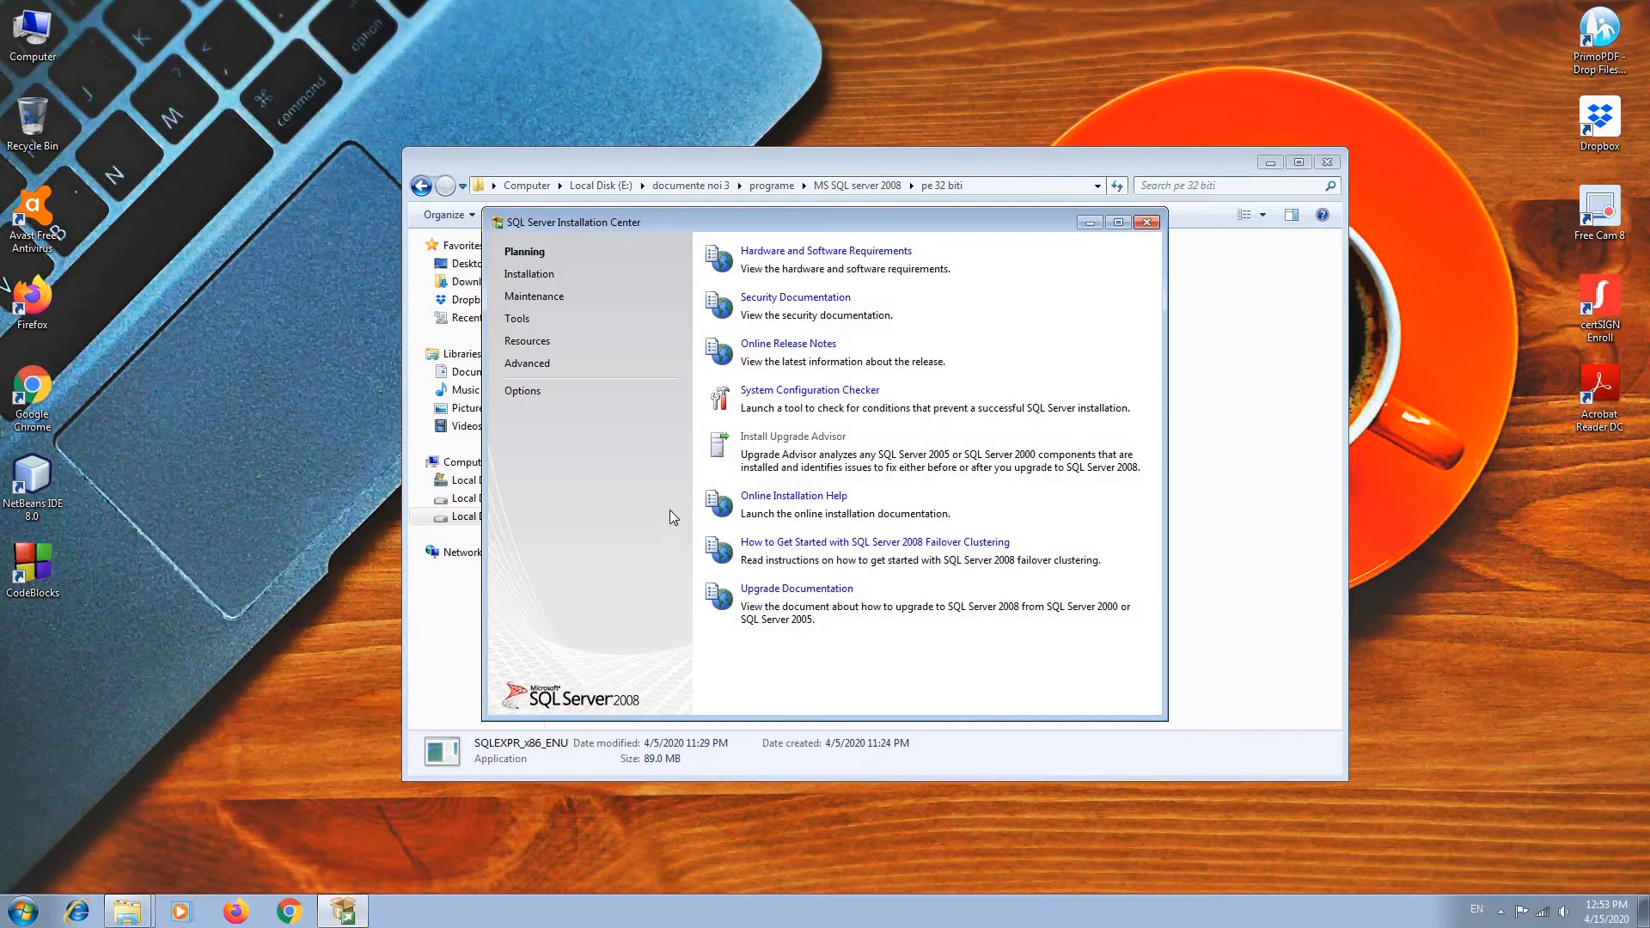
click(851, 392)
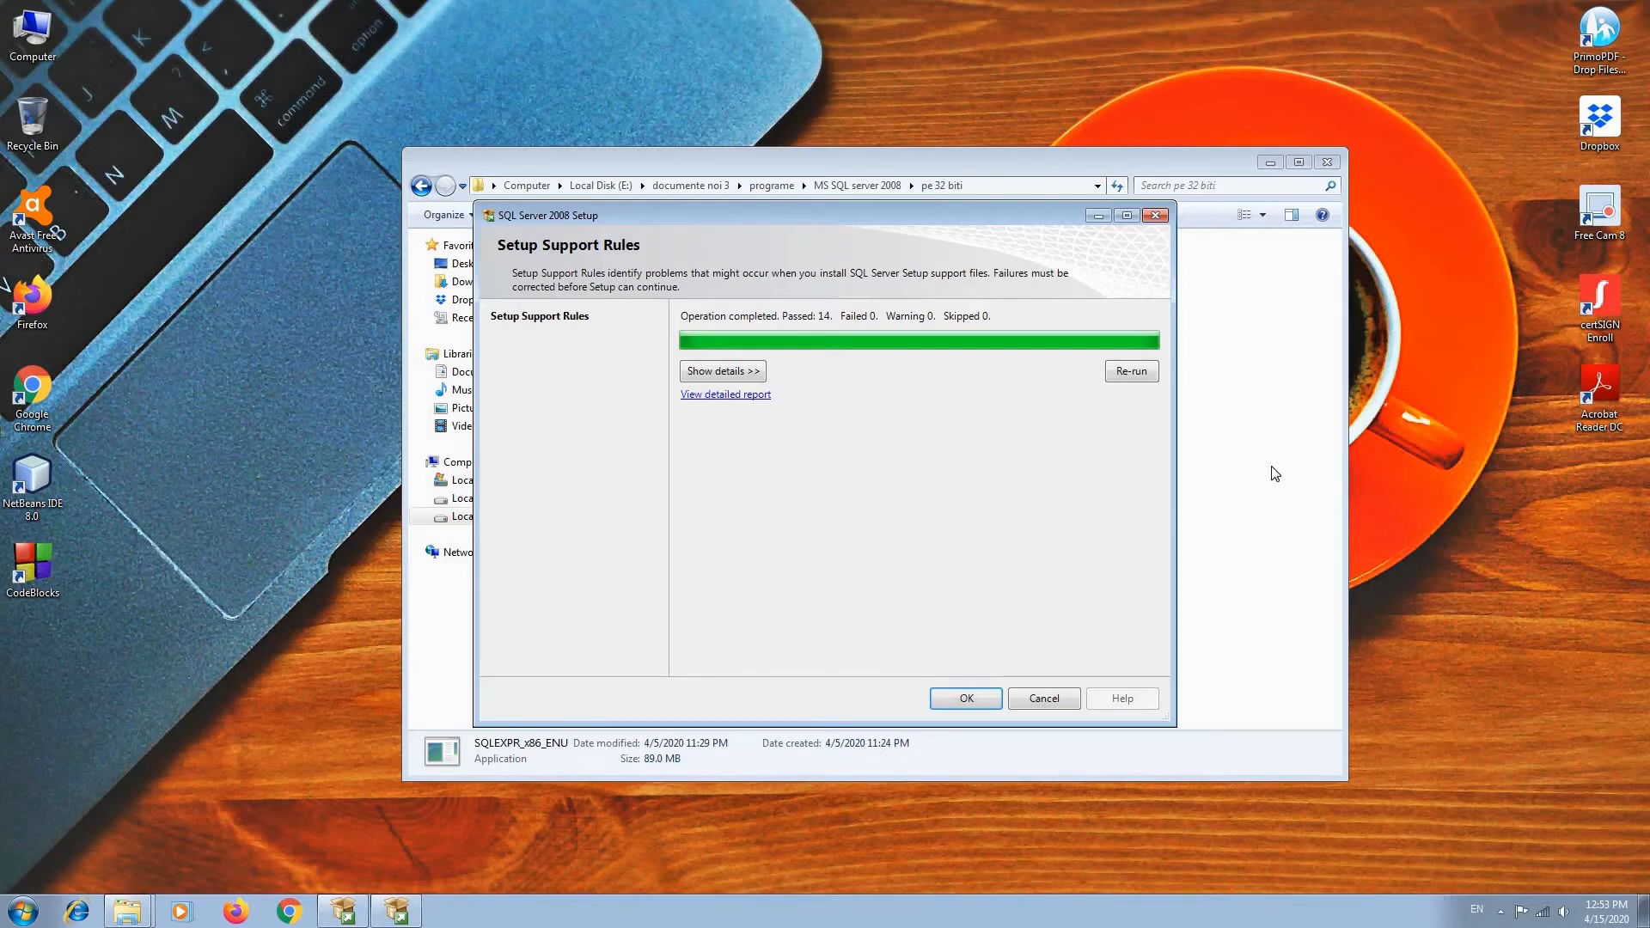
click(972, 710)
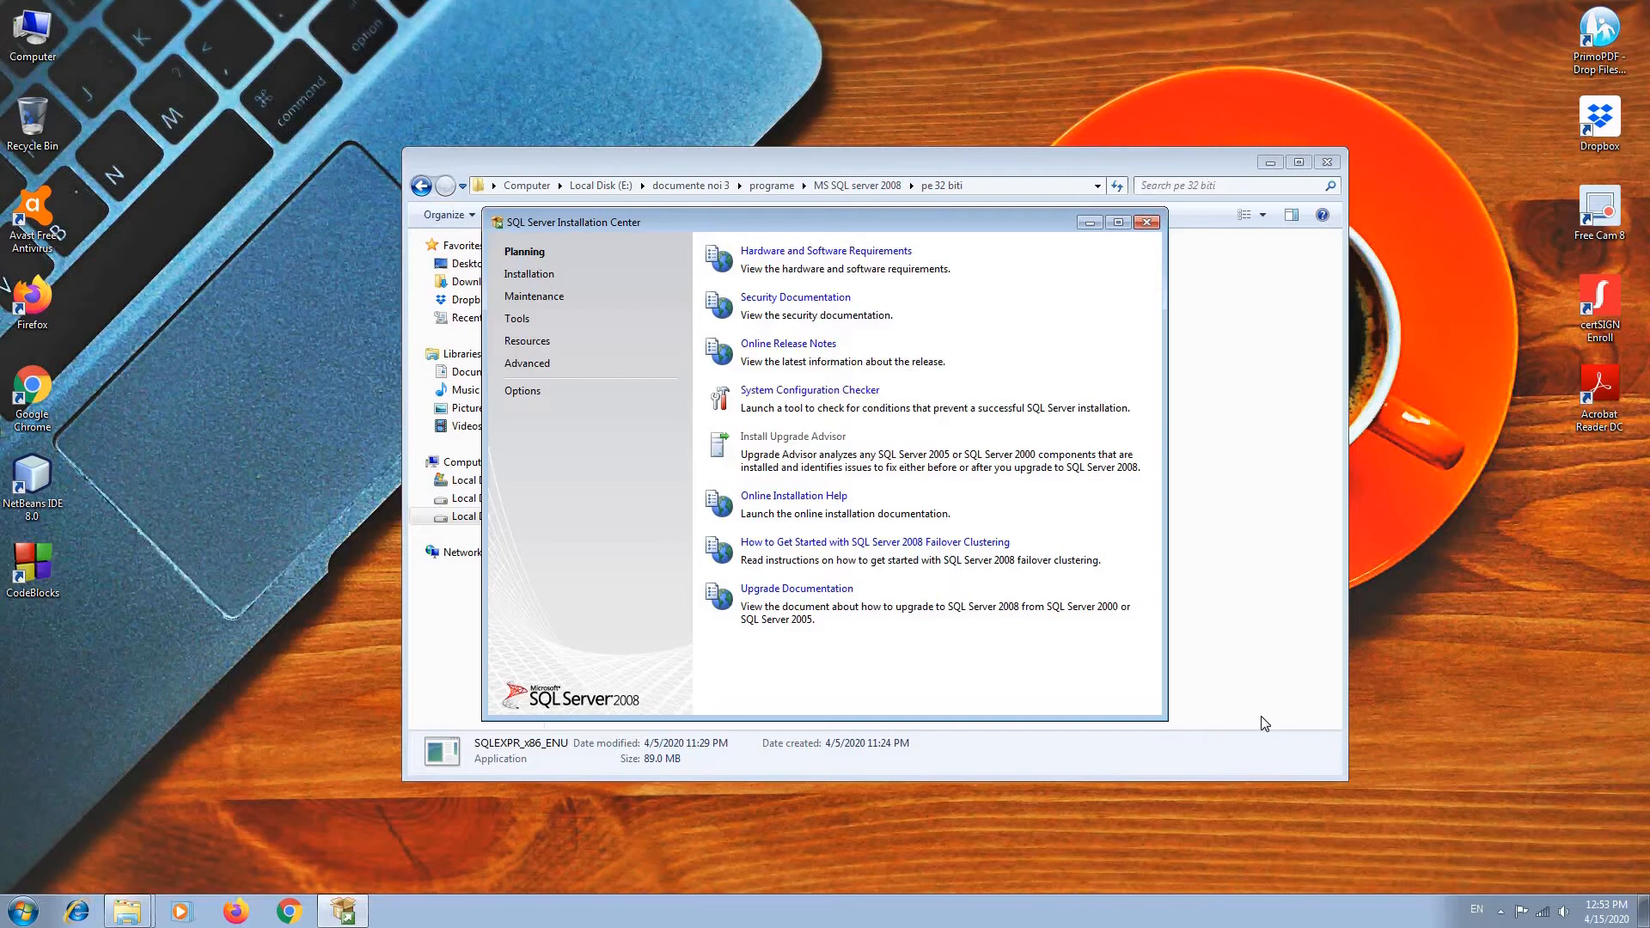
- Start a new stand-alone SQL Server installation and proceed through the support rules with the free Express edition
click(550, 283)
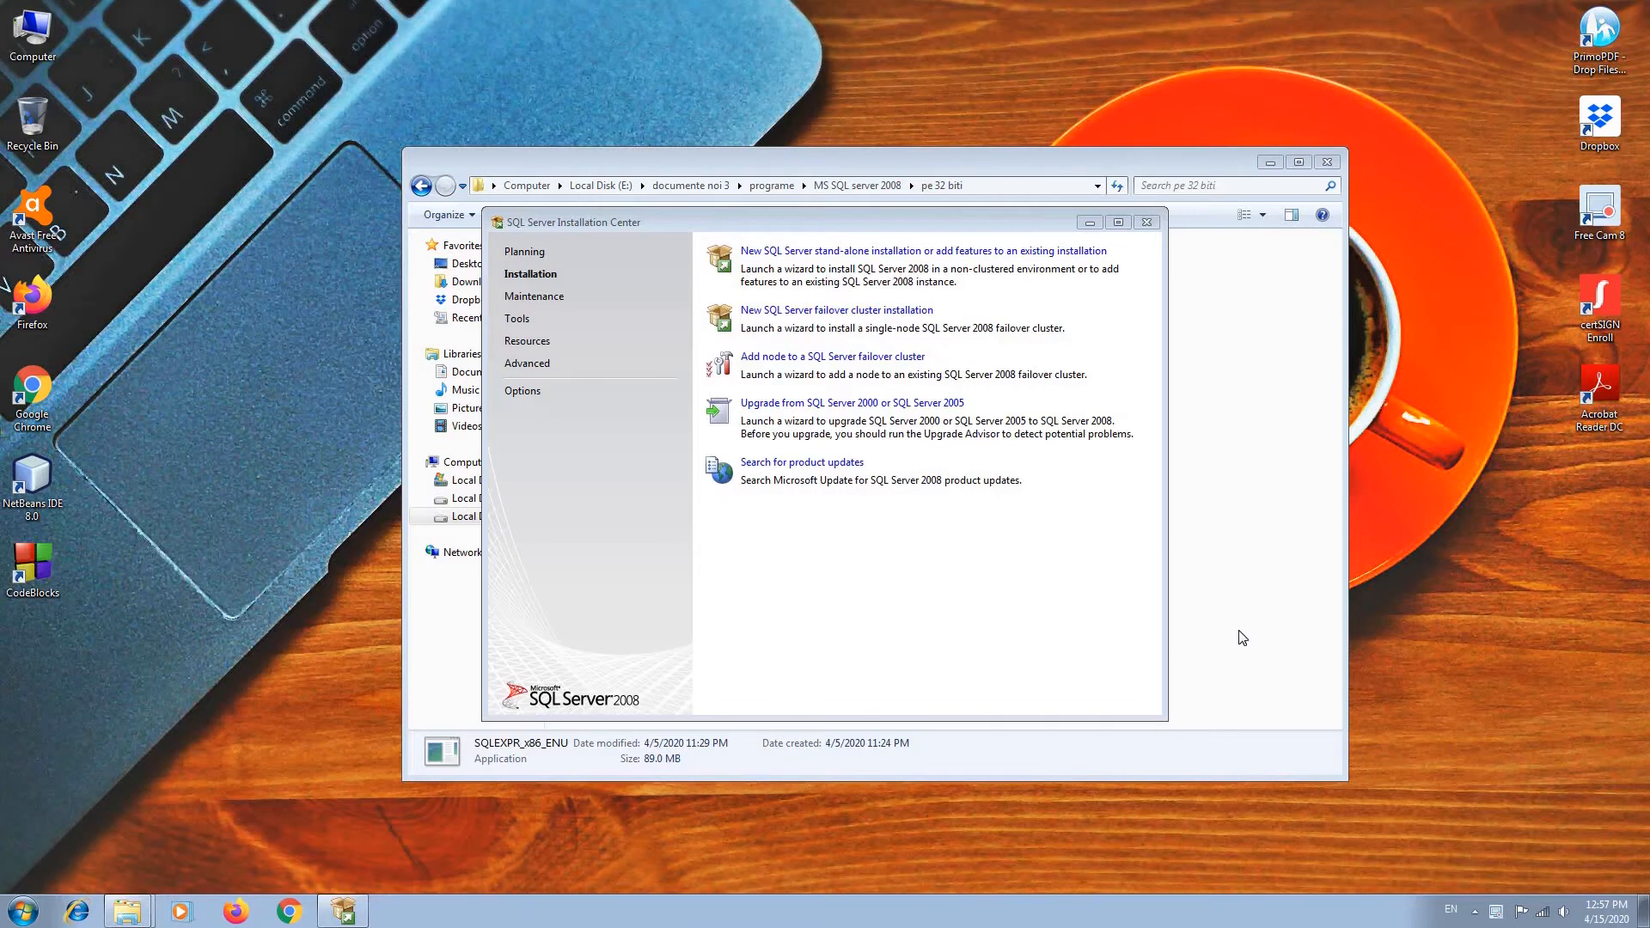
click(952, 255)
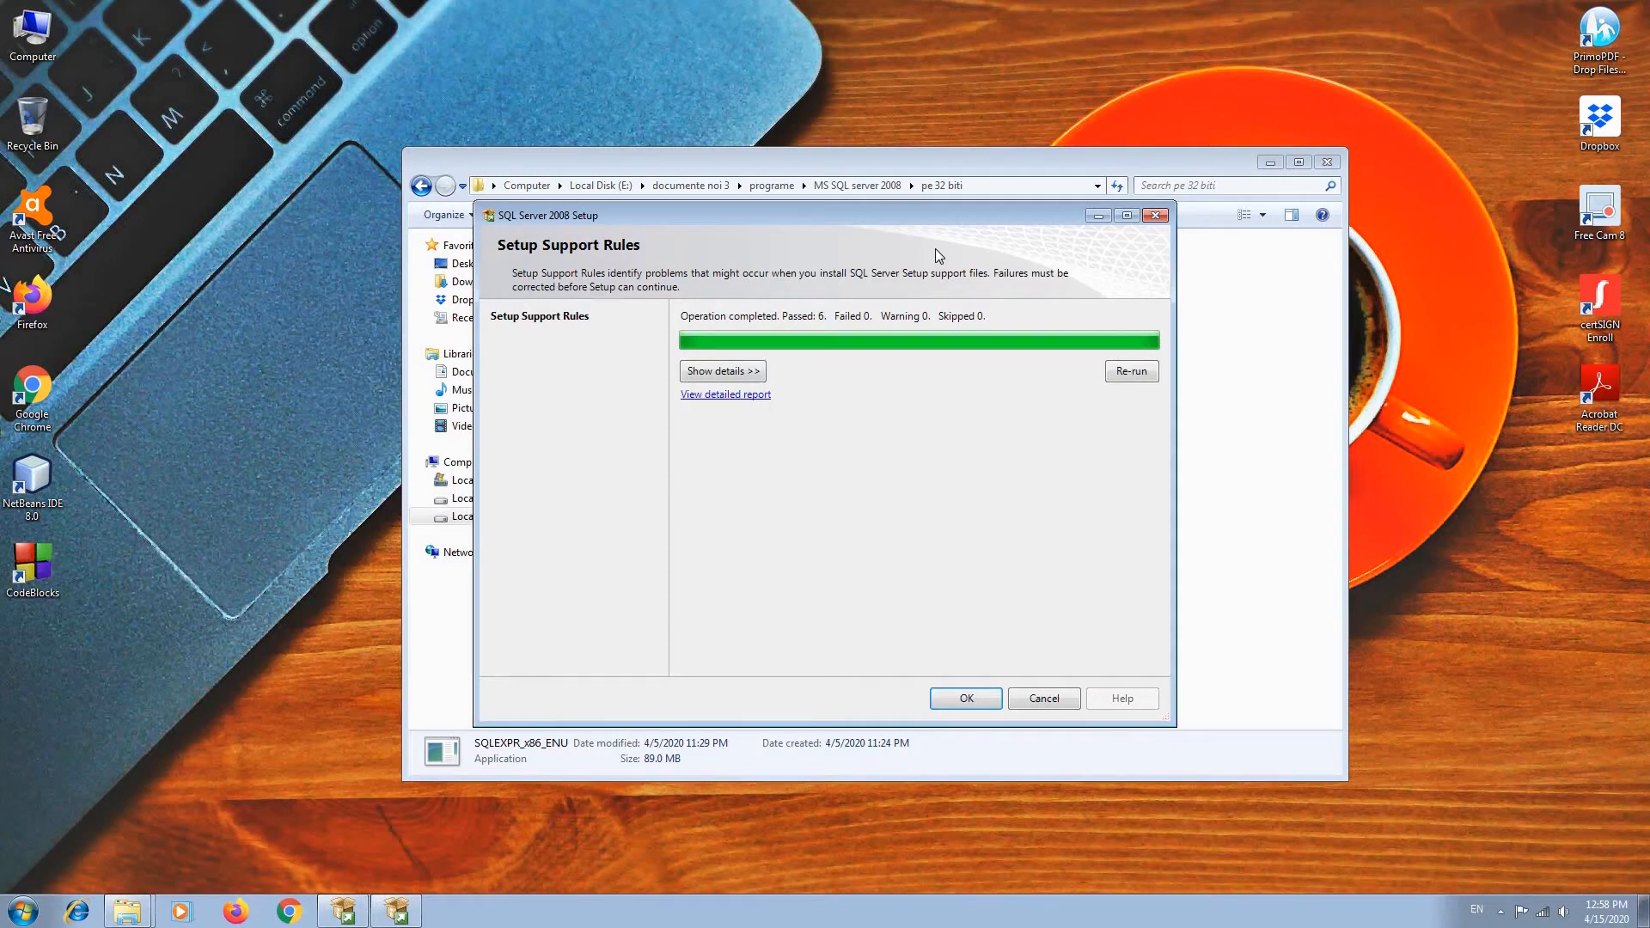
click(969, 696)
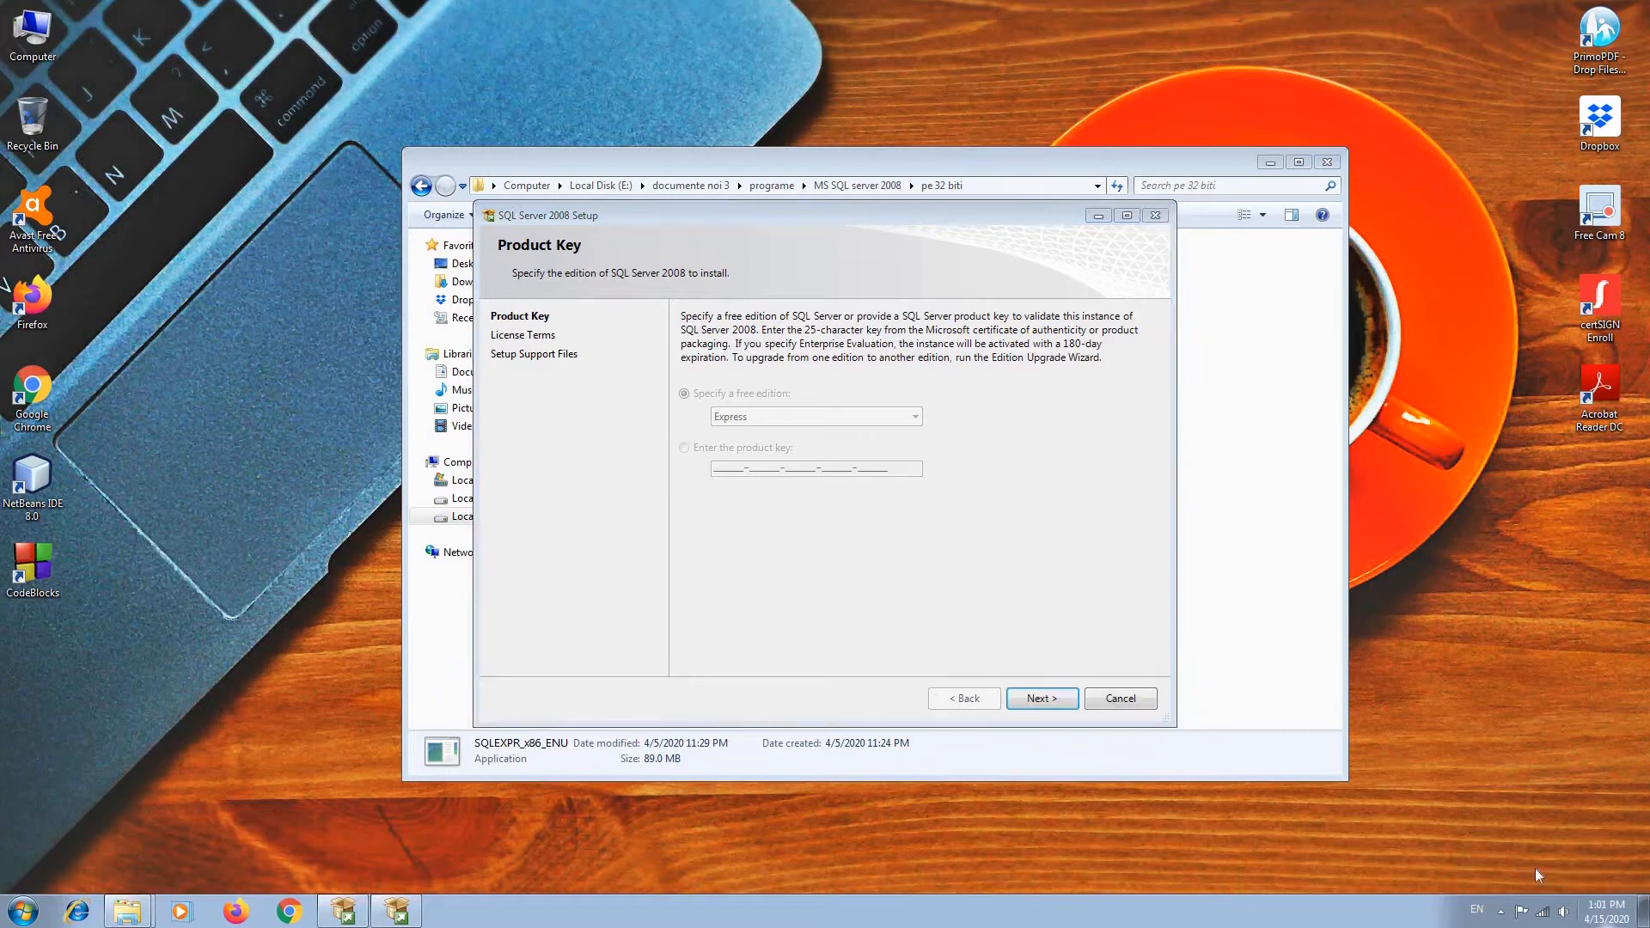
click(1084, 468)
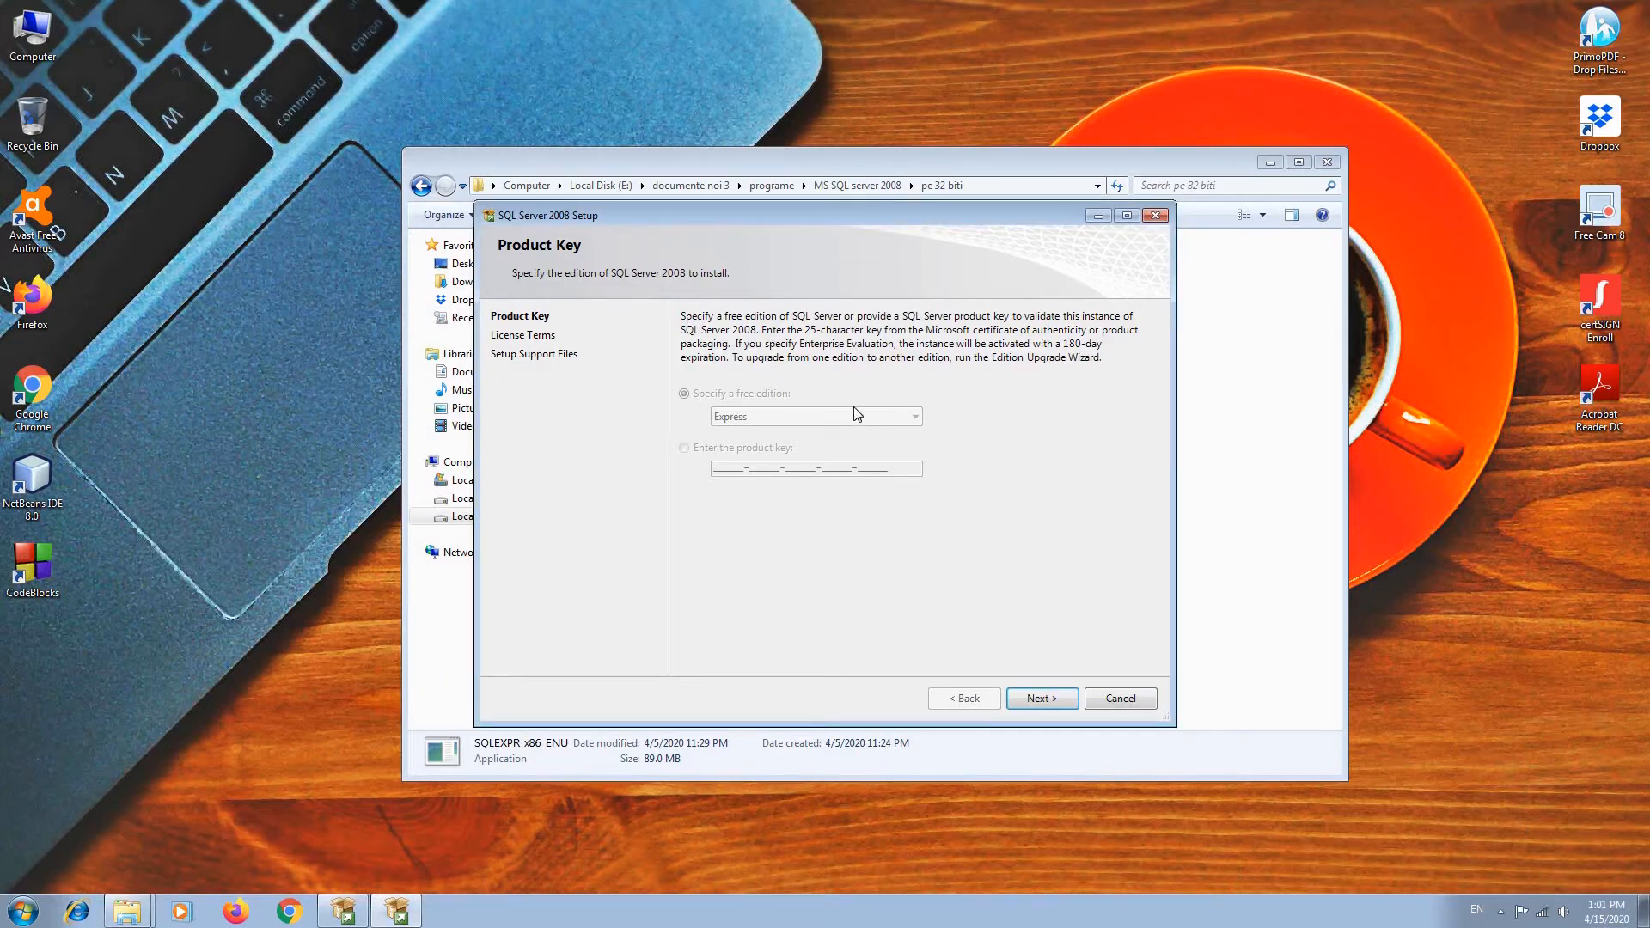
click(1043, 699)
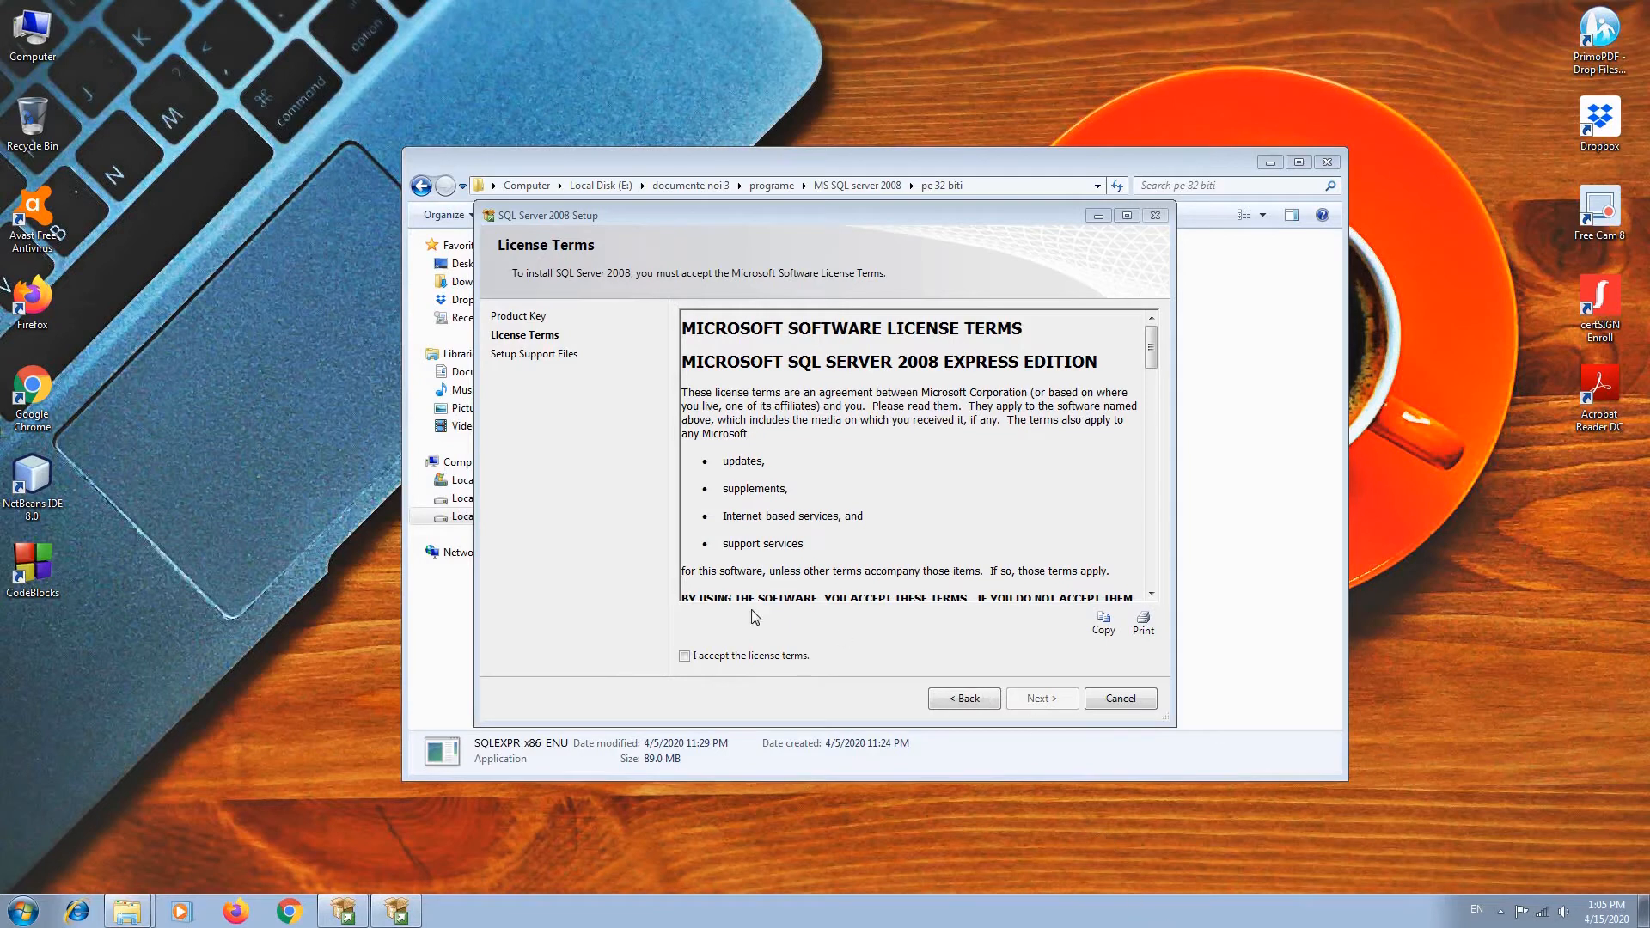
- Accept the SQL Server 2008 license terms and install the Setup Support Files
click(685, 658)
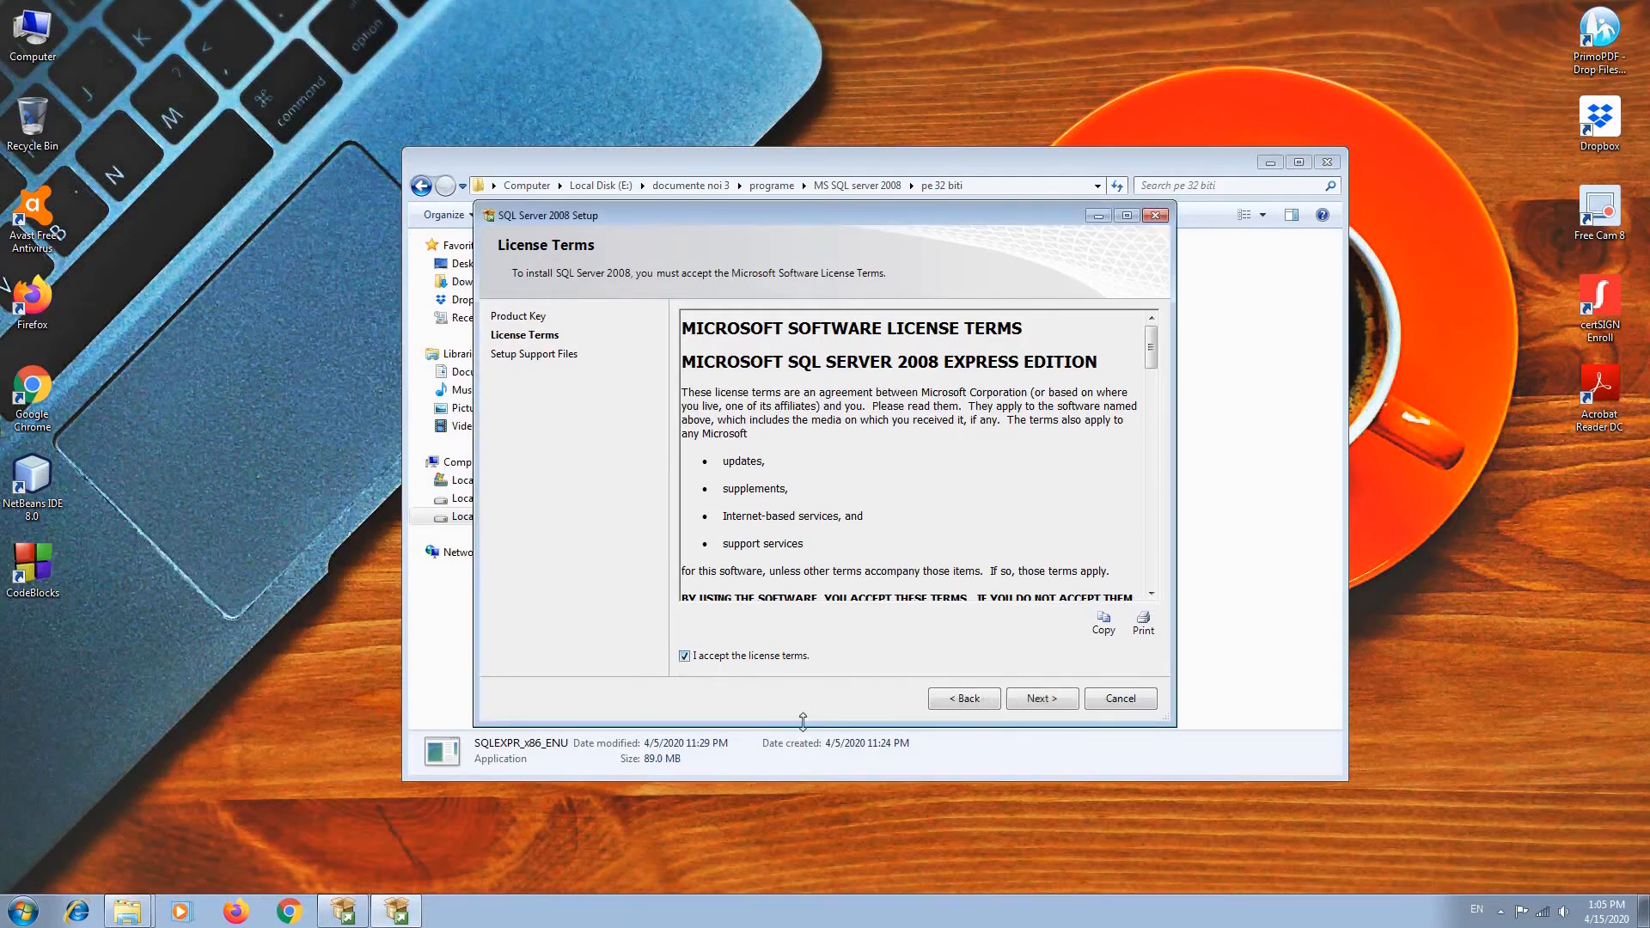
click(1039, 704)
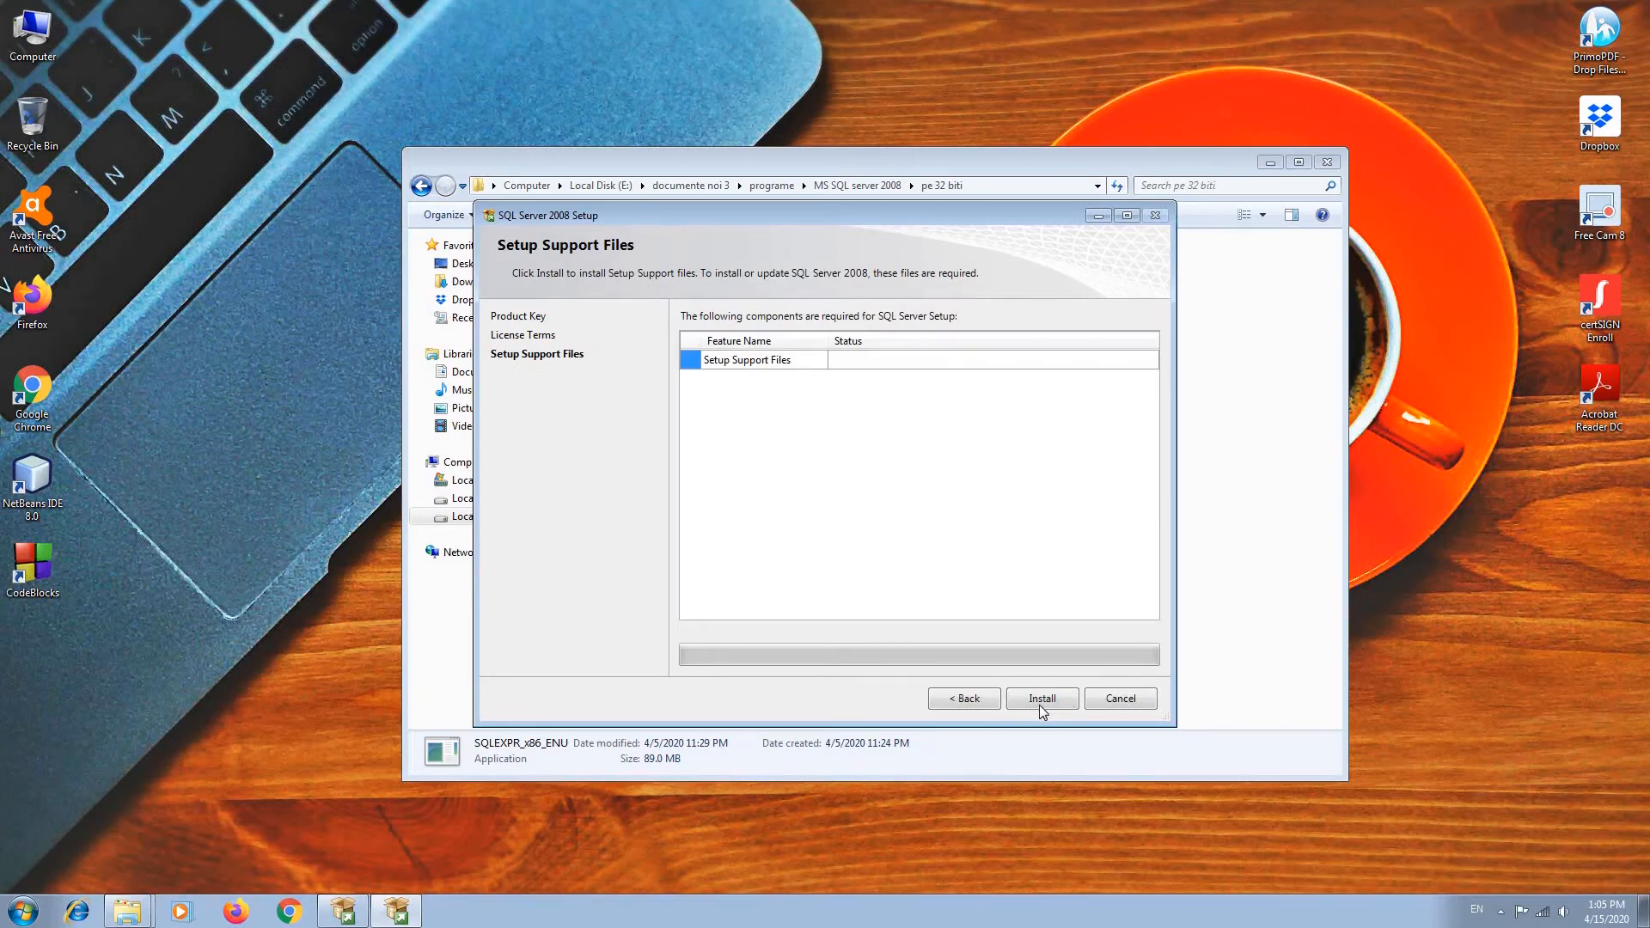
click(1041, 699)
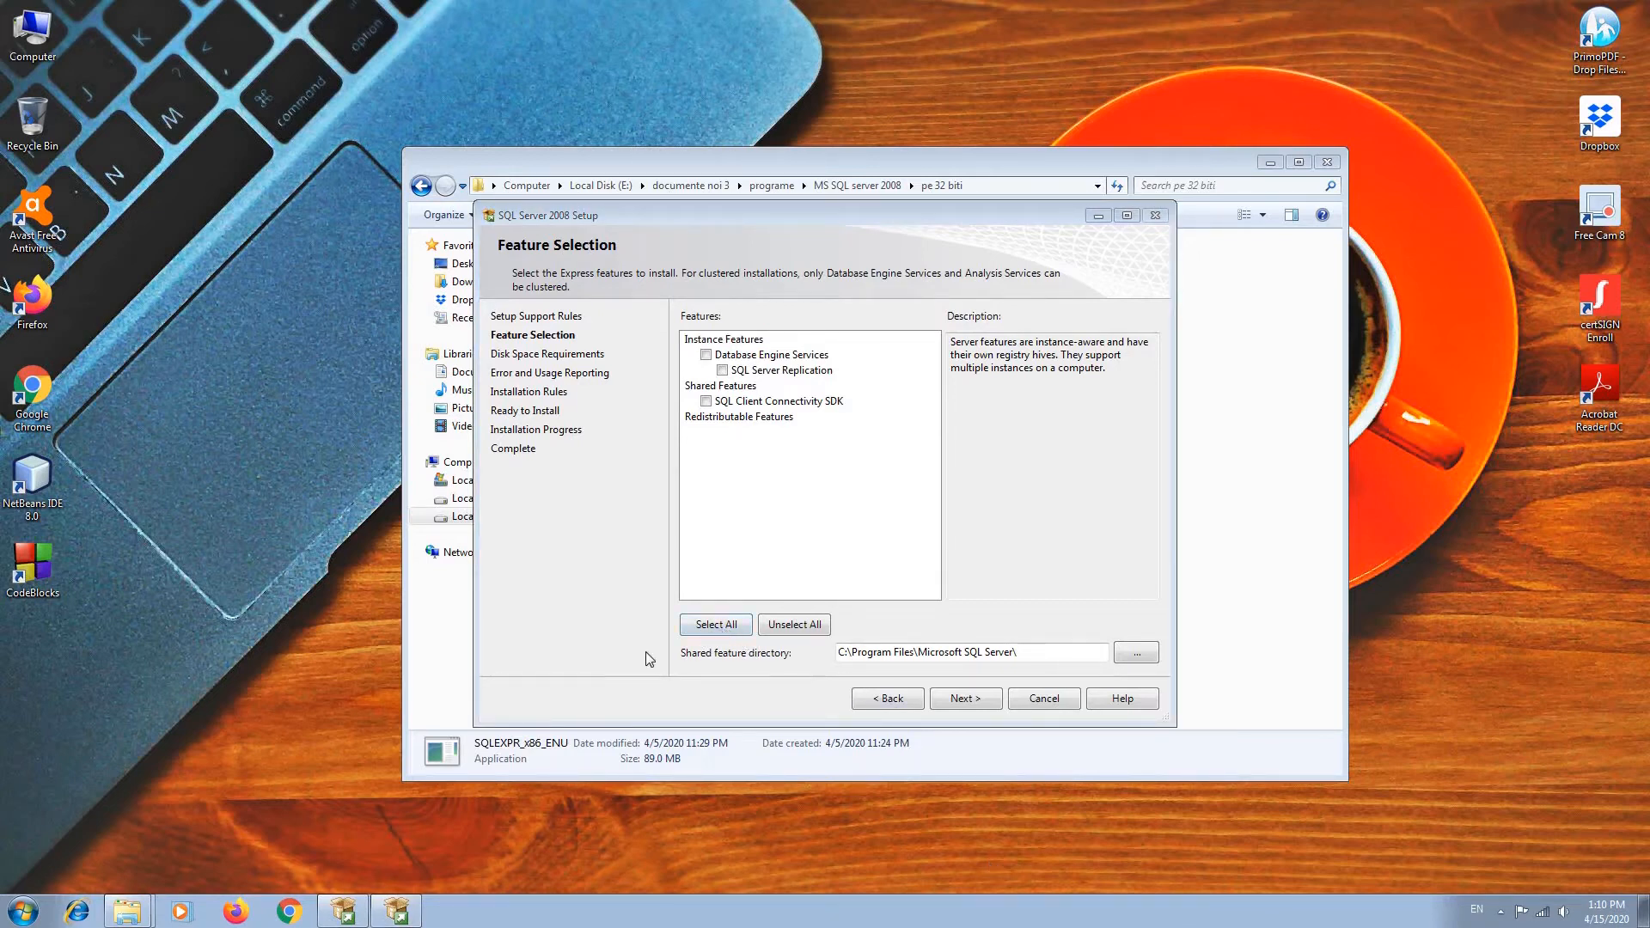
- Select all instance and shared features for installation and proceed to the instance configuration
click(710, 634)
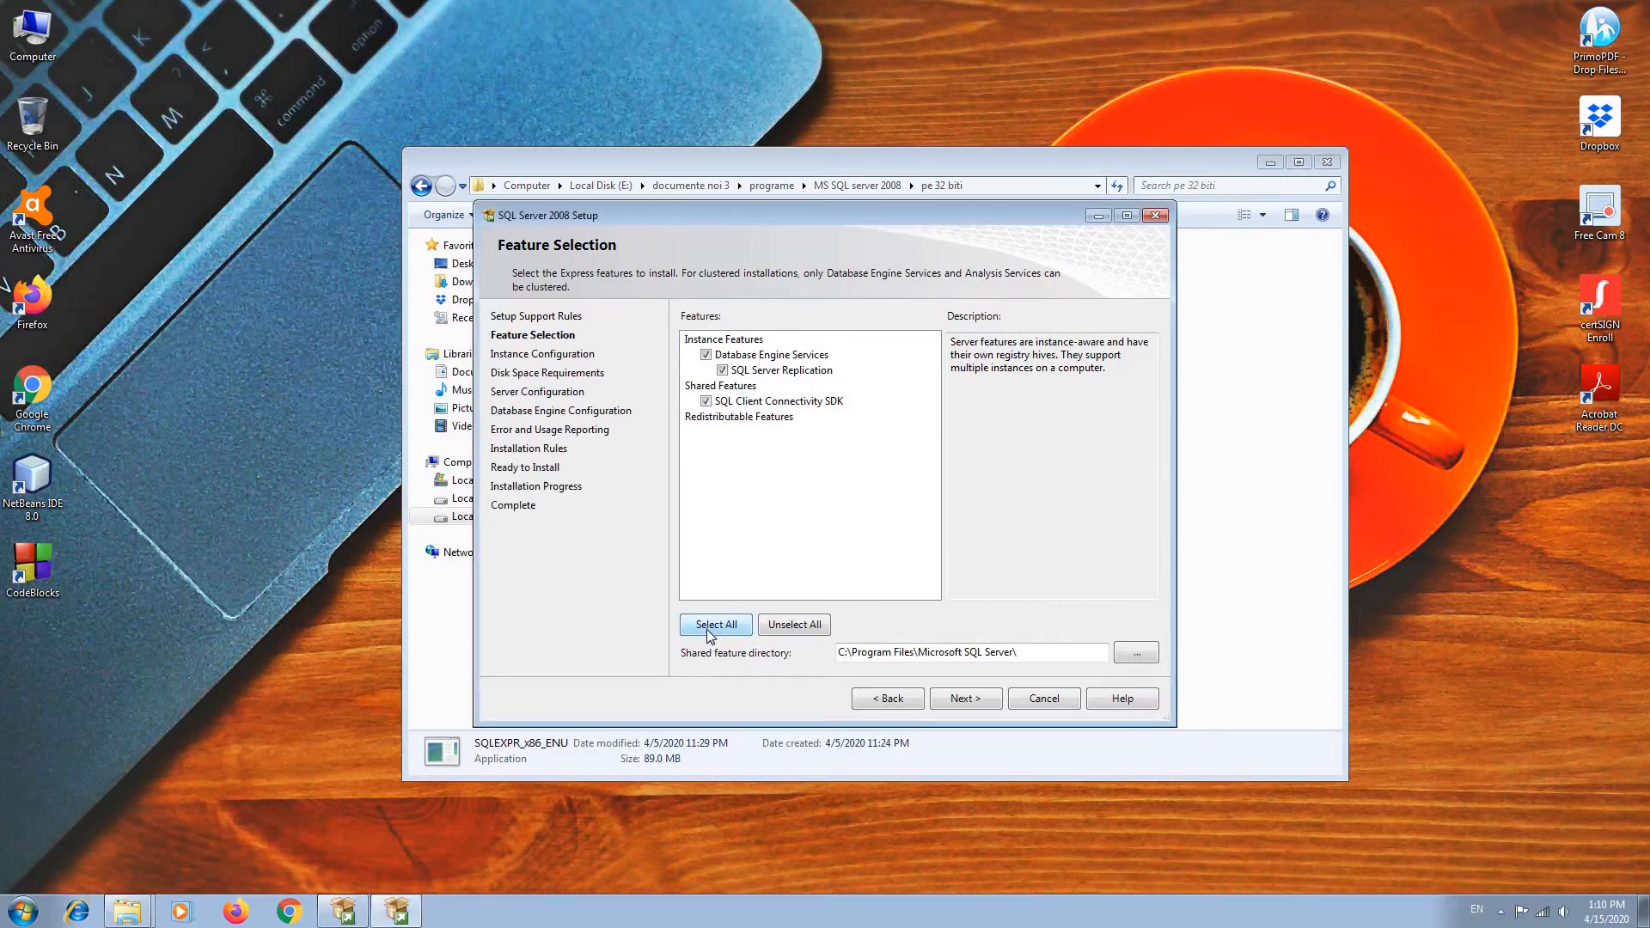
click(986, 707)
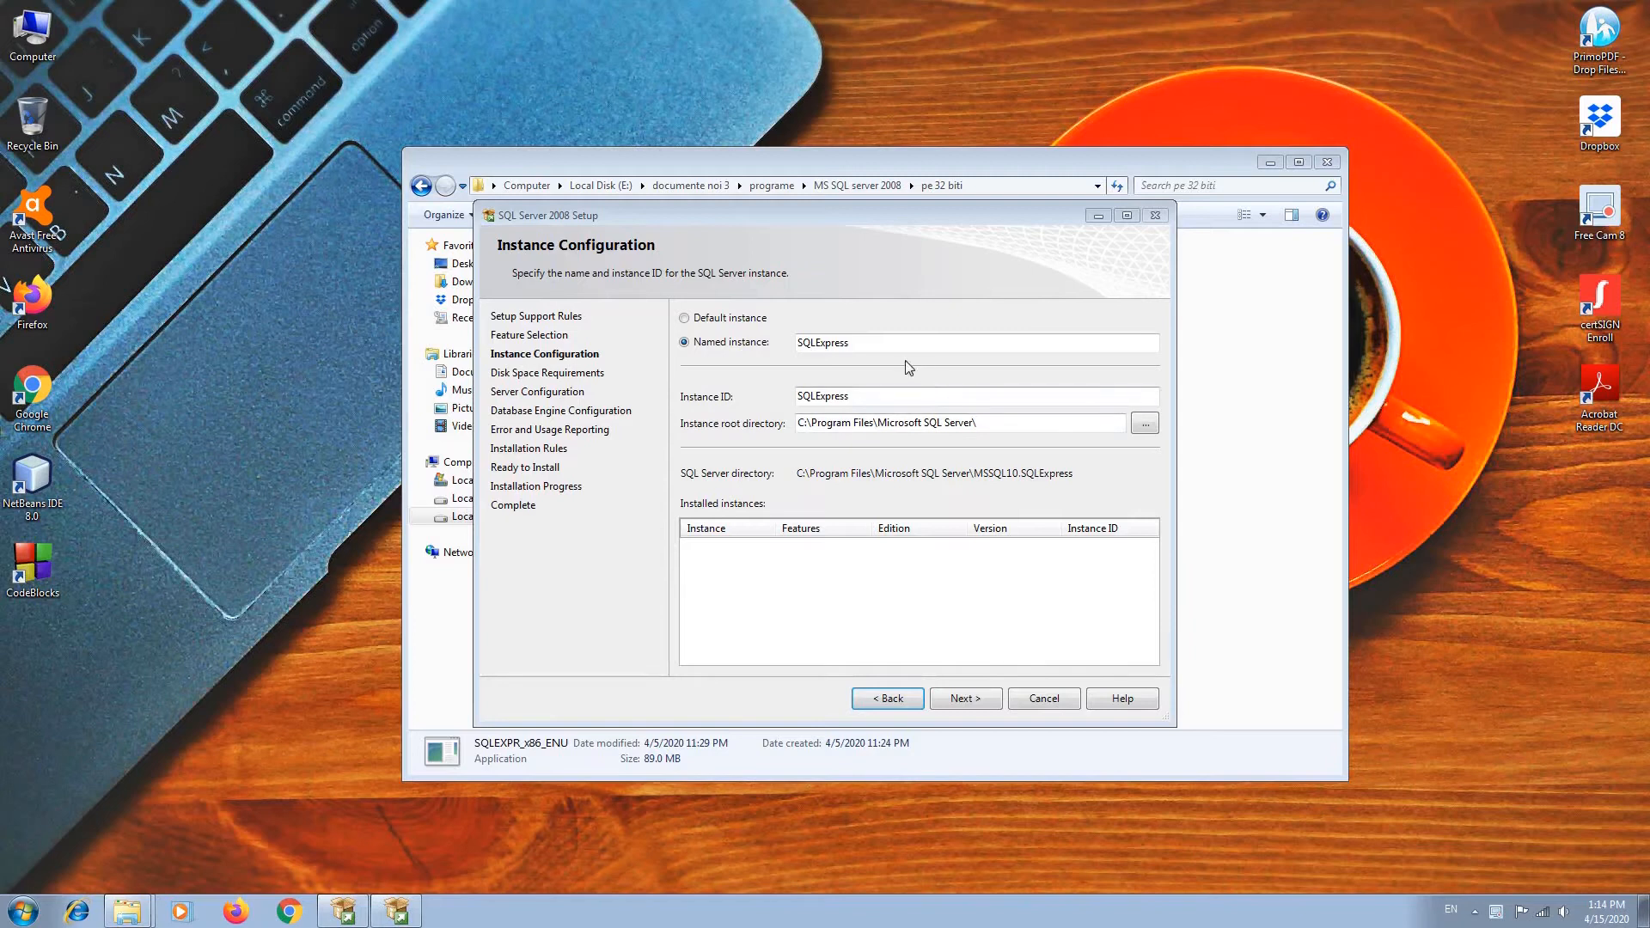
- Select the existing instance name and look up the system properties of the Computer from the desktop
double_click(859, 347)
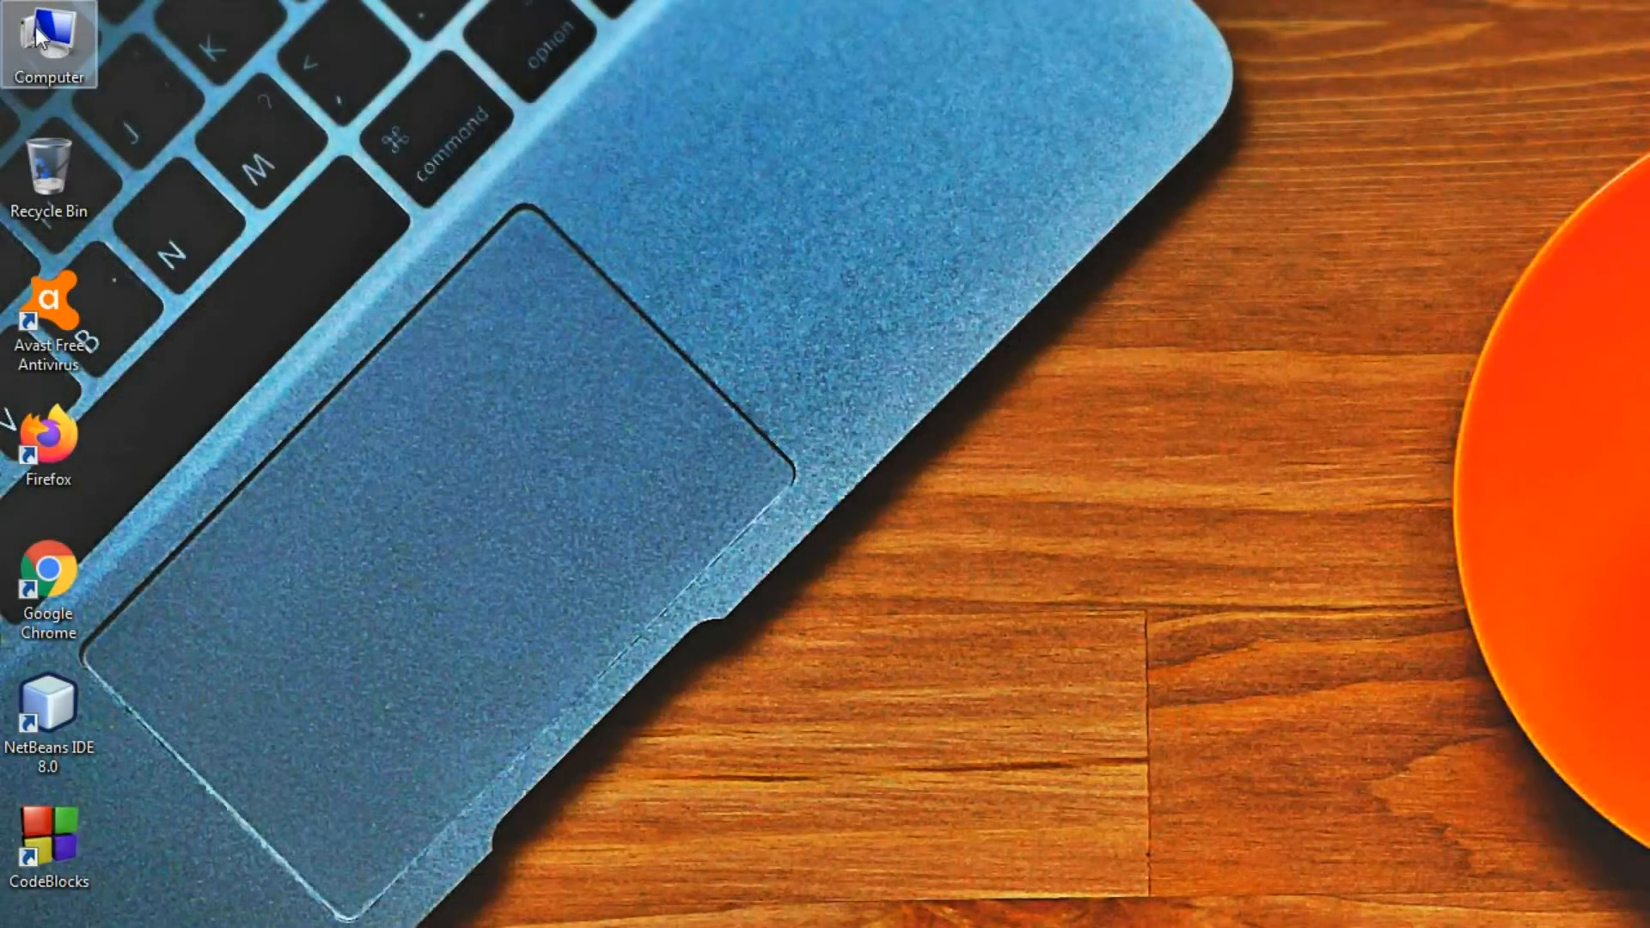
right_click(39, 34)
click(151, 262)
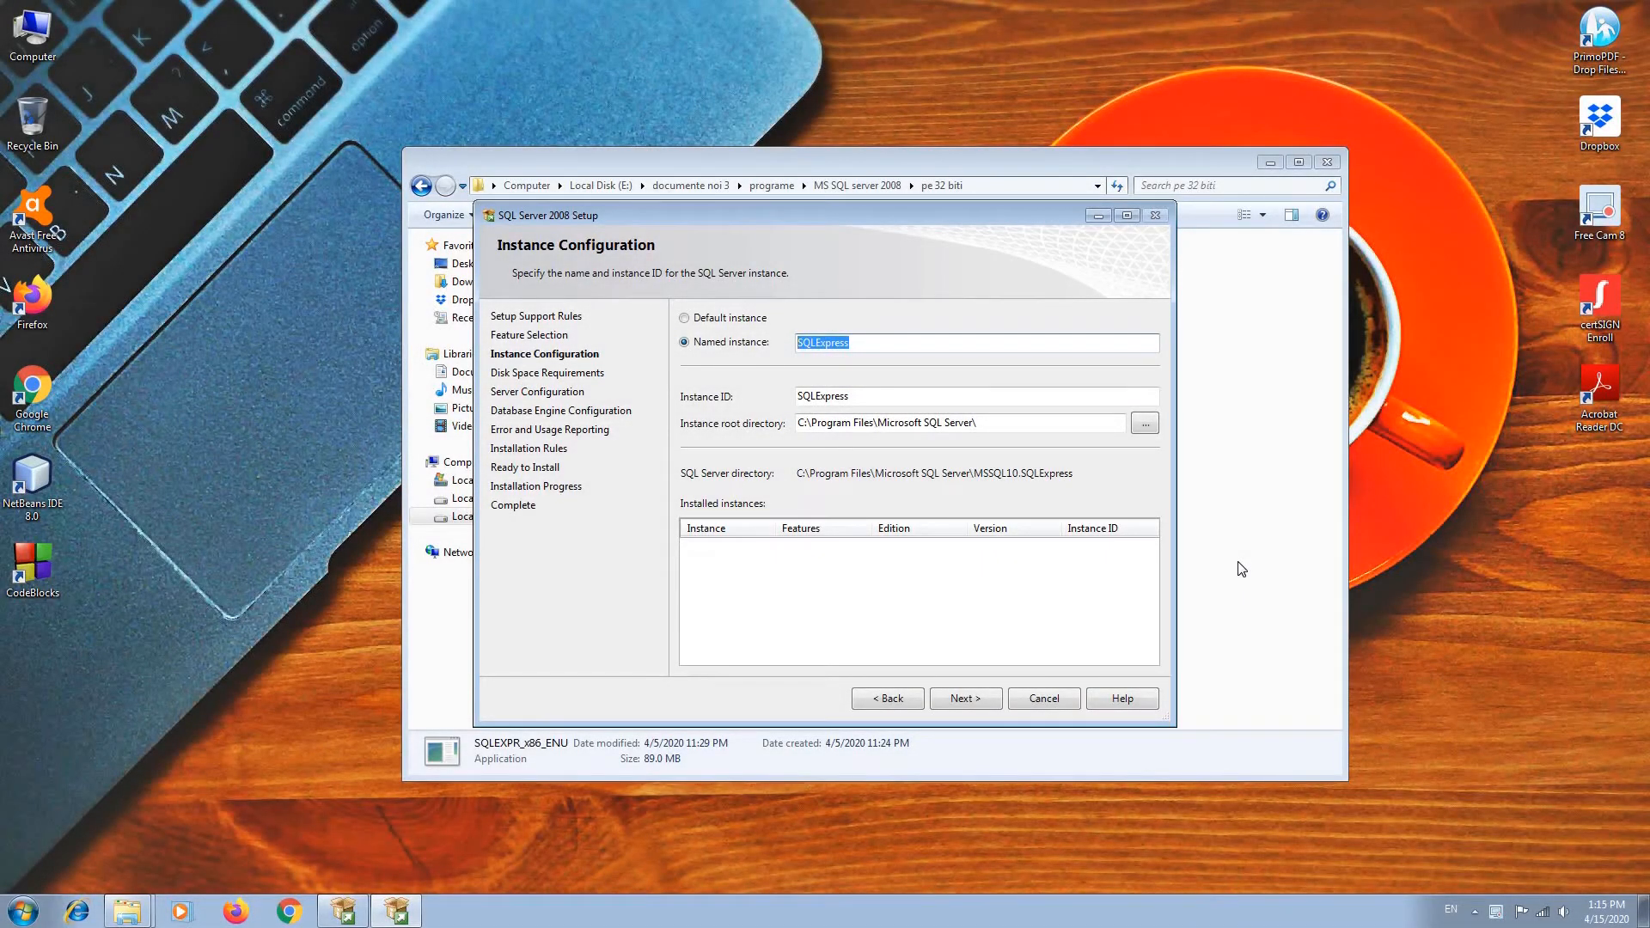
- Choose the default instance option and proceed past the disk space requirements to the server configuration
click(687, 318)
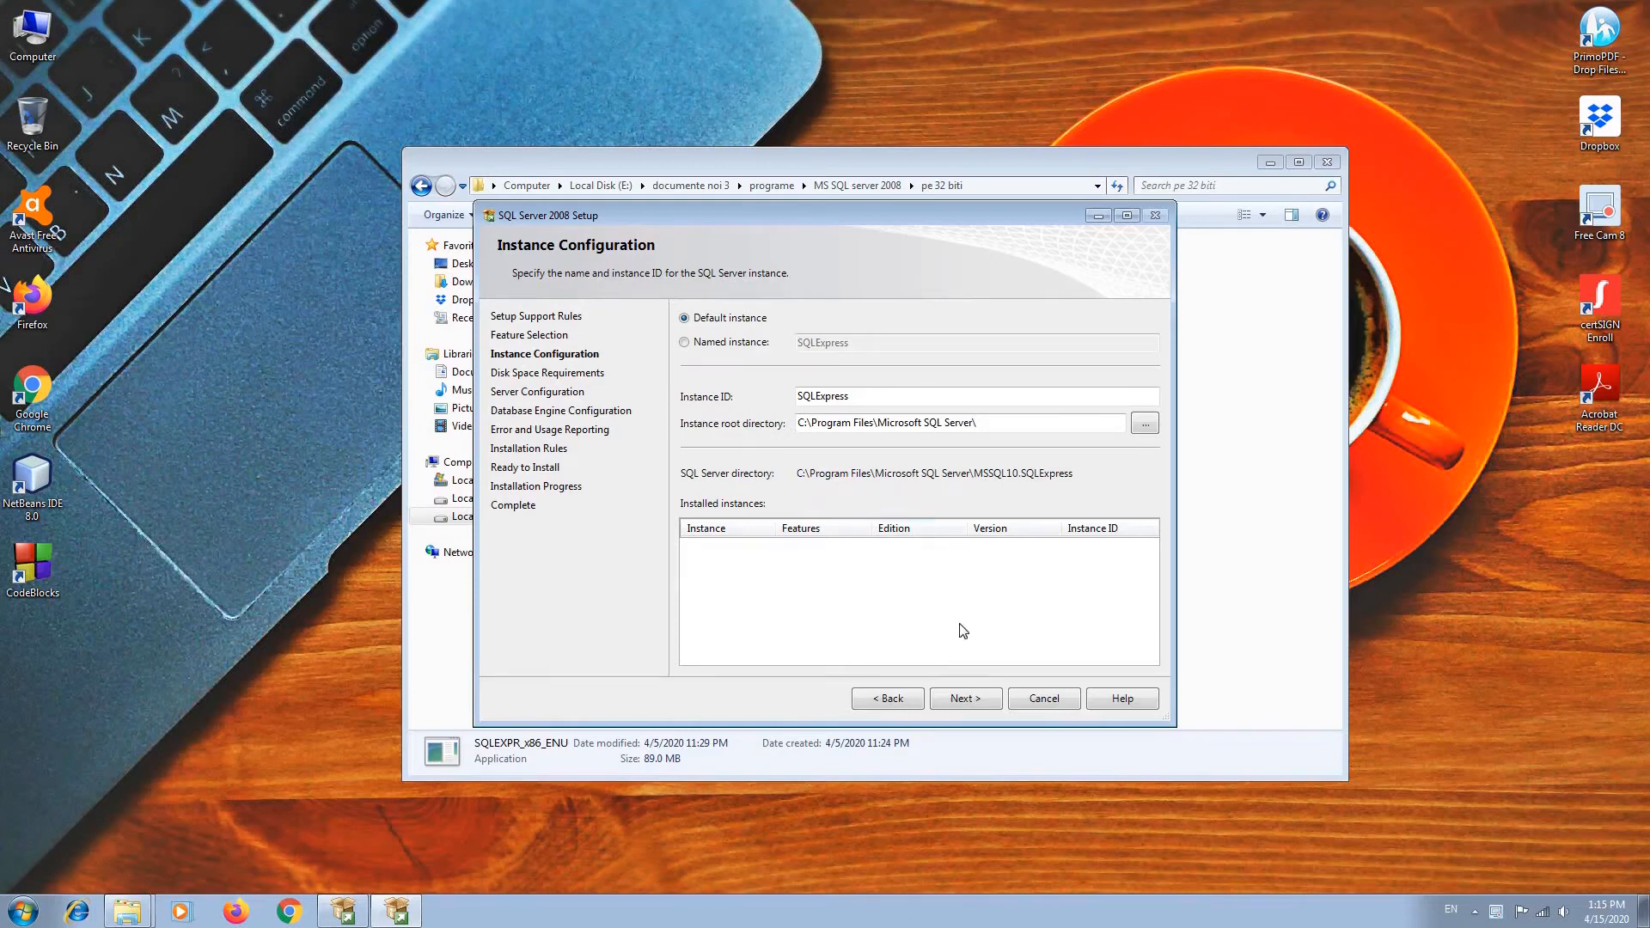
click(965, 699)
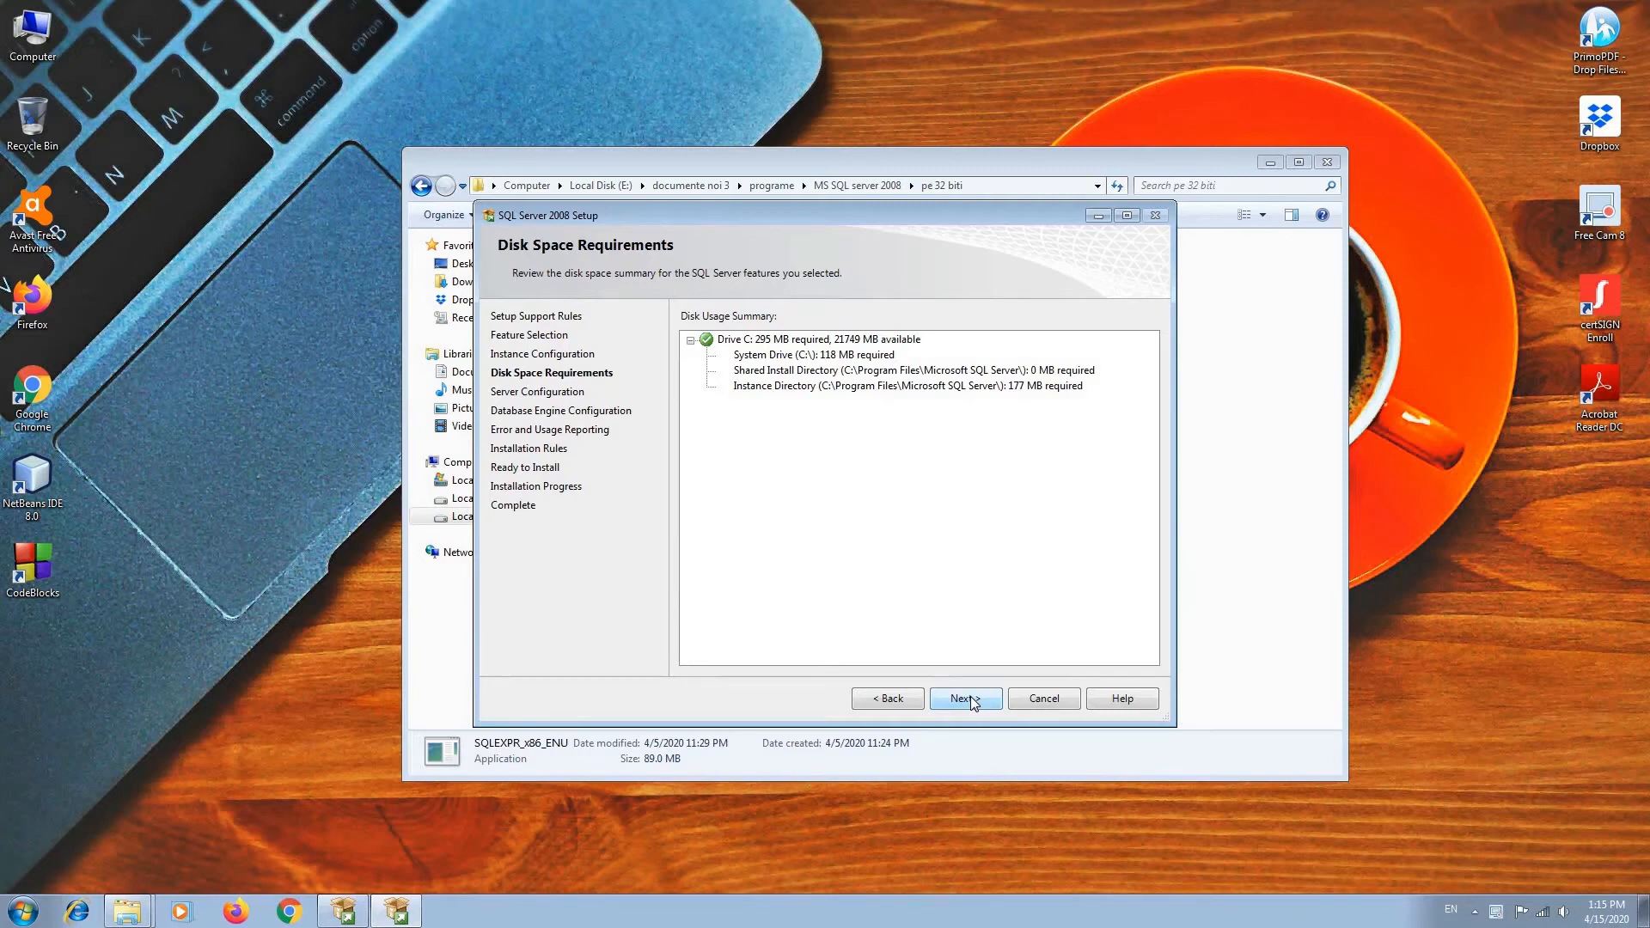
click(972, 700)
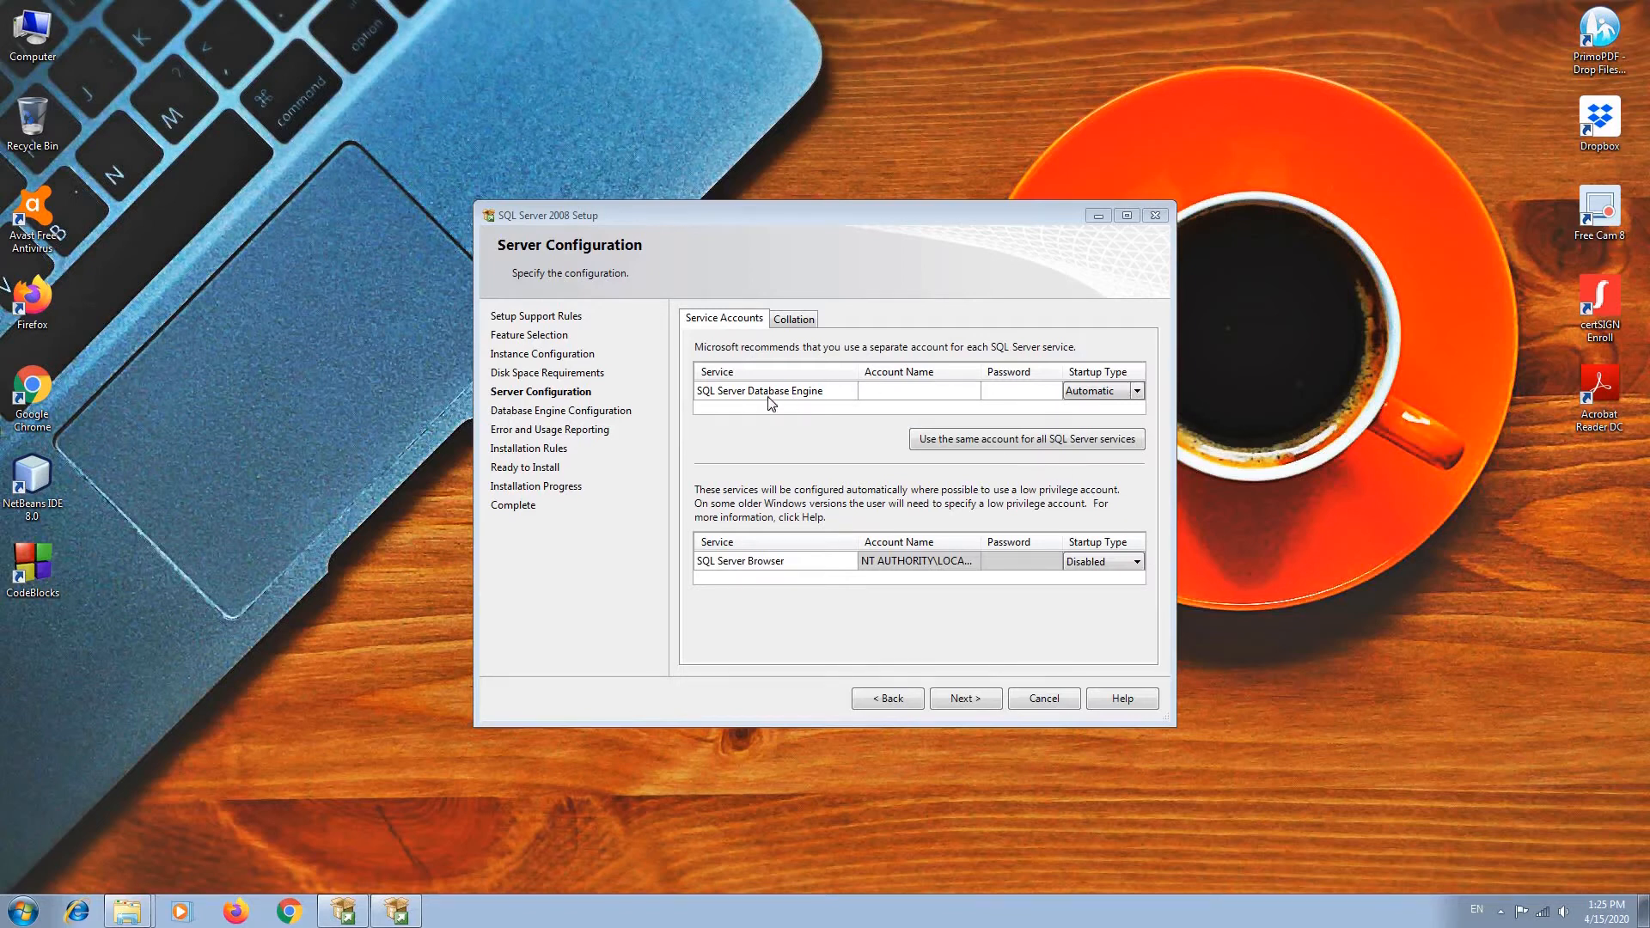
- Set the SQL Server Database Engine service account to NT AUTHORITY\SYSTEM
click(967, 392)
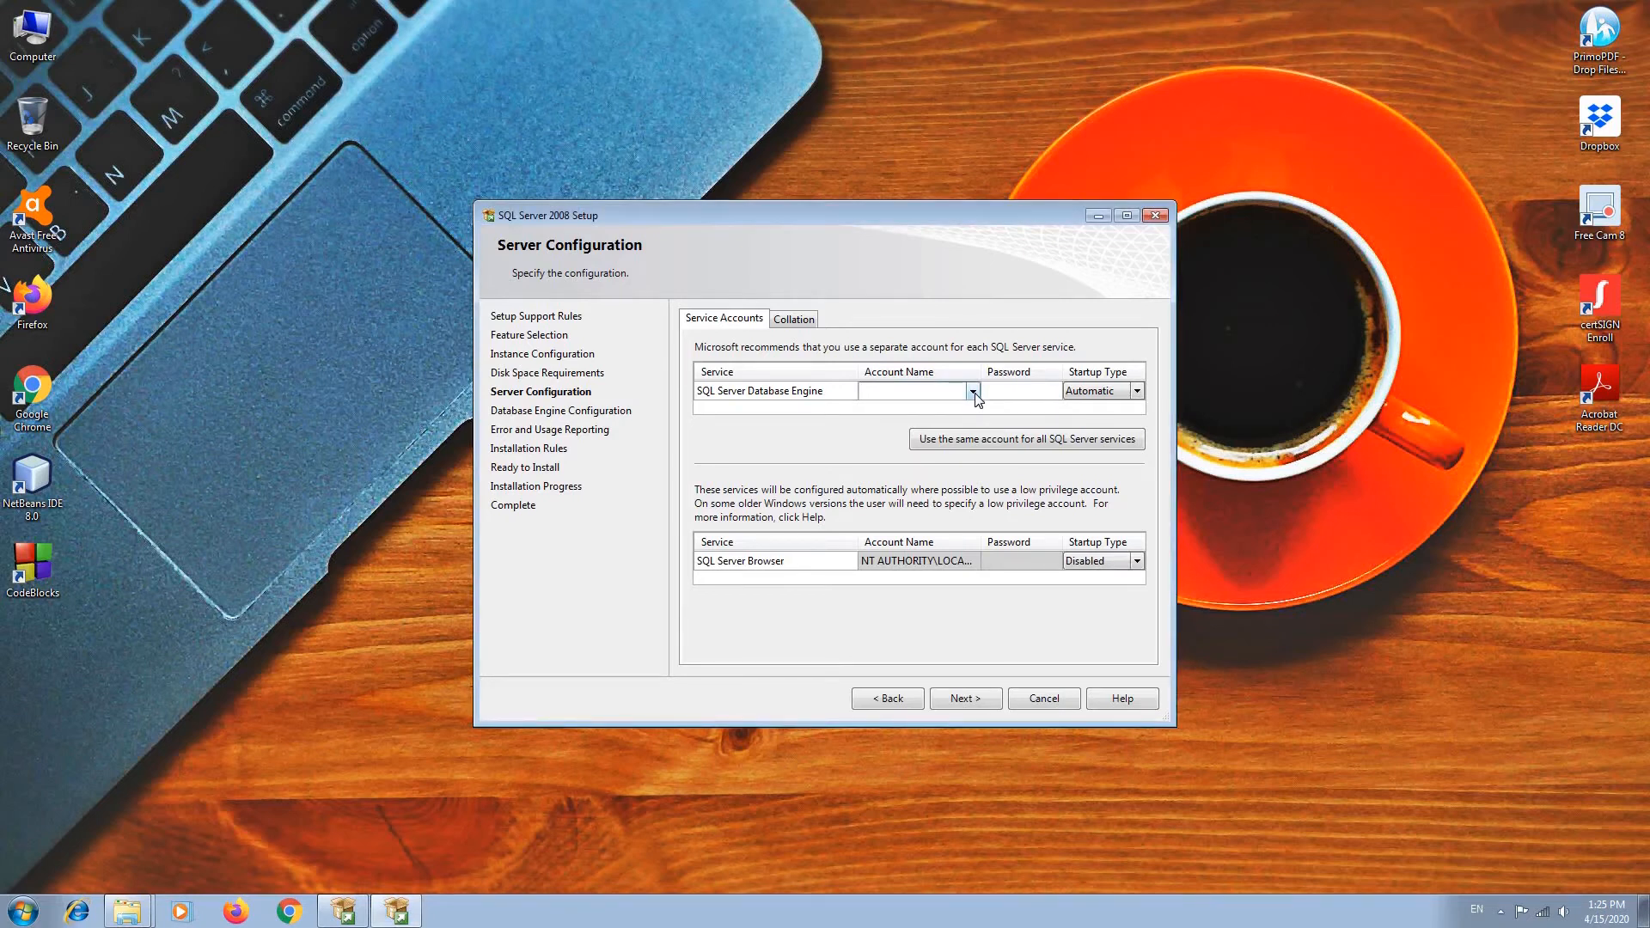
click(974, 393)
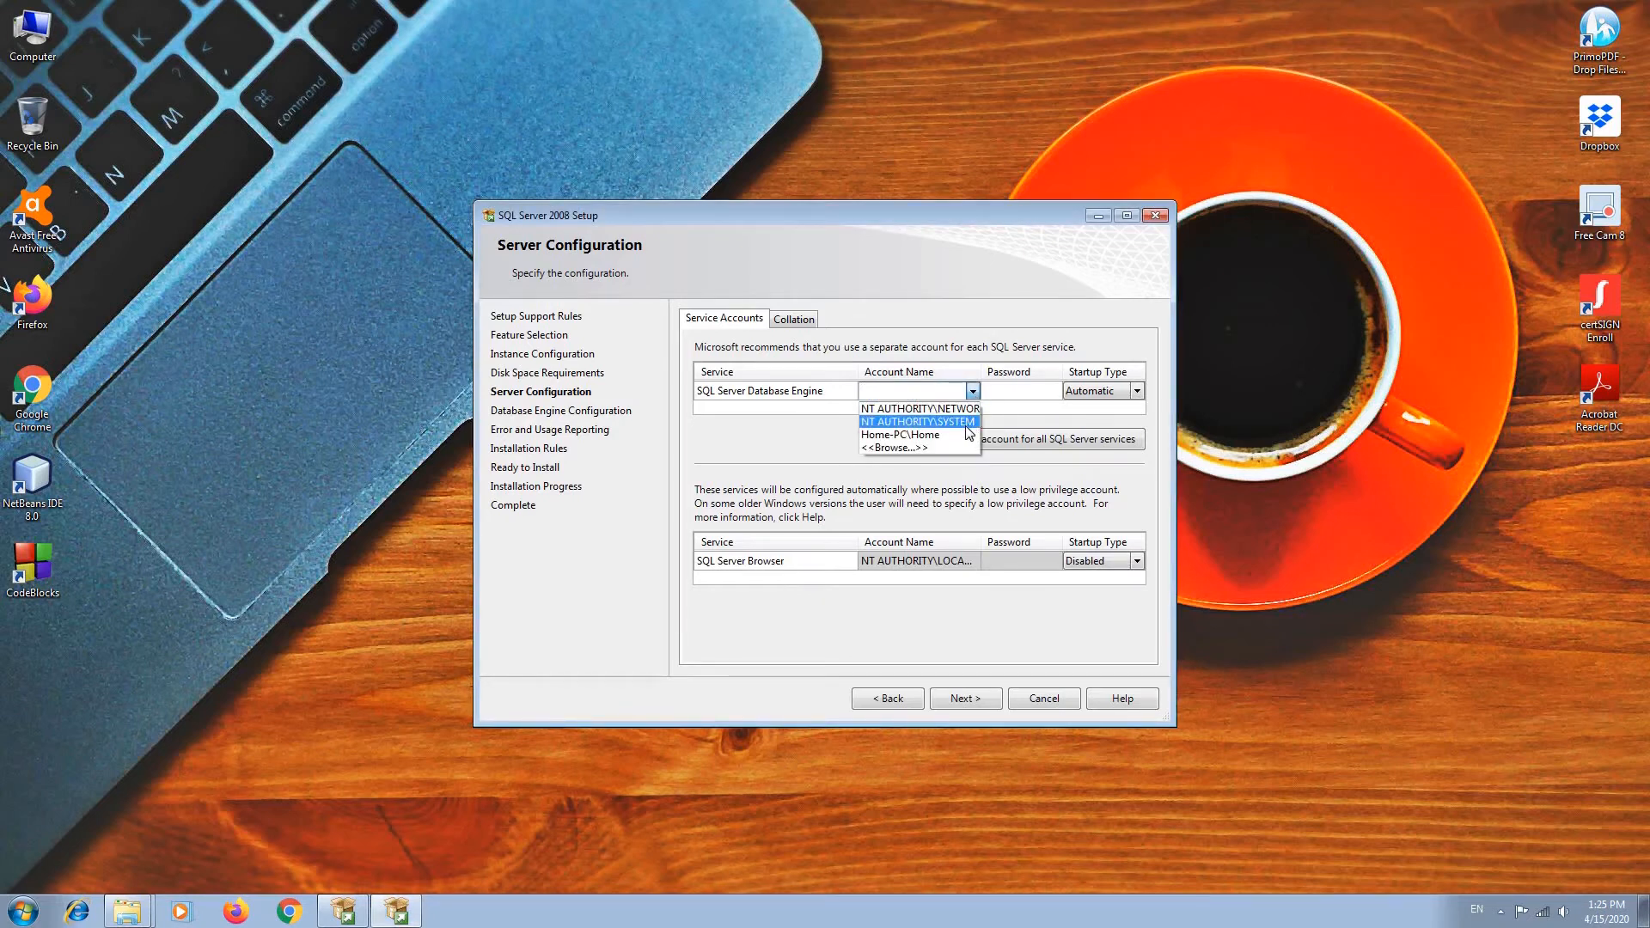
click(966, 422)
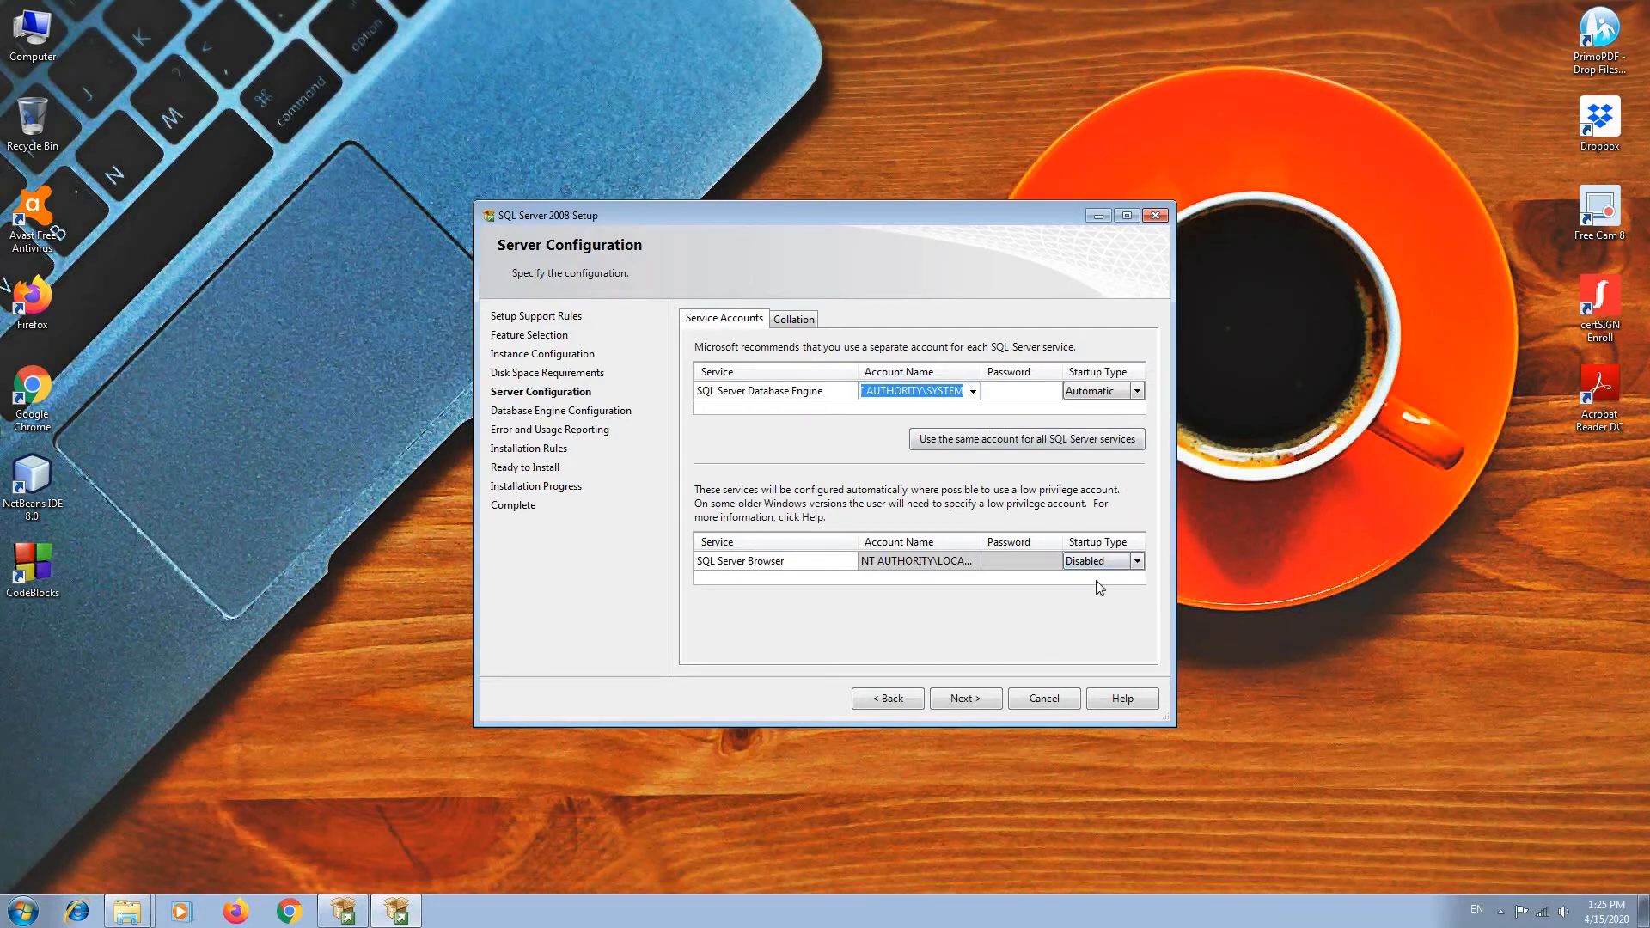
- Set the SQL Server Browser startup type to Automatic and proceed to the database engine configuration
click(1137, 560)
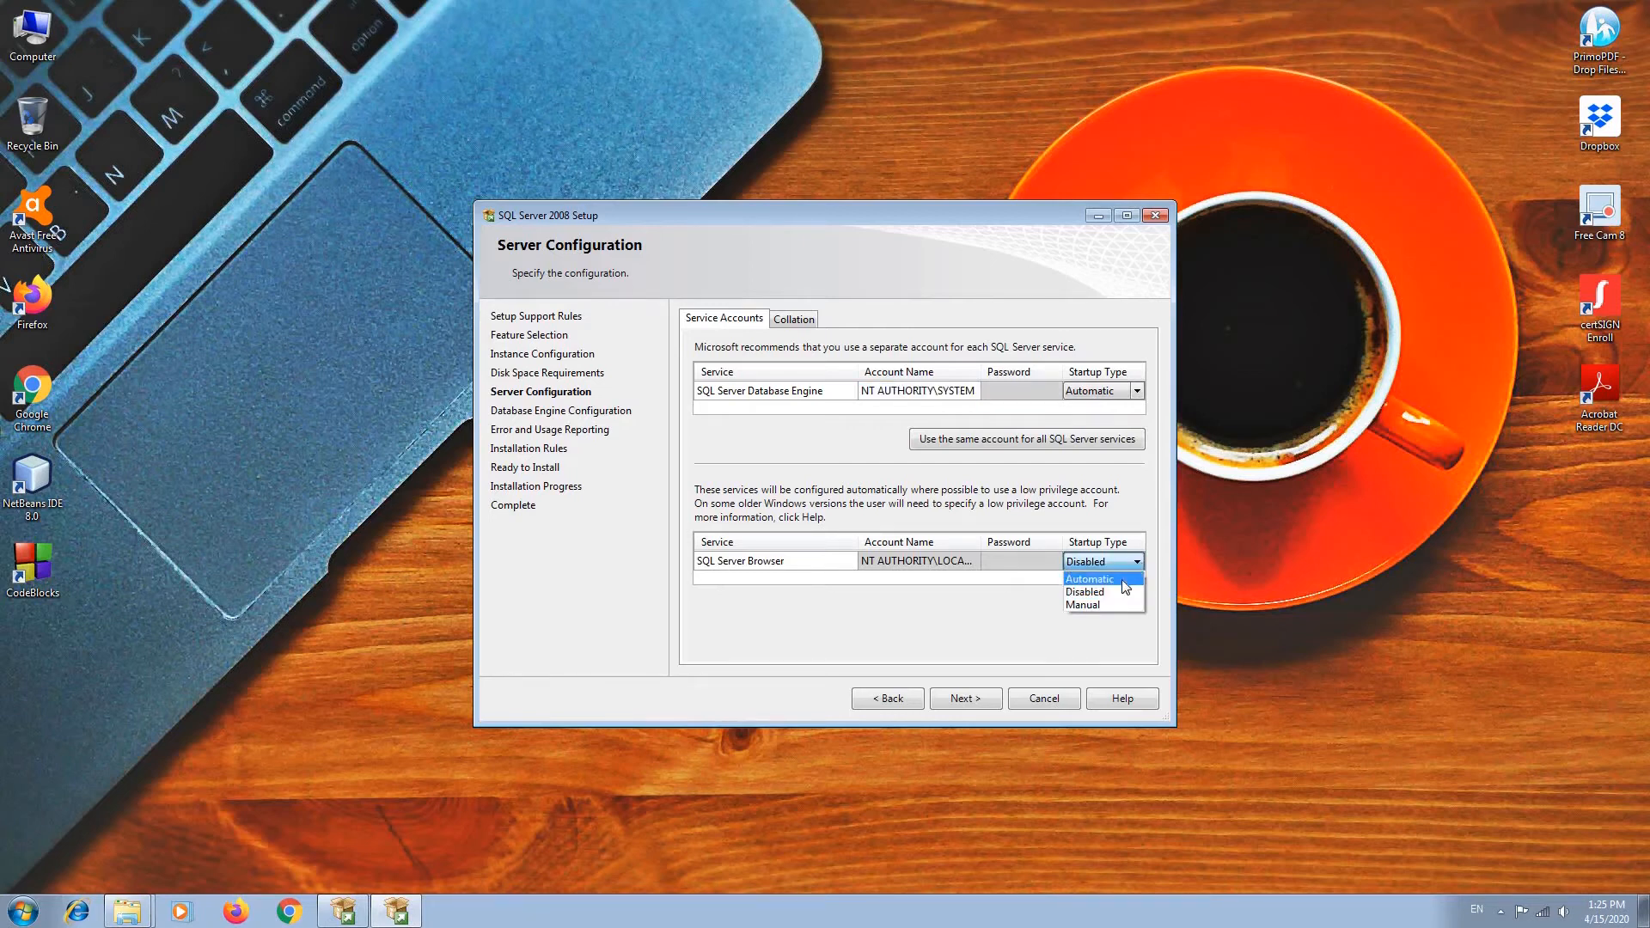
click(1122, 579)
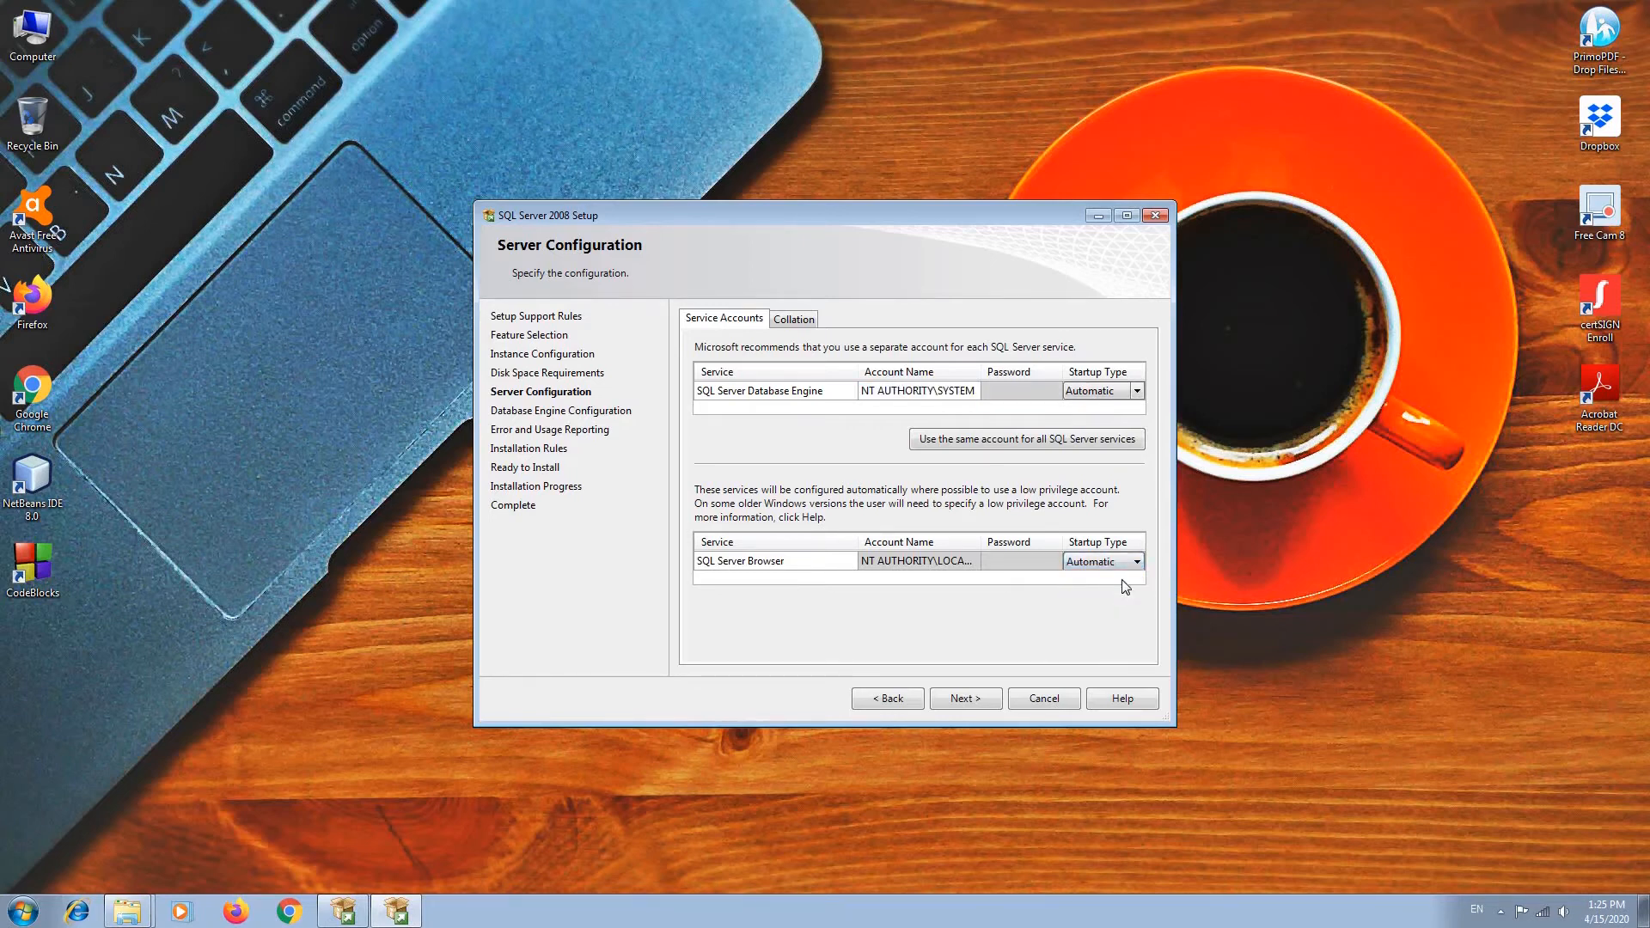
click(986, 710)
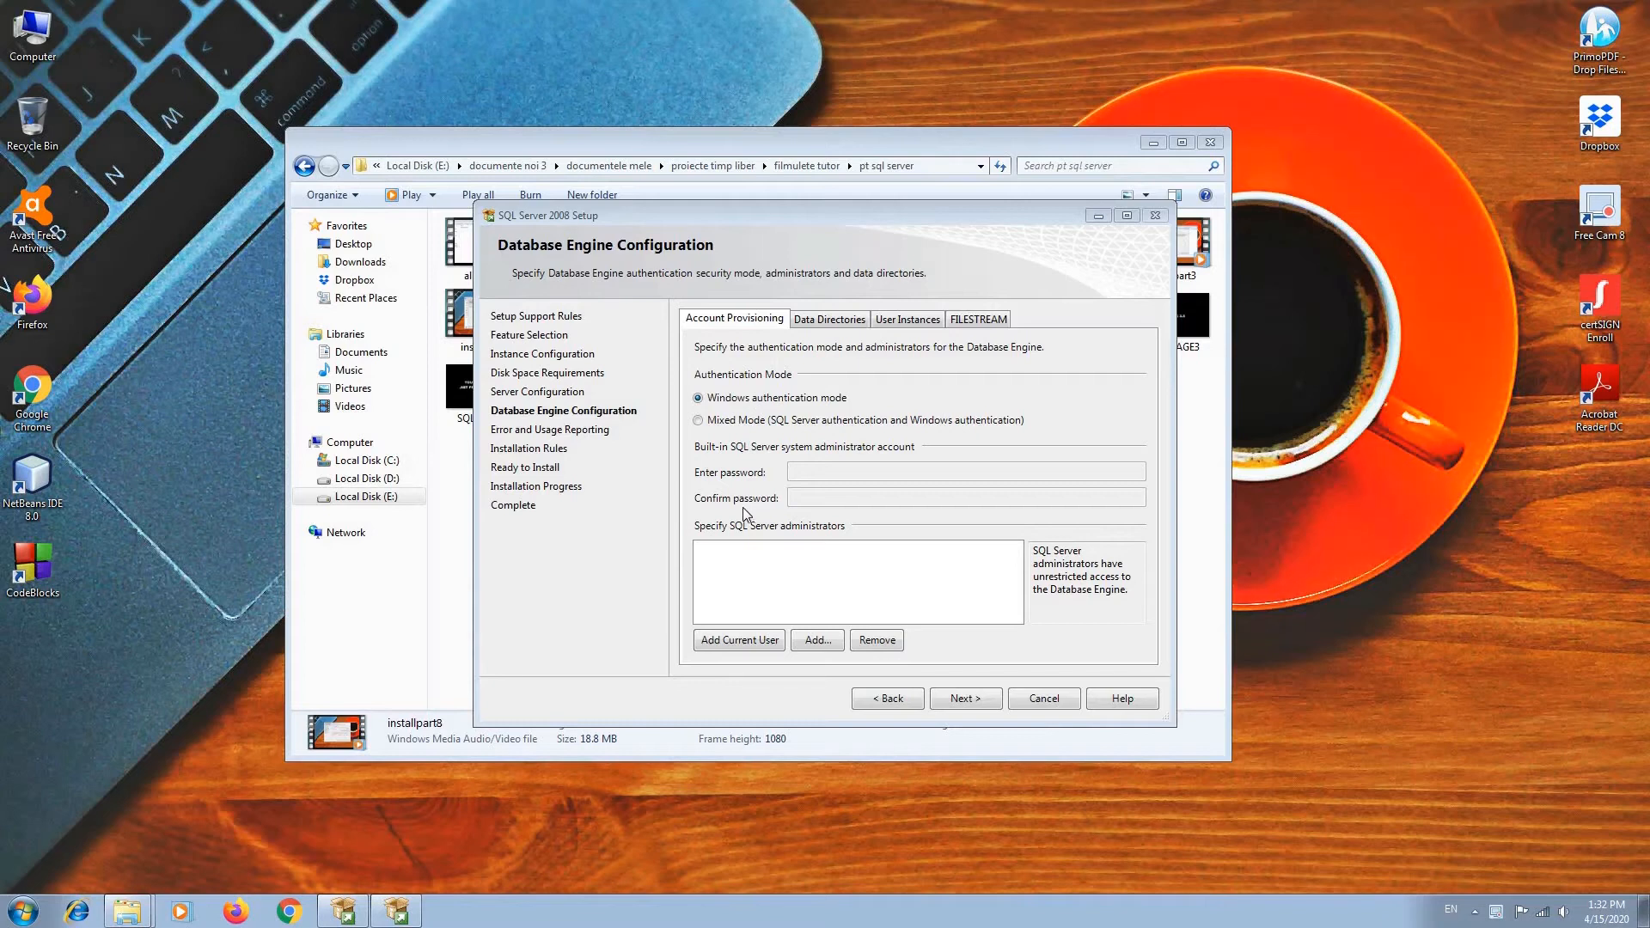
- Add the current Windows user as a SQL Server administrator and proceed to error and usage reporting
click(755, 643)
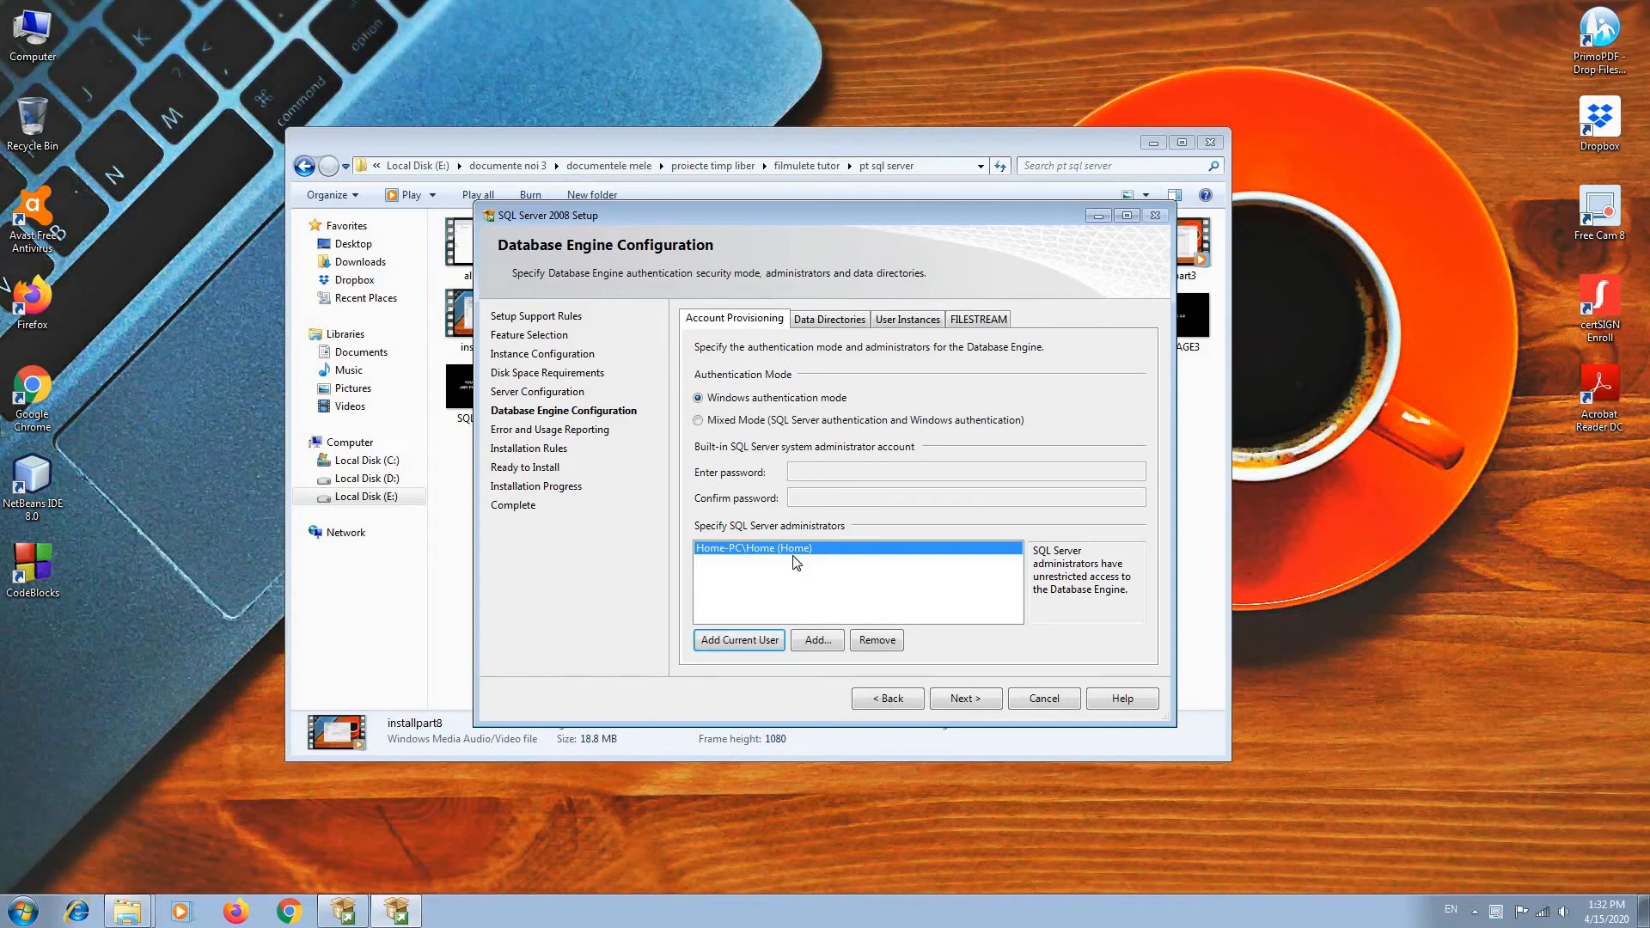
click(959, 700)
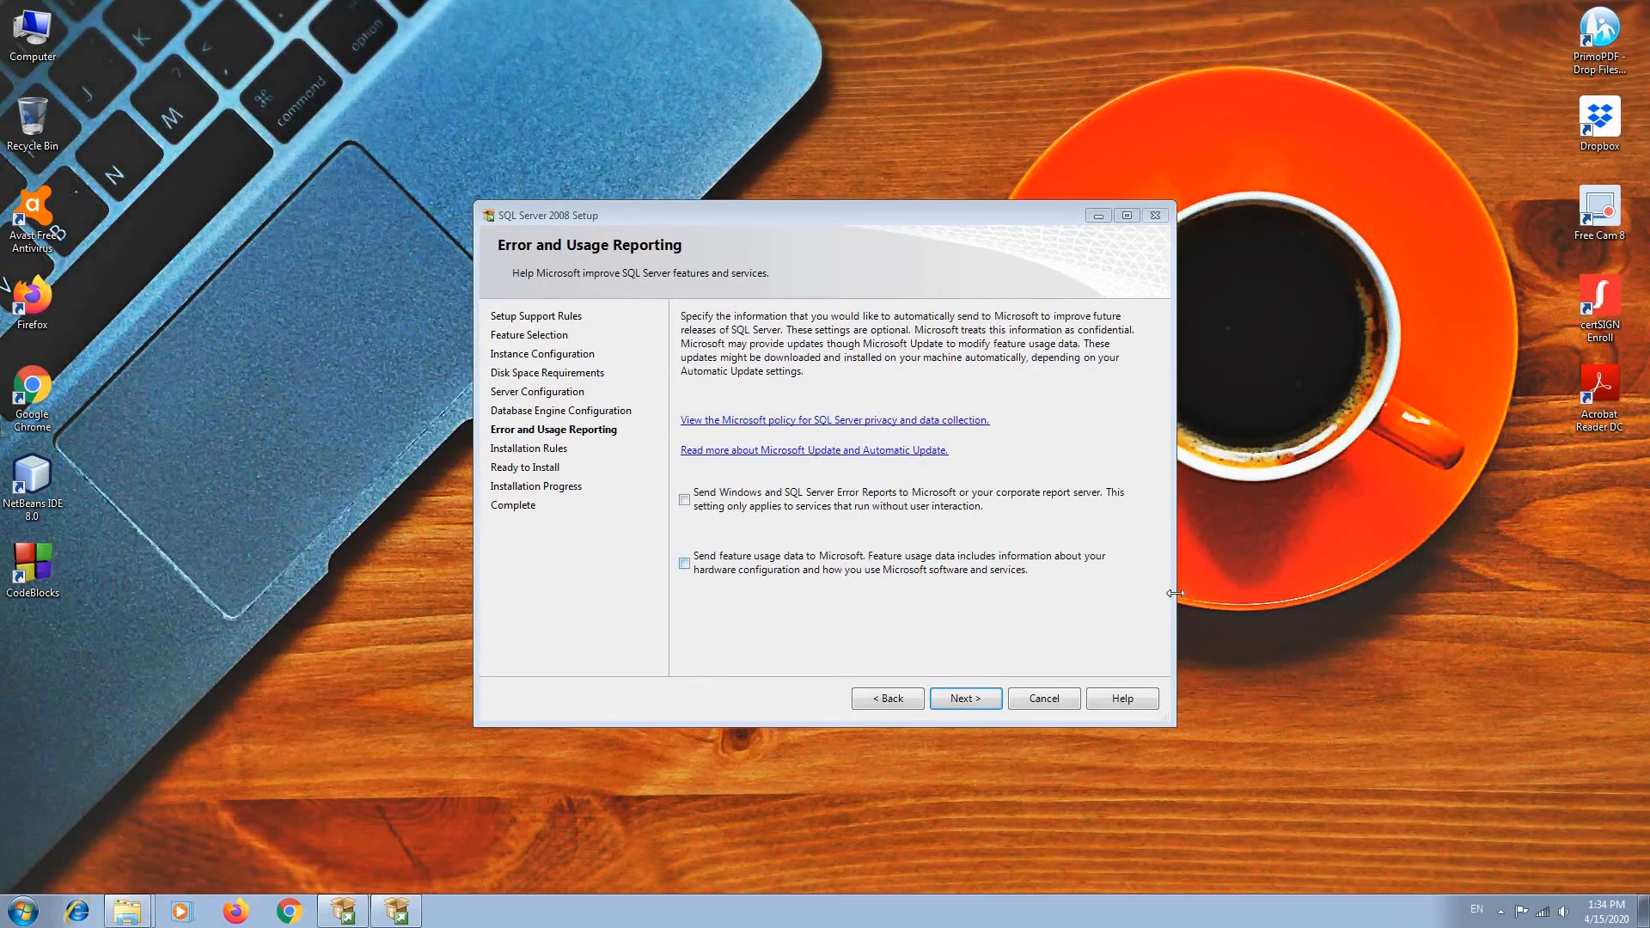
- Skip error and usage reporting, pass the installation rules, and start the installation after reviewing the summary
click(977, 703)
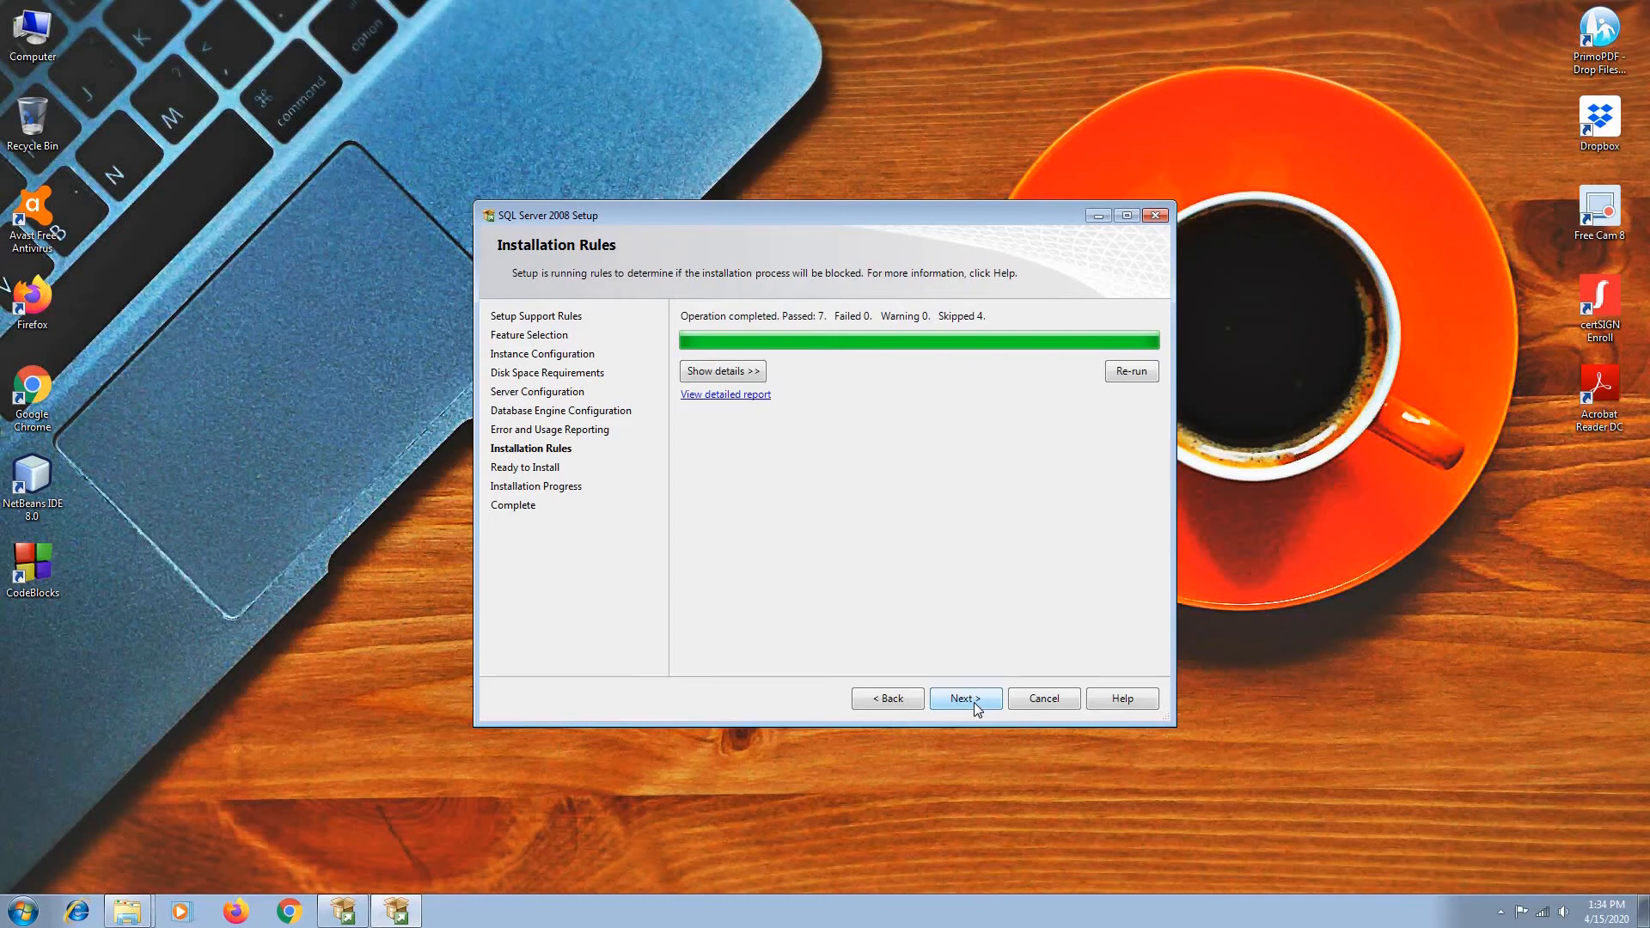
click(977, 703)
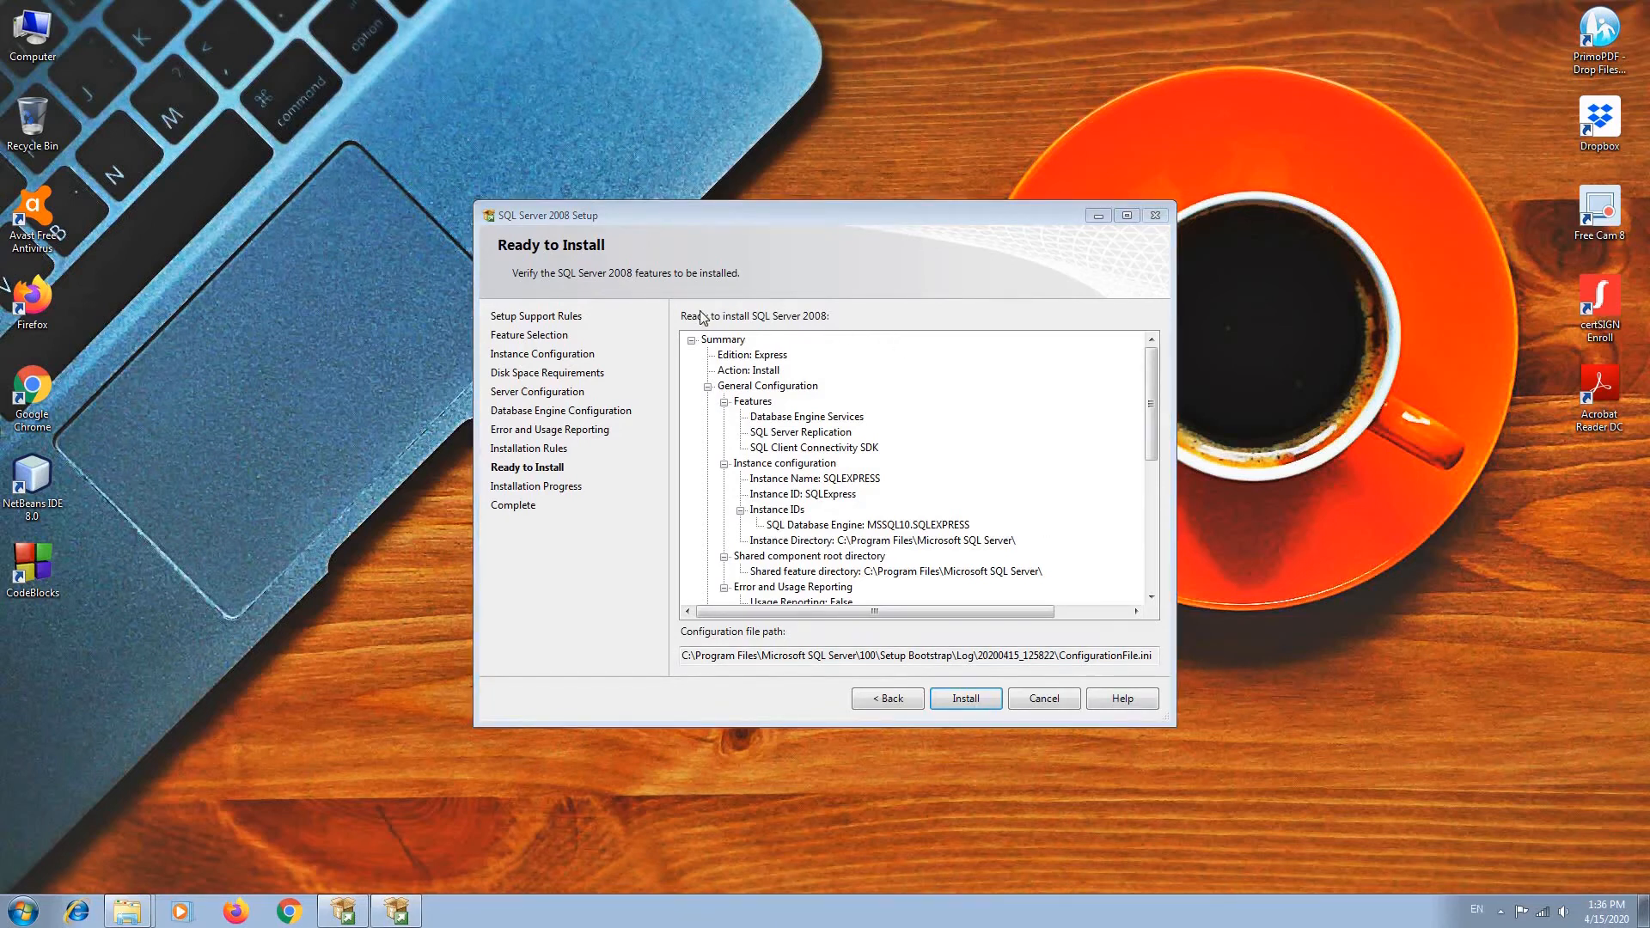
drag(1151, 404, 1160, 579)
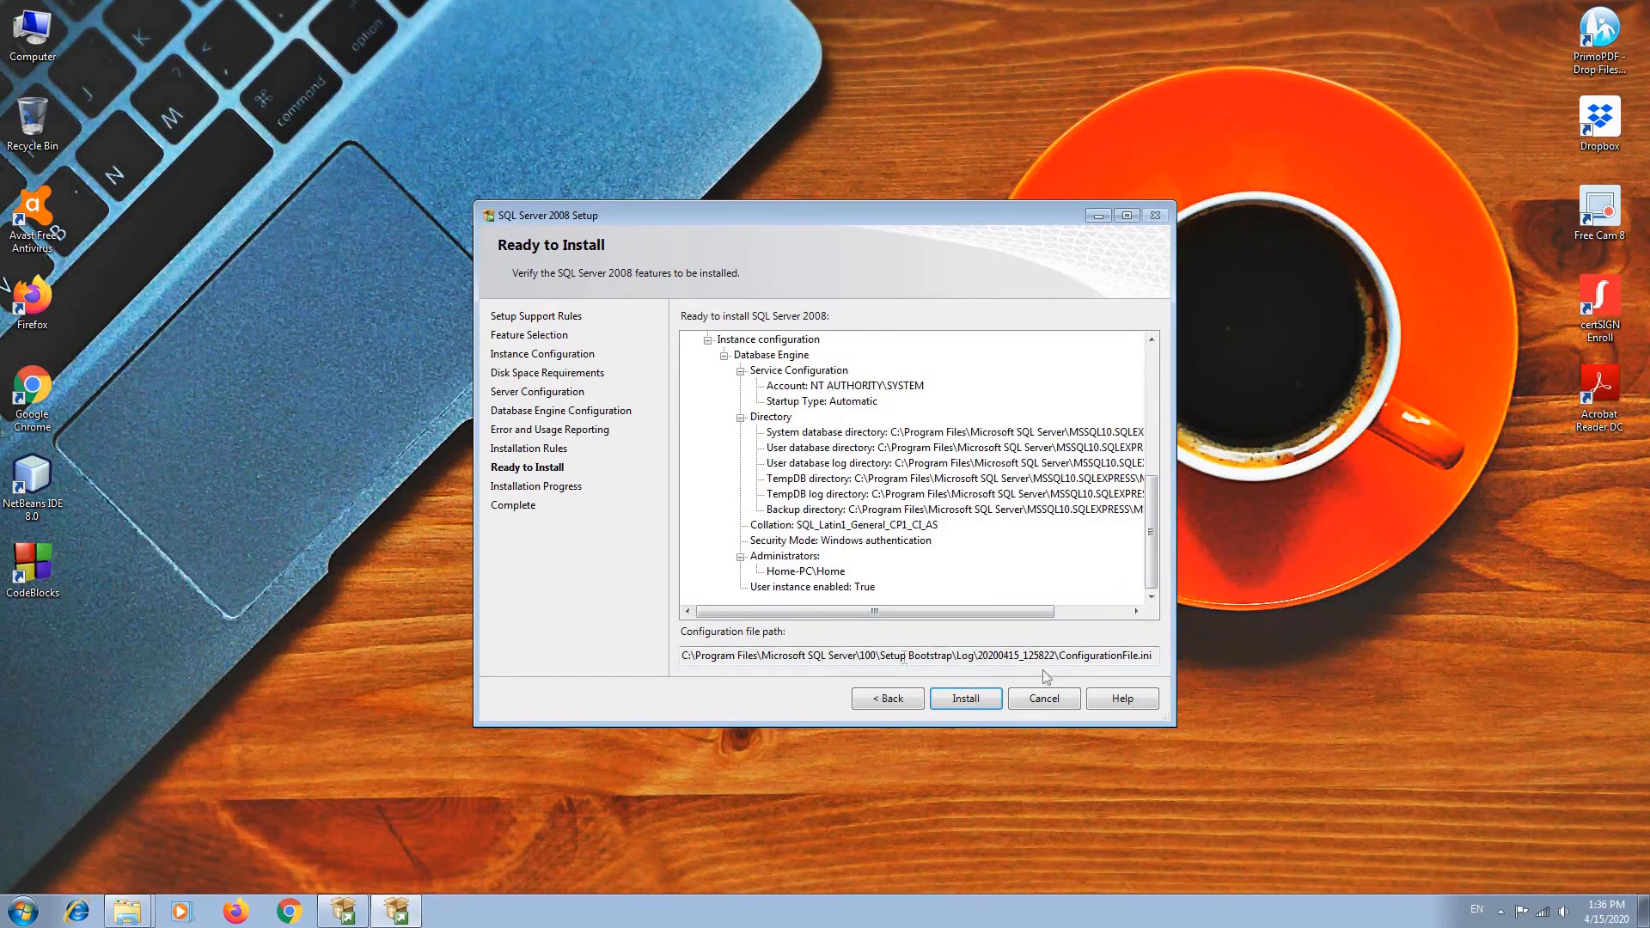
click(965, 698)
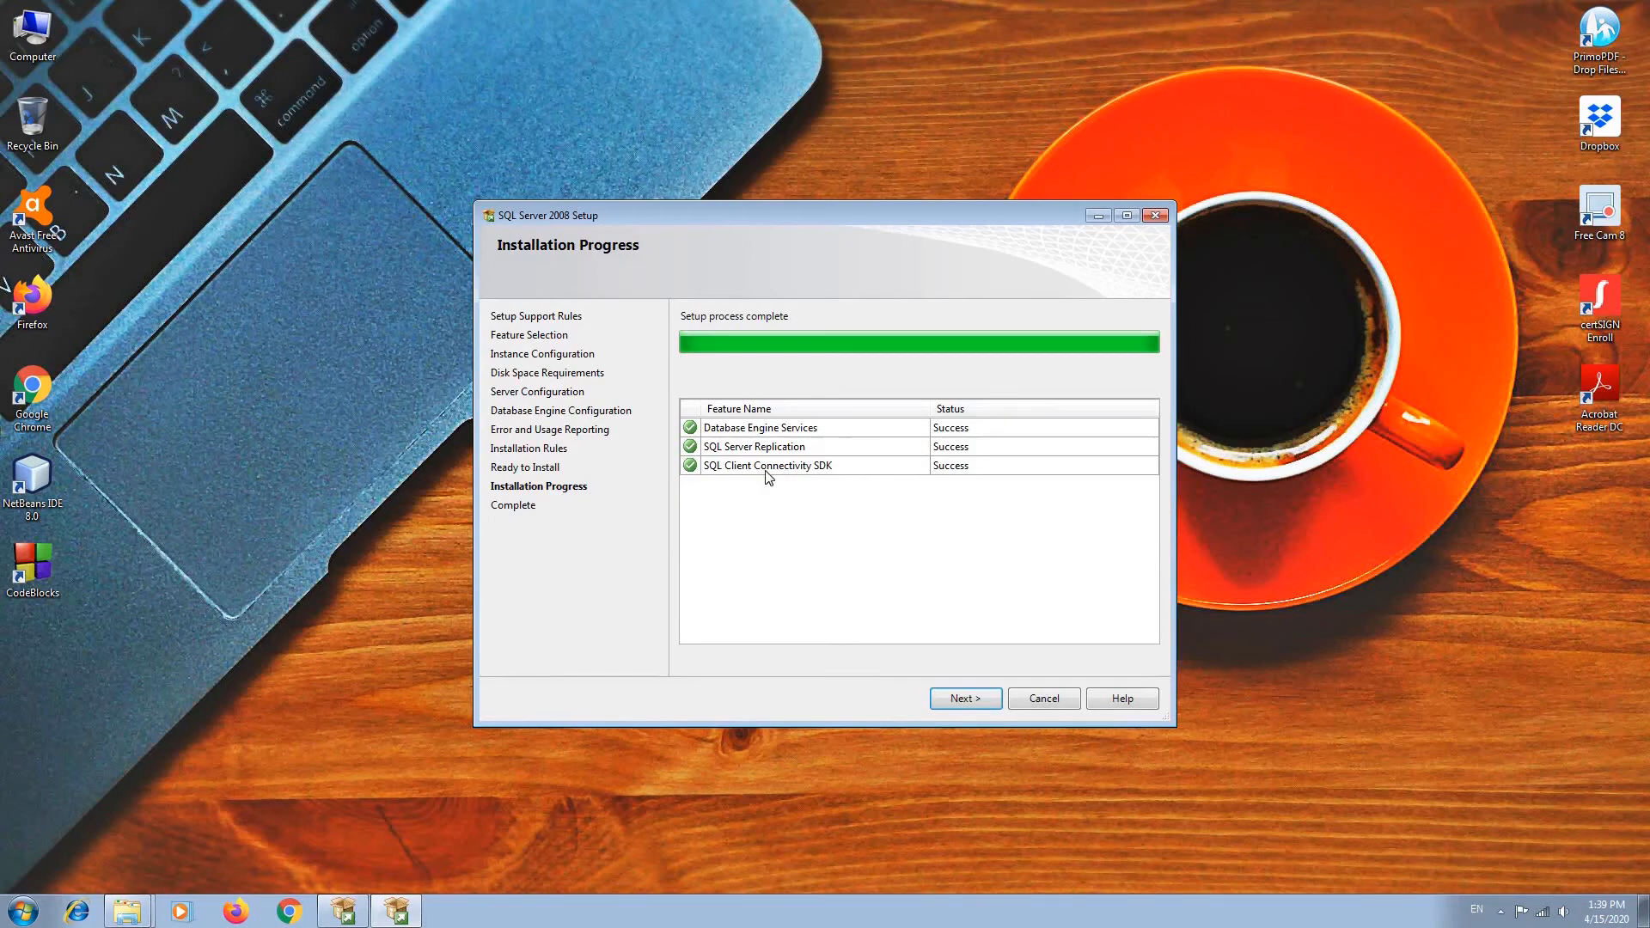
- Finish the SQL Server 2008 setup wizard and close the Installation Center
click(978, 696)
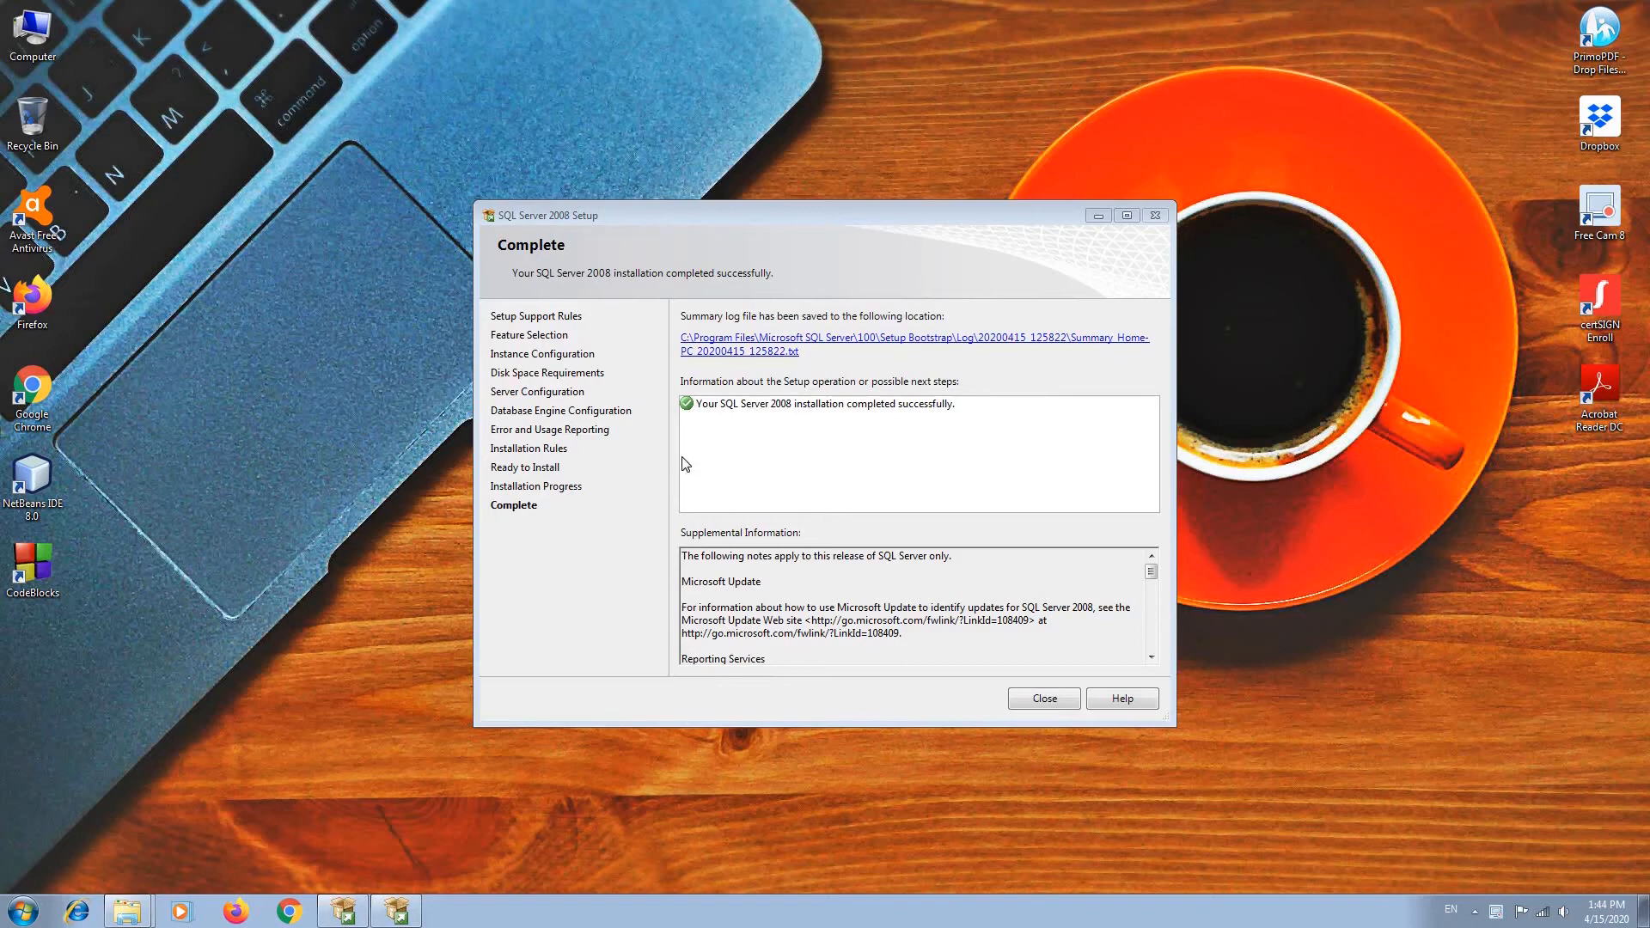
click(1040, 702)
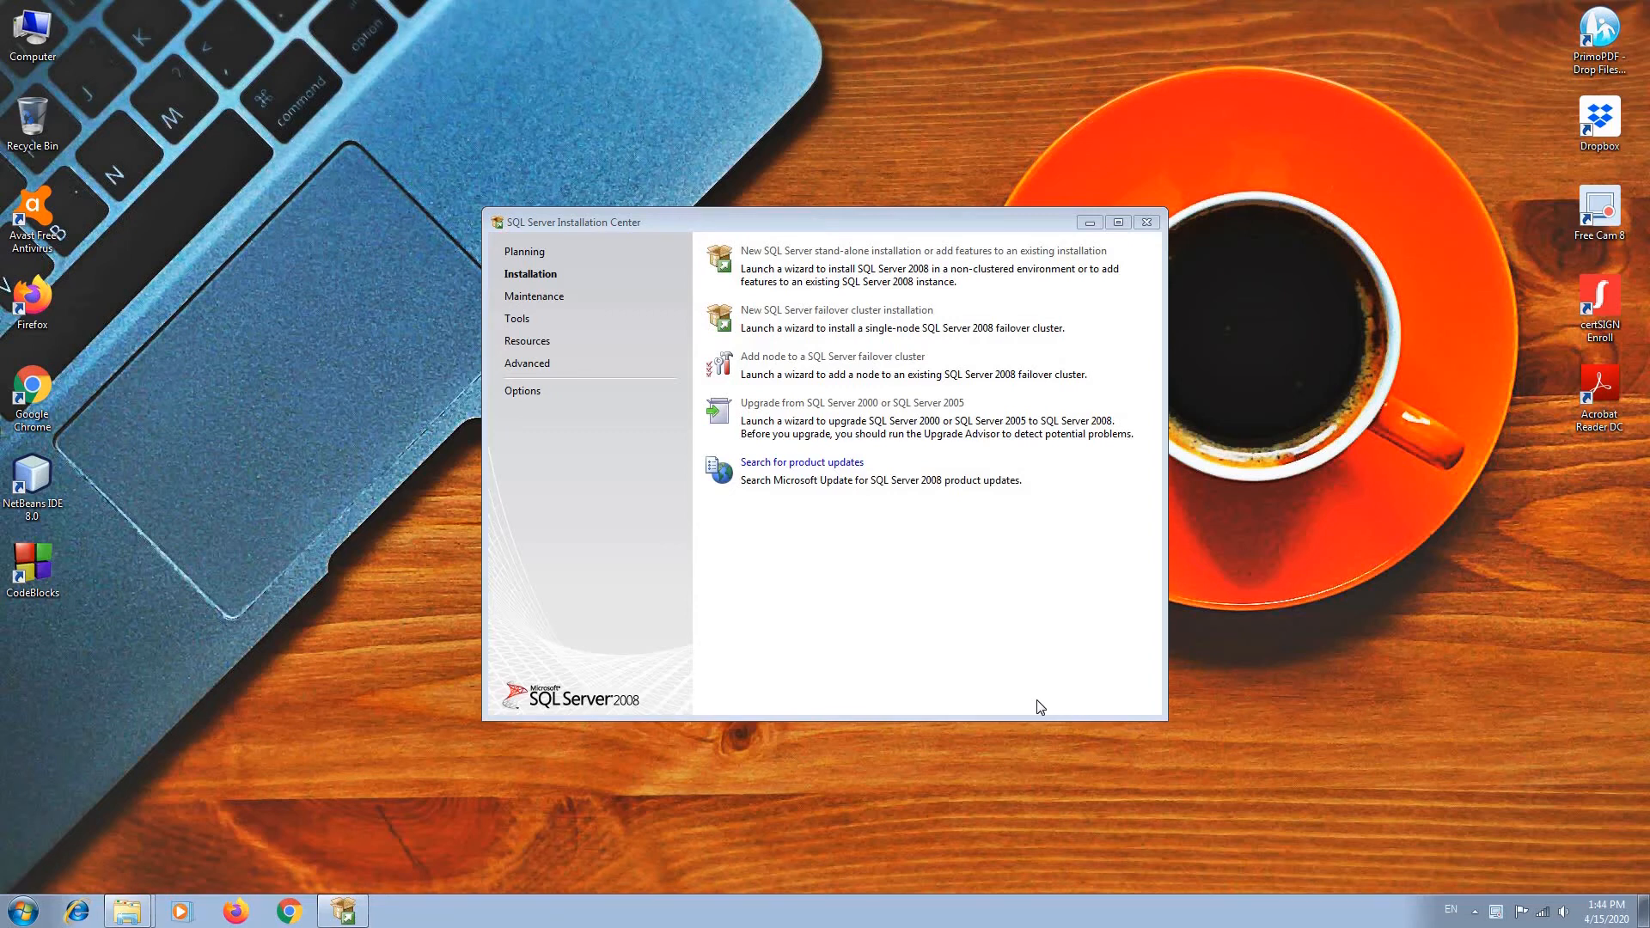
click(1147, 223)
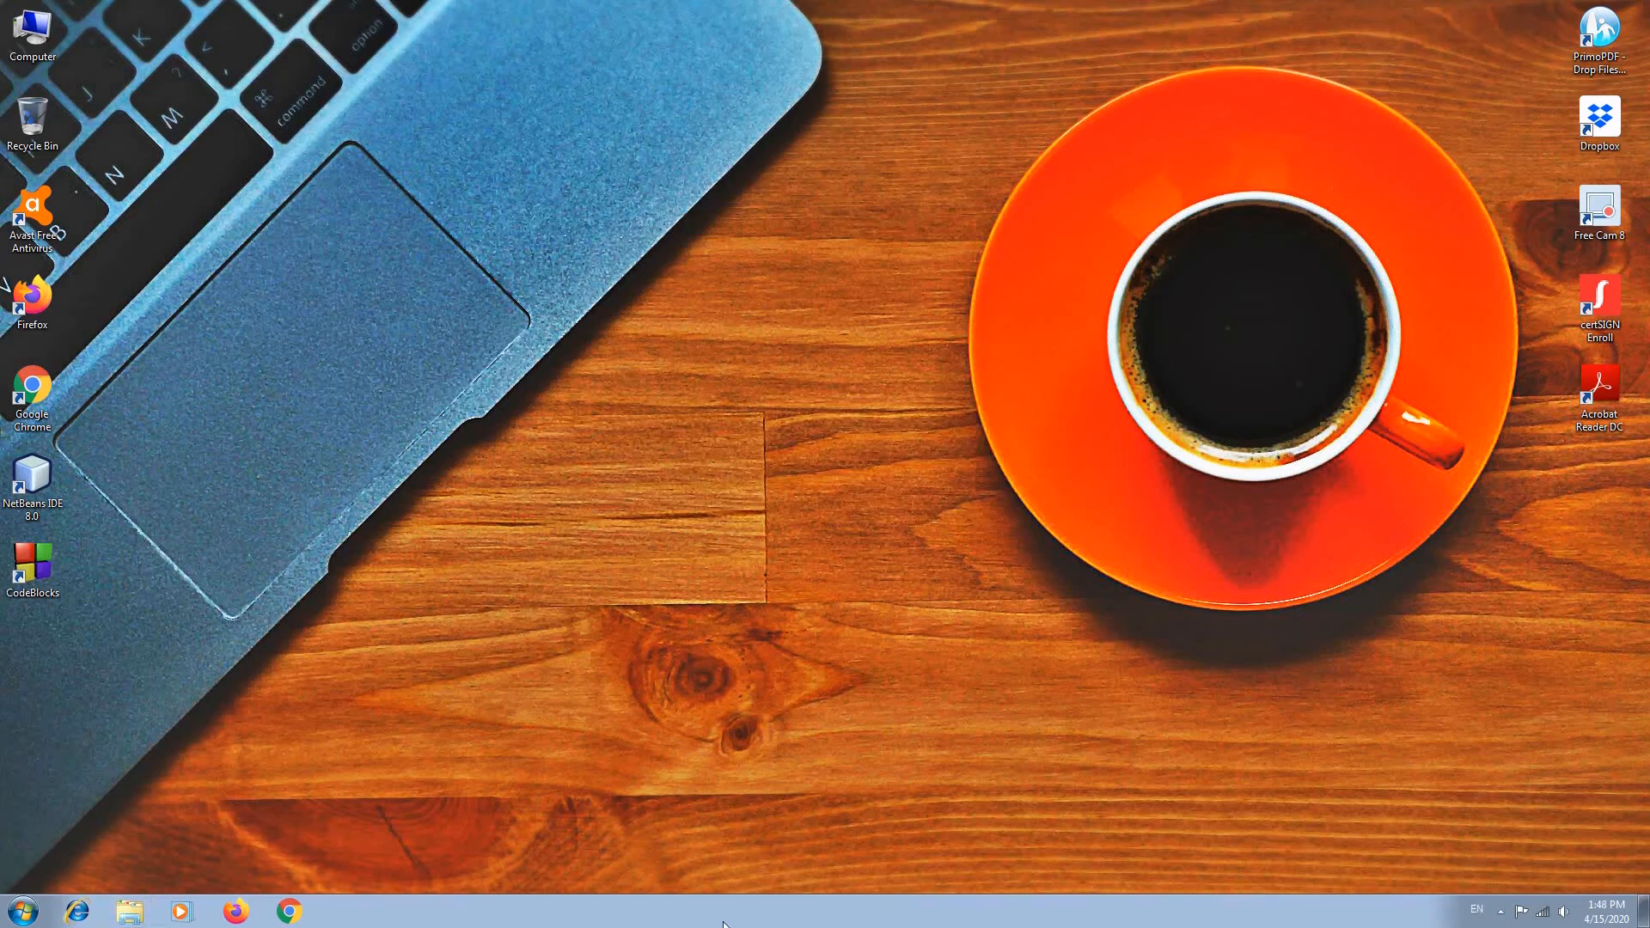
- Bring up the computer's shutdown options
click(23, 911)
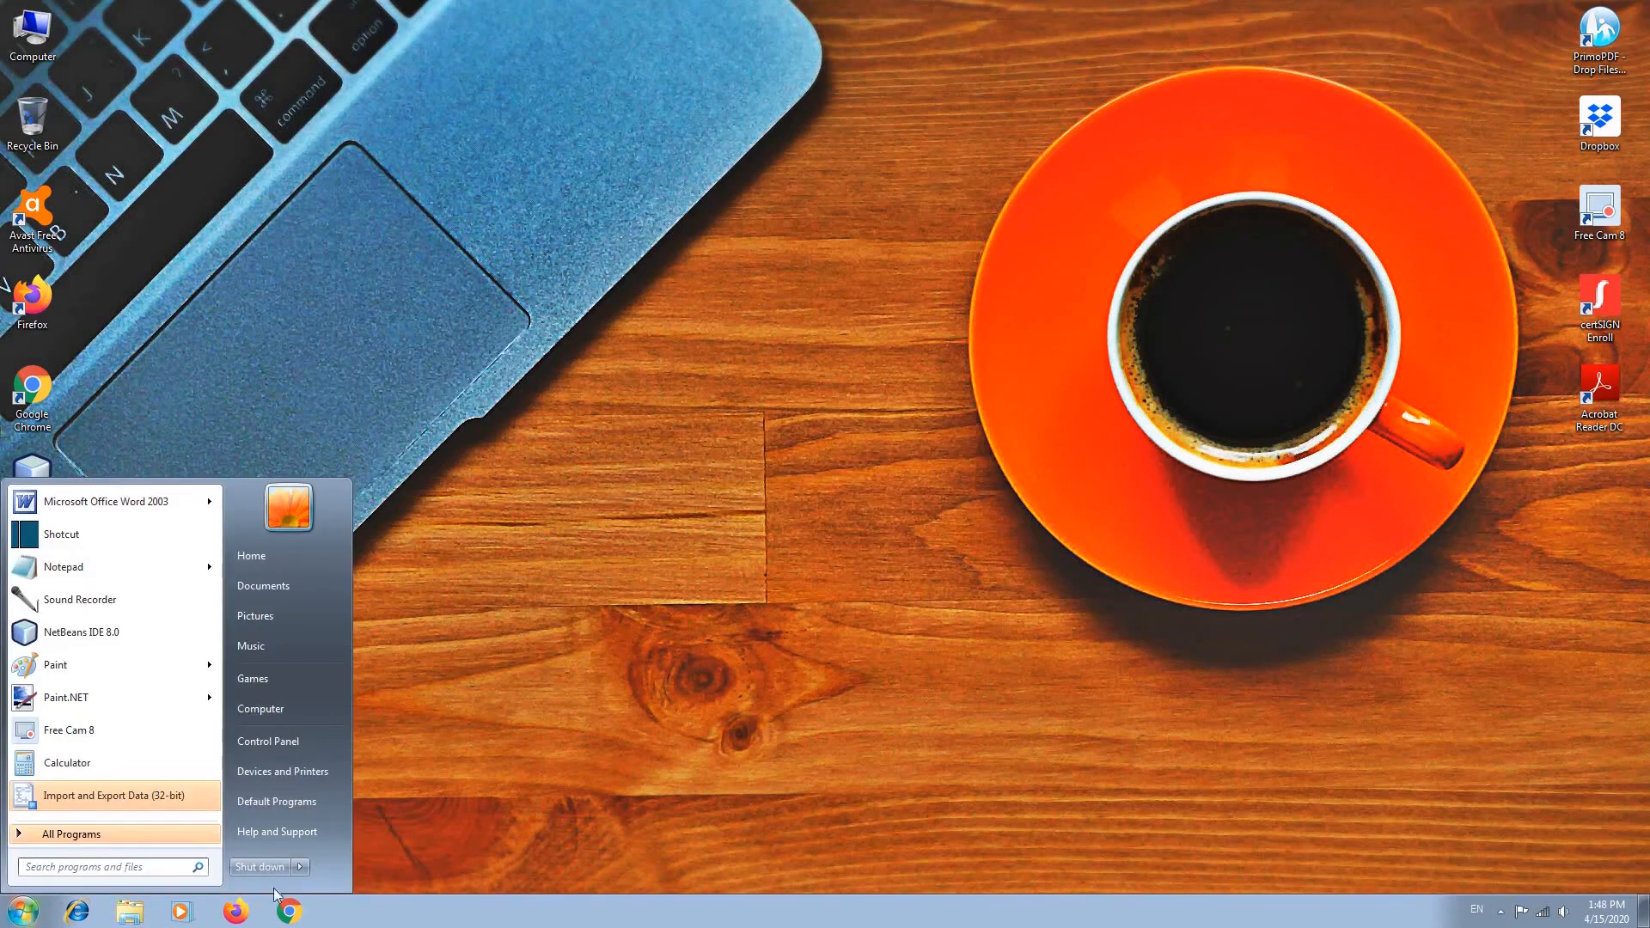
mouse_move(304, 869)
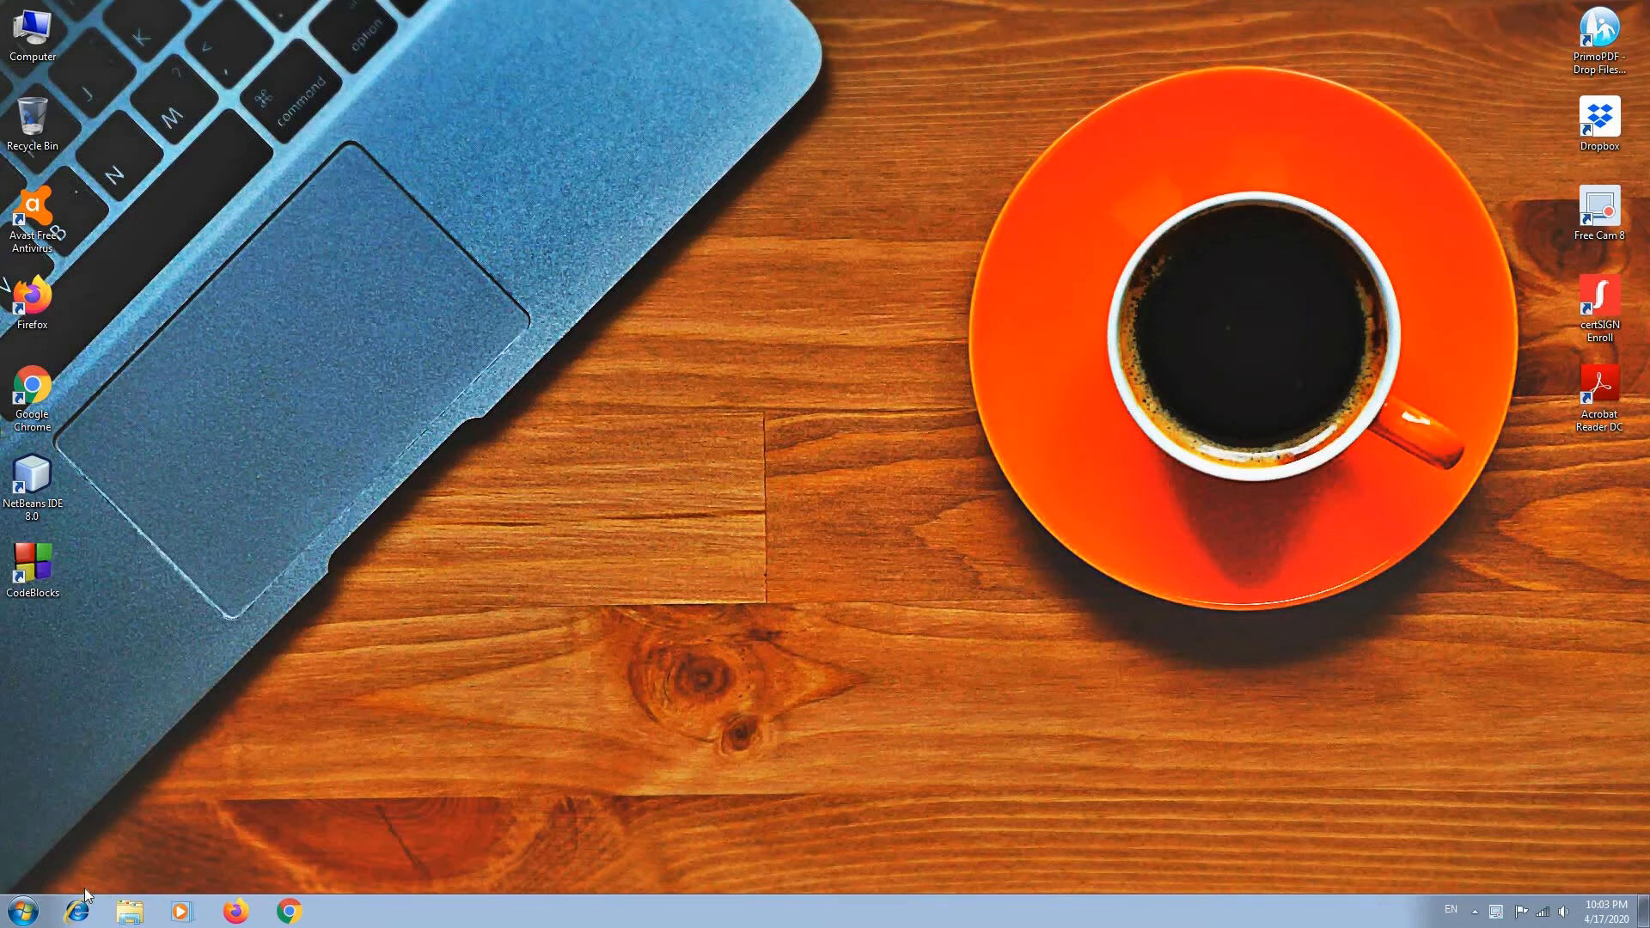
- Search for windows firewall, open Windows Firewall's allowed programs list and start allowing another program
click(20, 915)
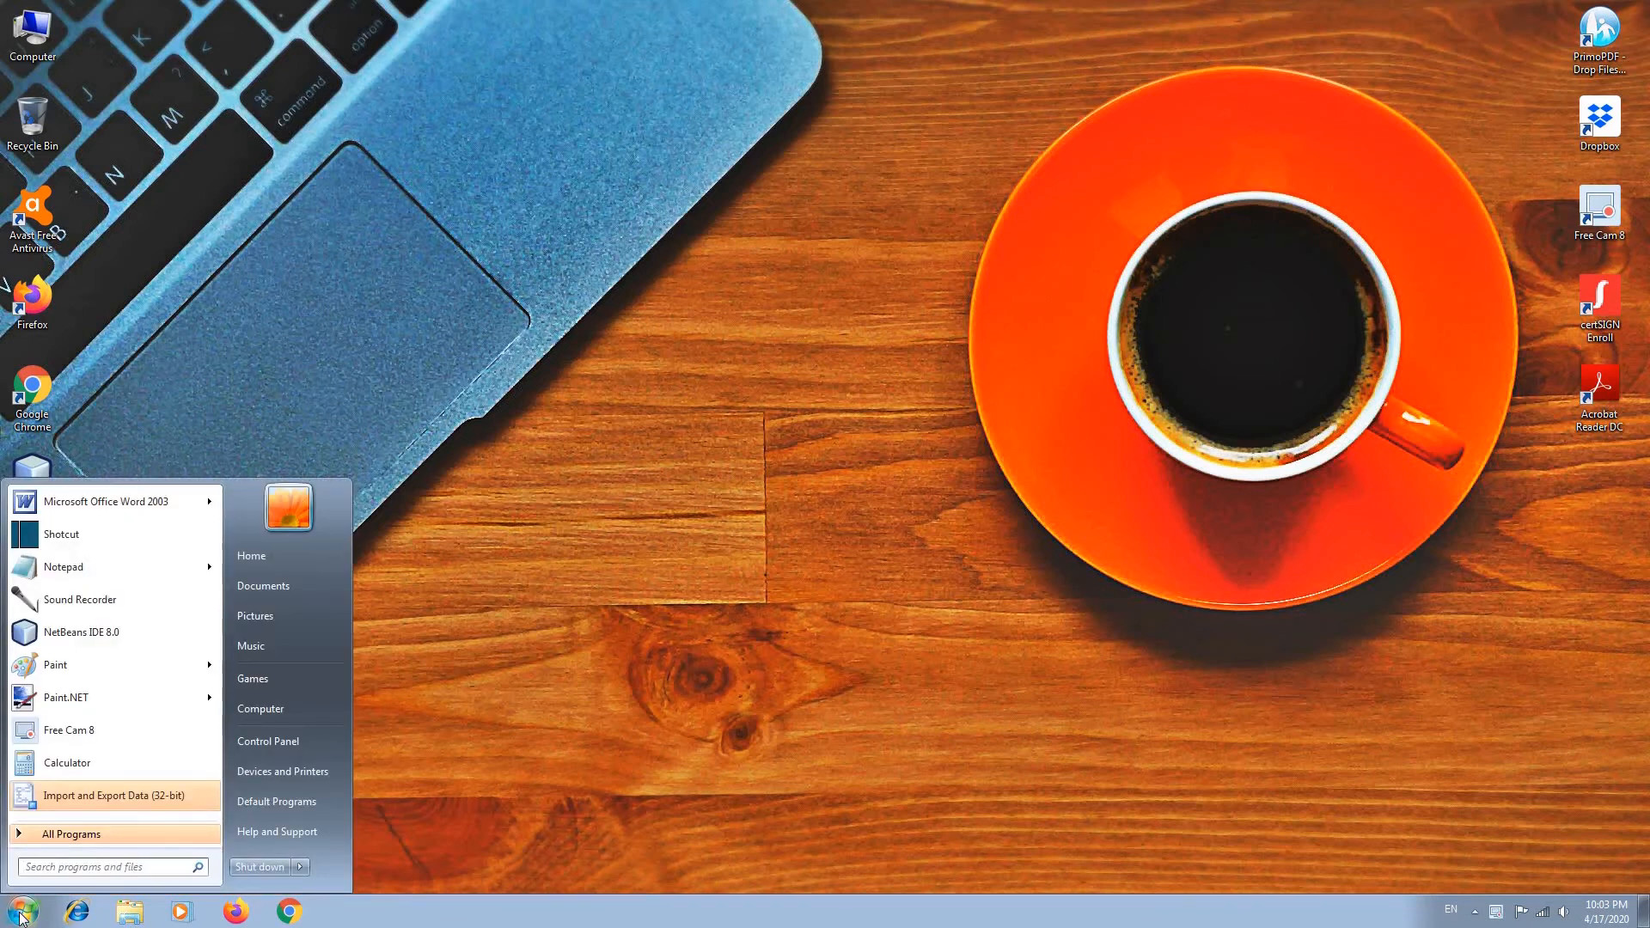
text(windows firewall)
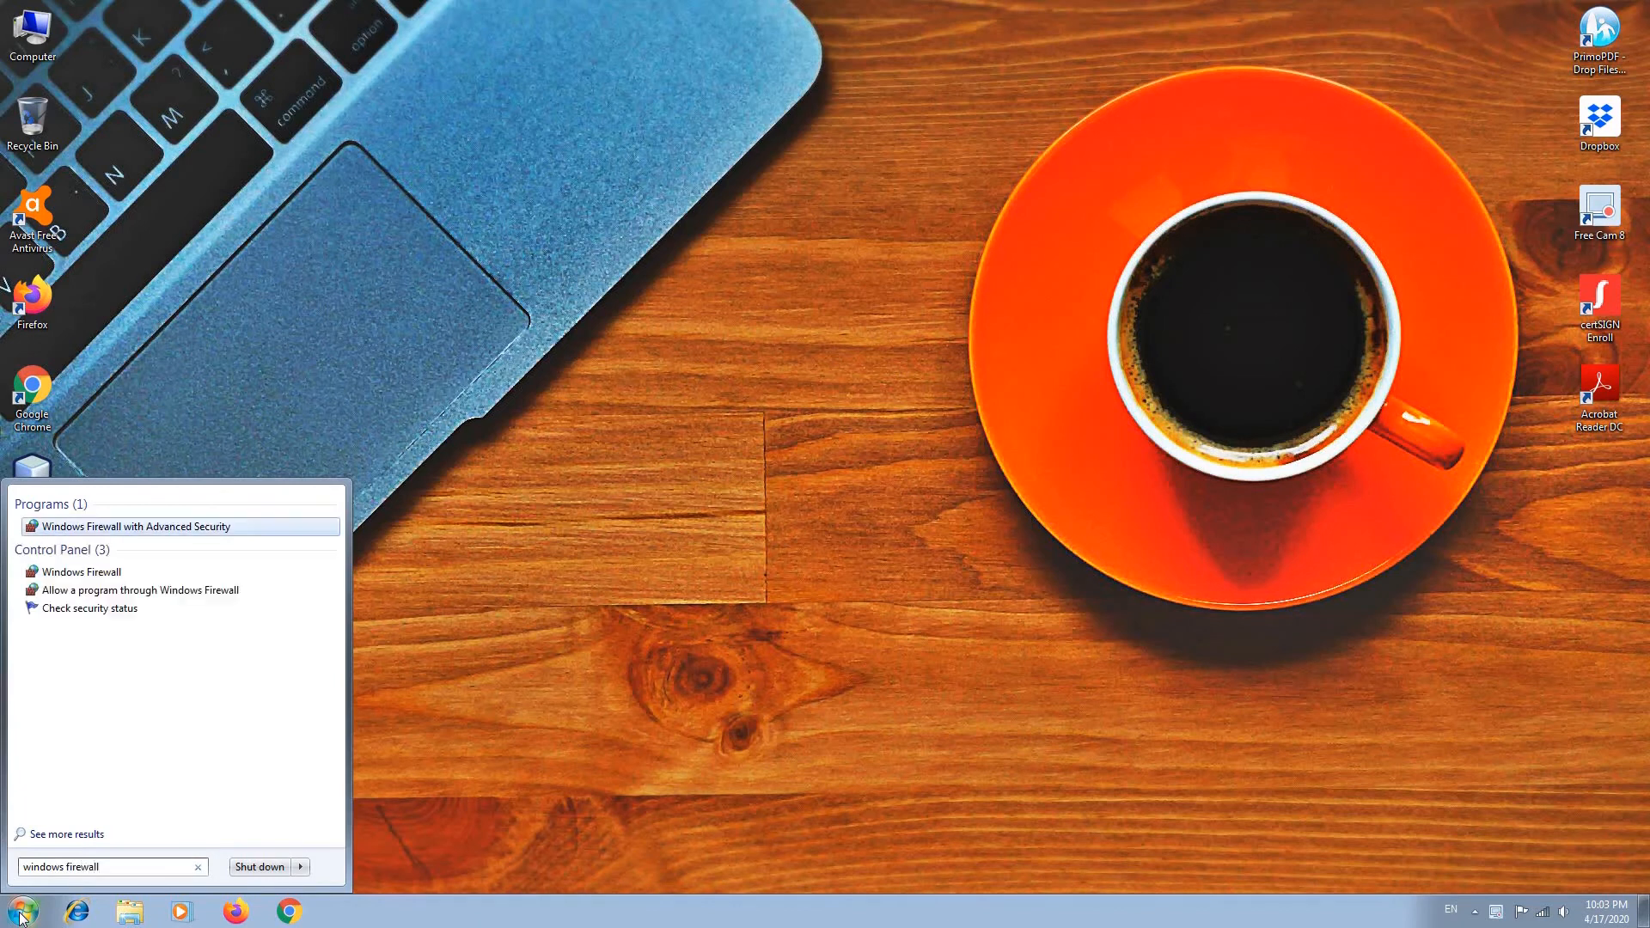
click(108, 571)
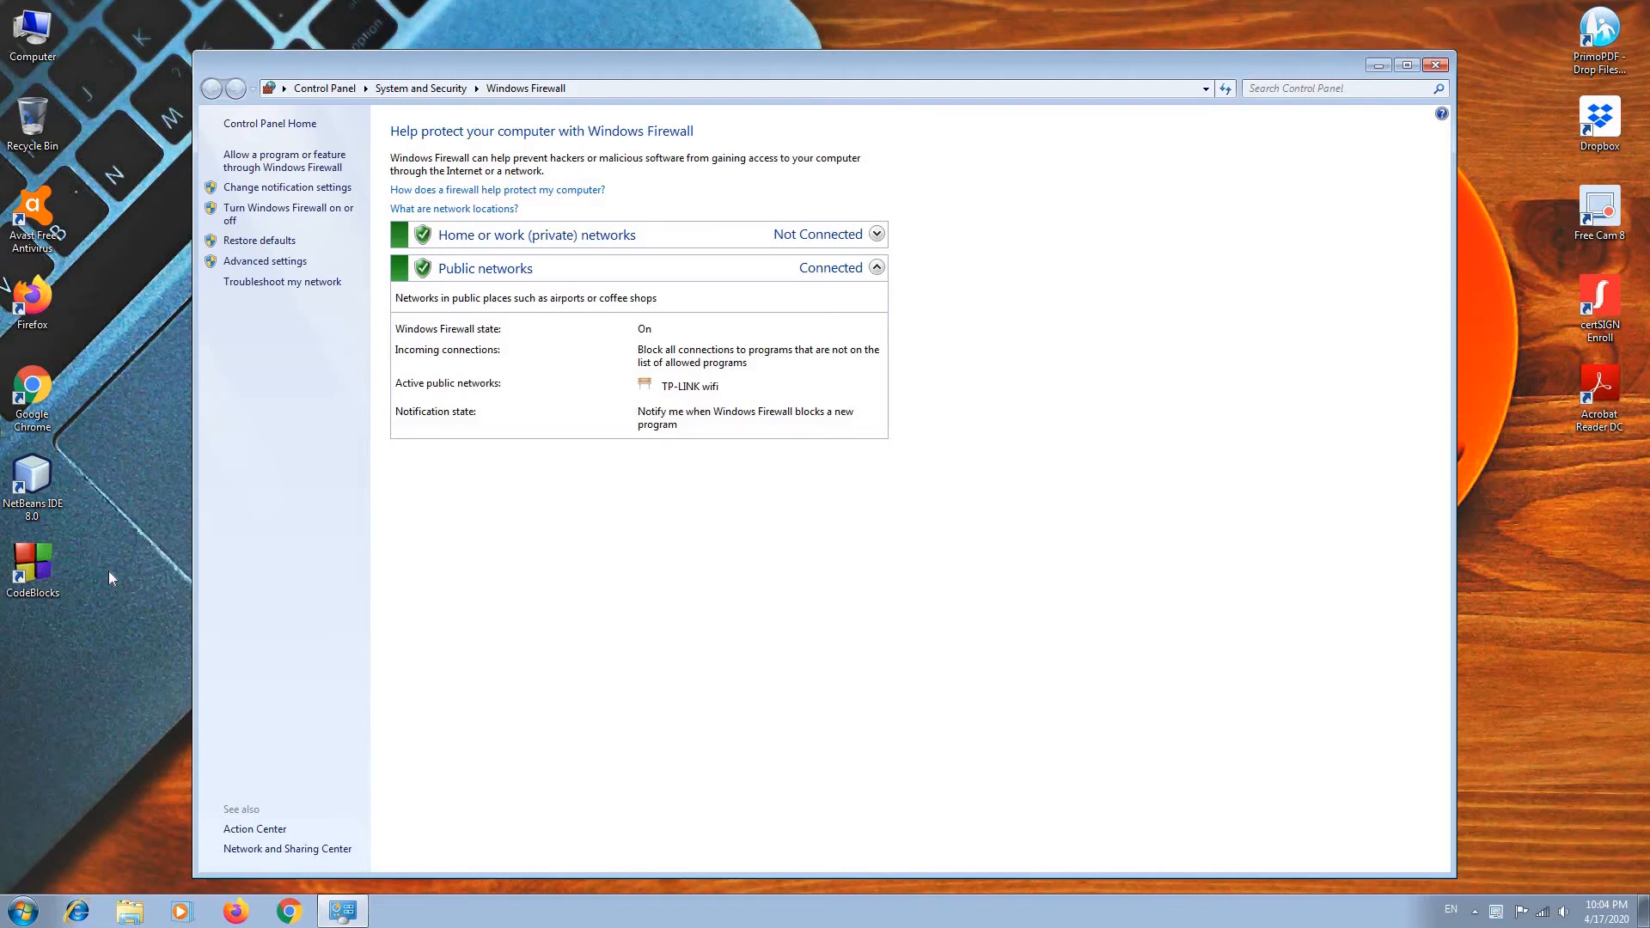
click(308, 165)
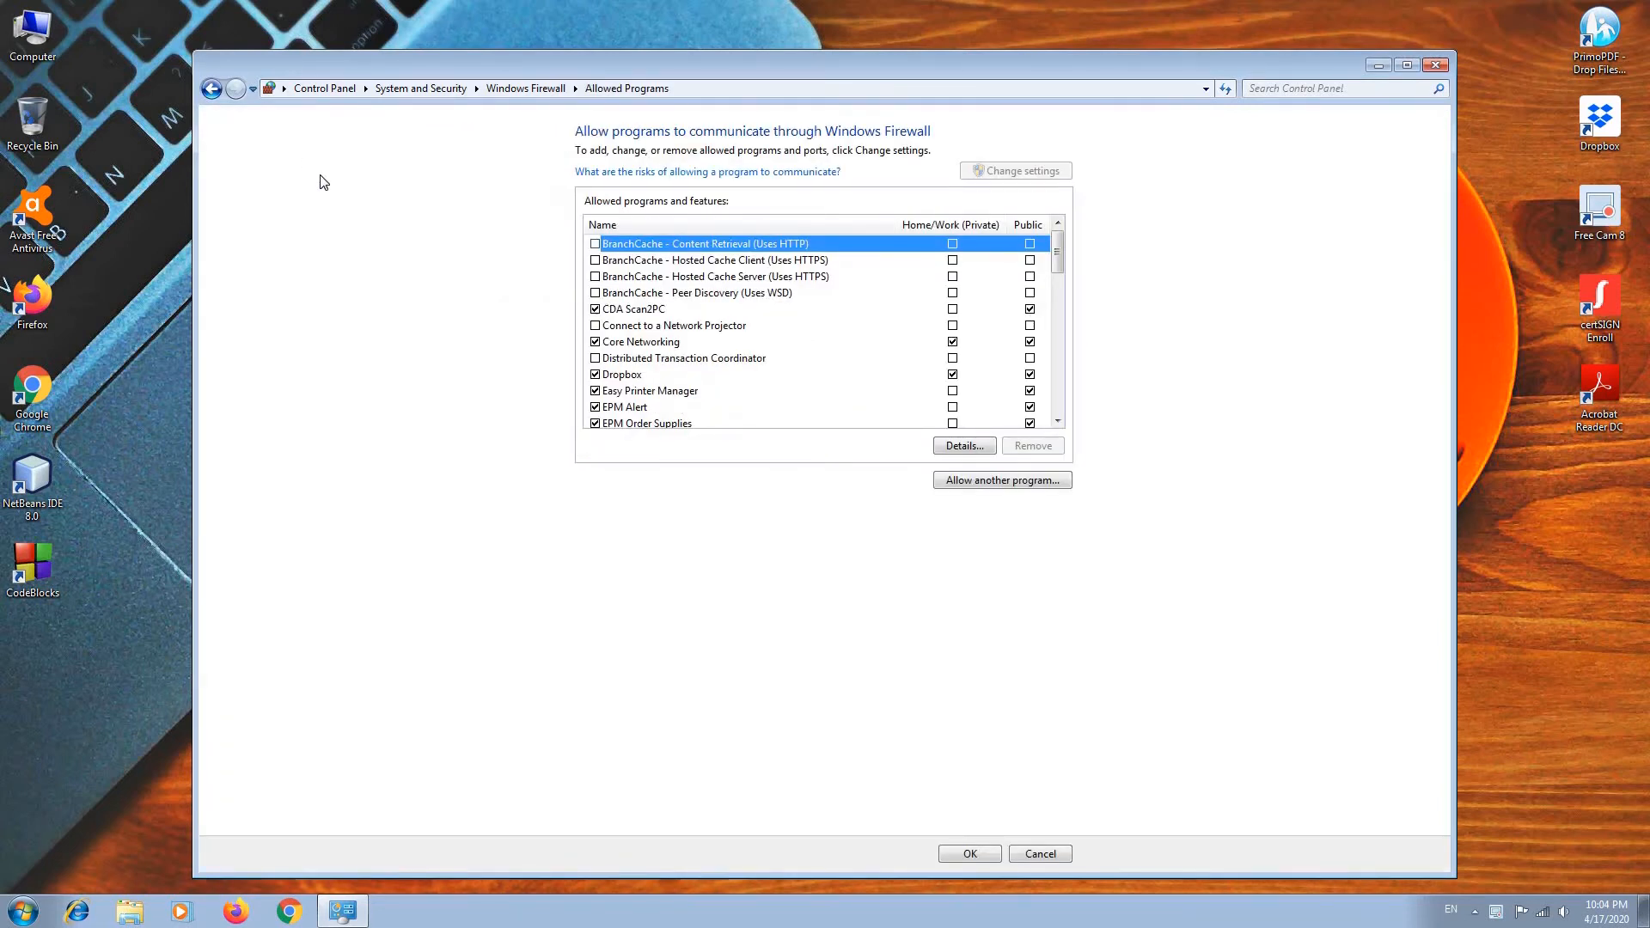
click(998, 482)
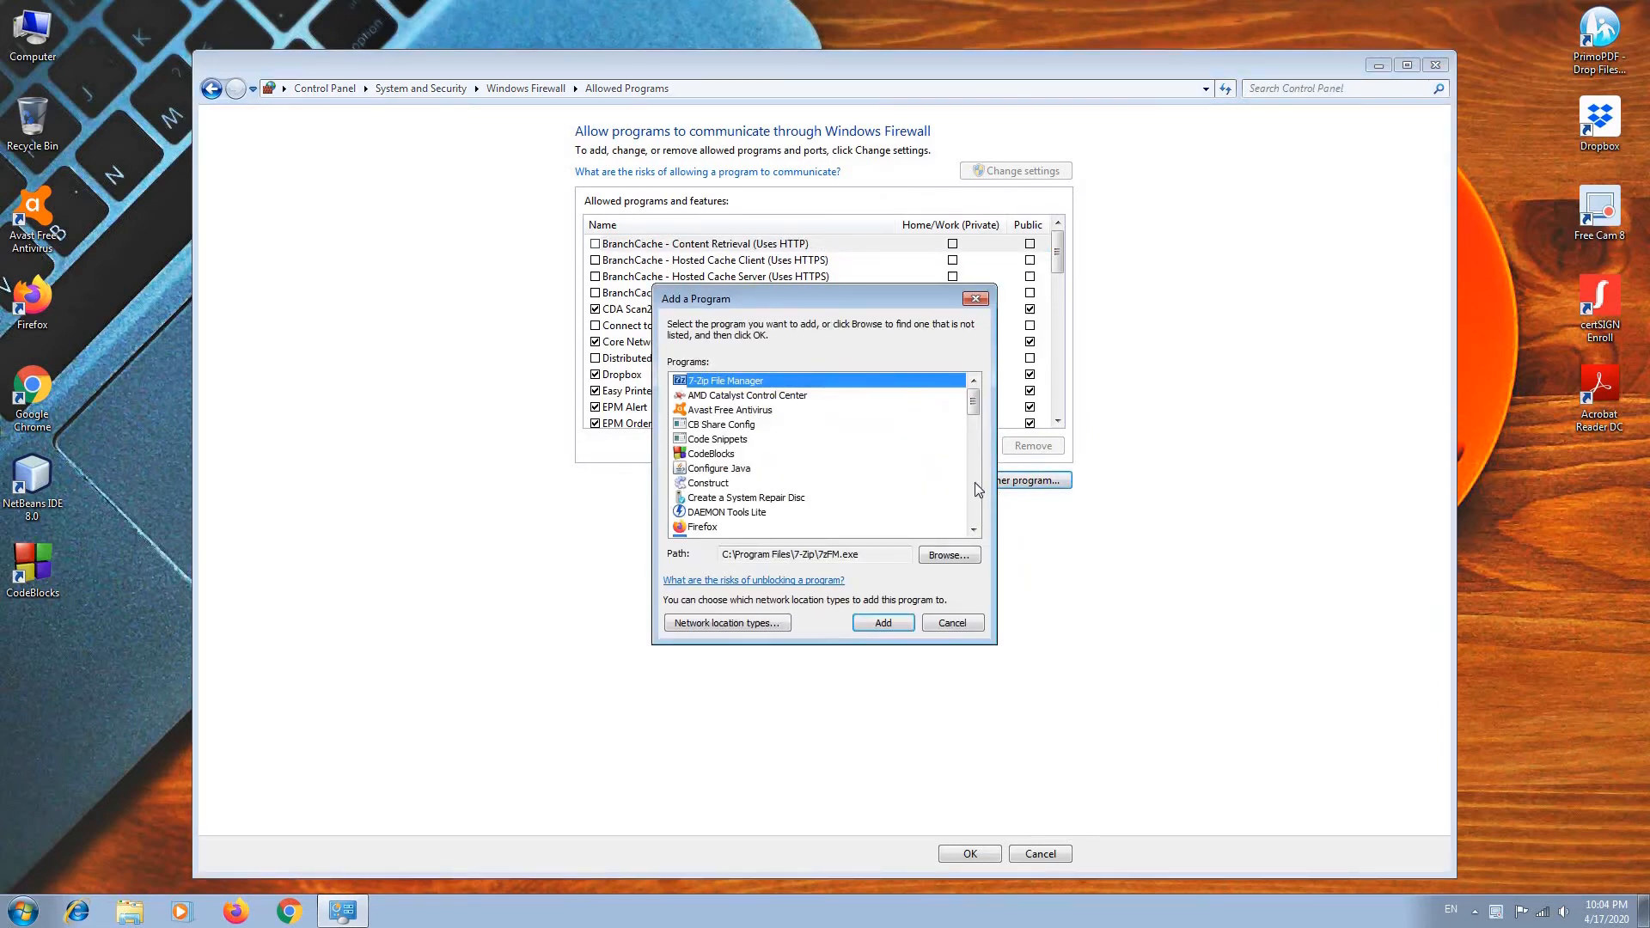
- Choose sqlservr from C:\Program Files\Microsoft SQL Server\MSSQL10.SQLEXPRESS\MSSQL\Binn as the program to allow
click(951, 561)
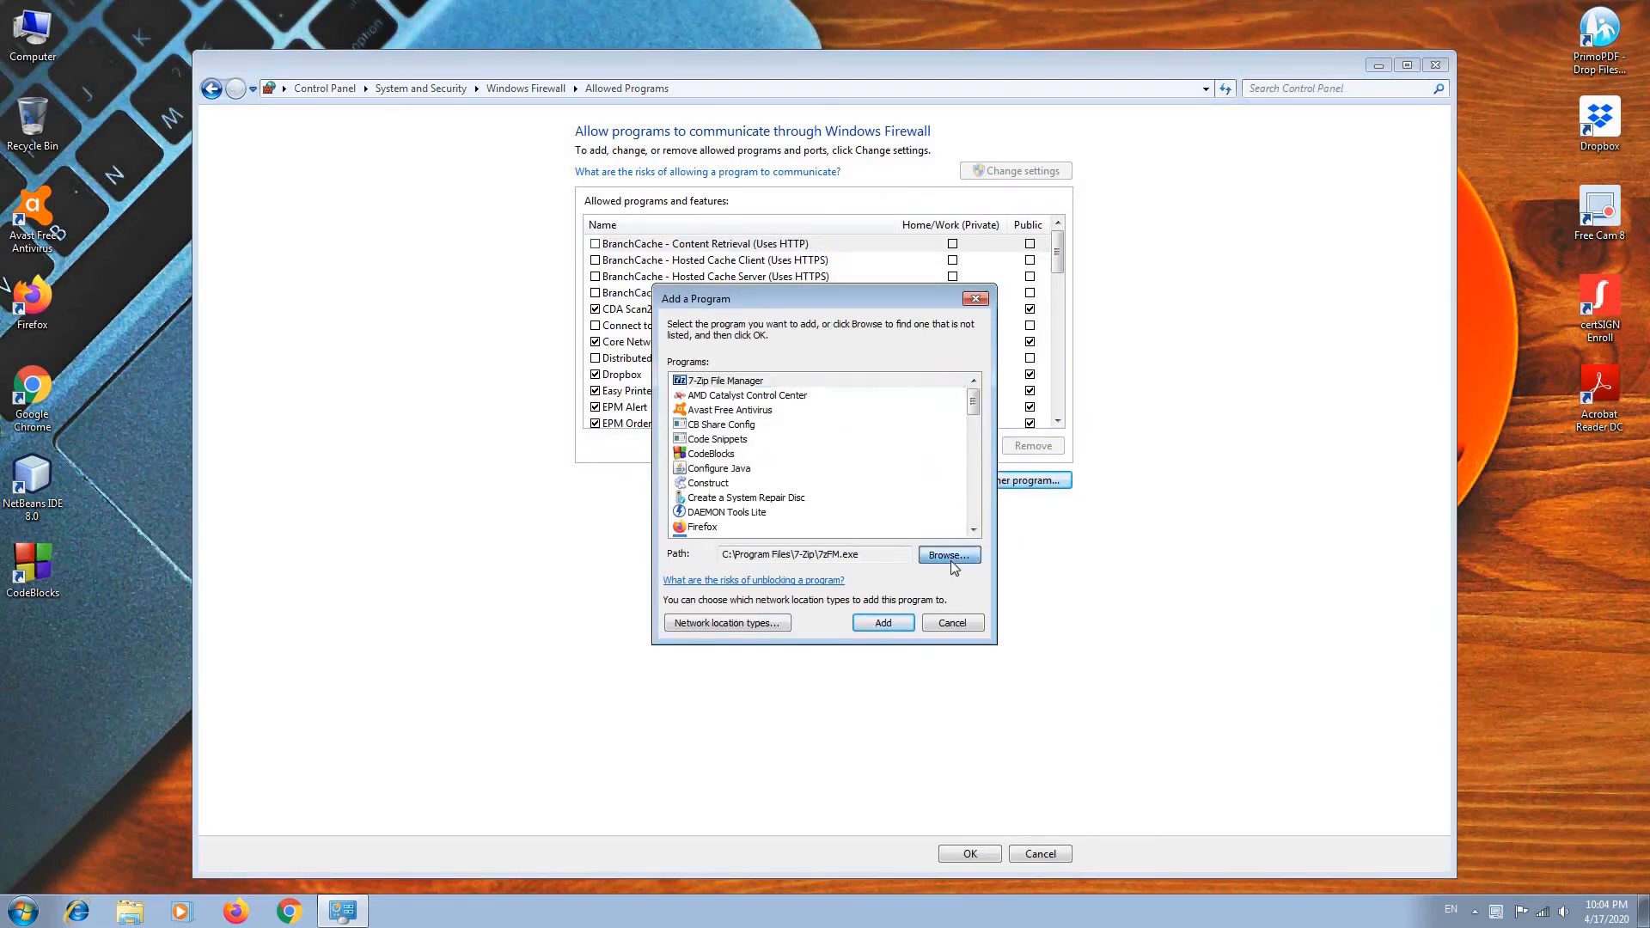
click(765, 647)
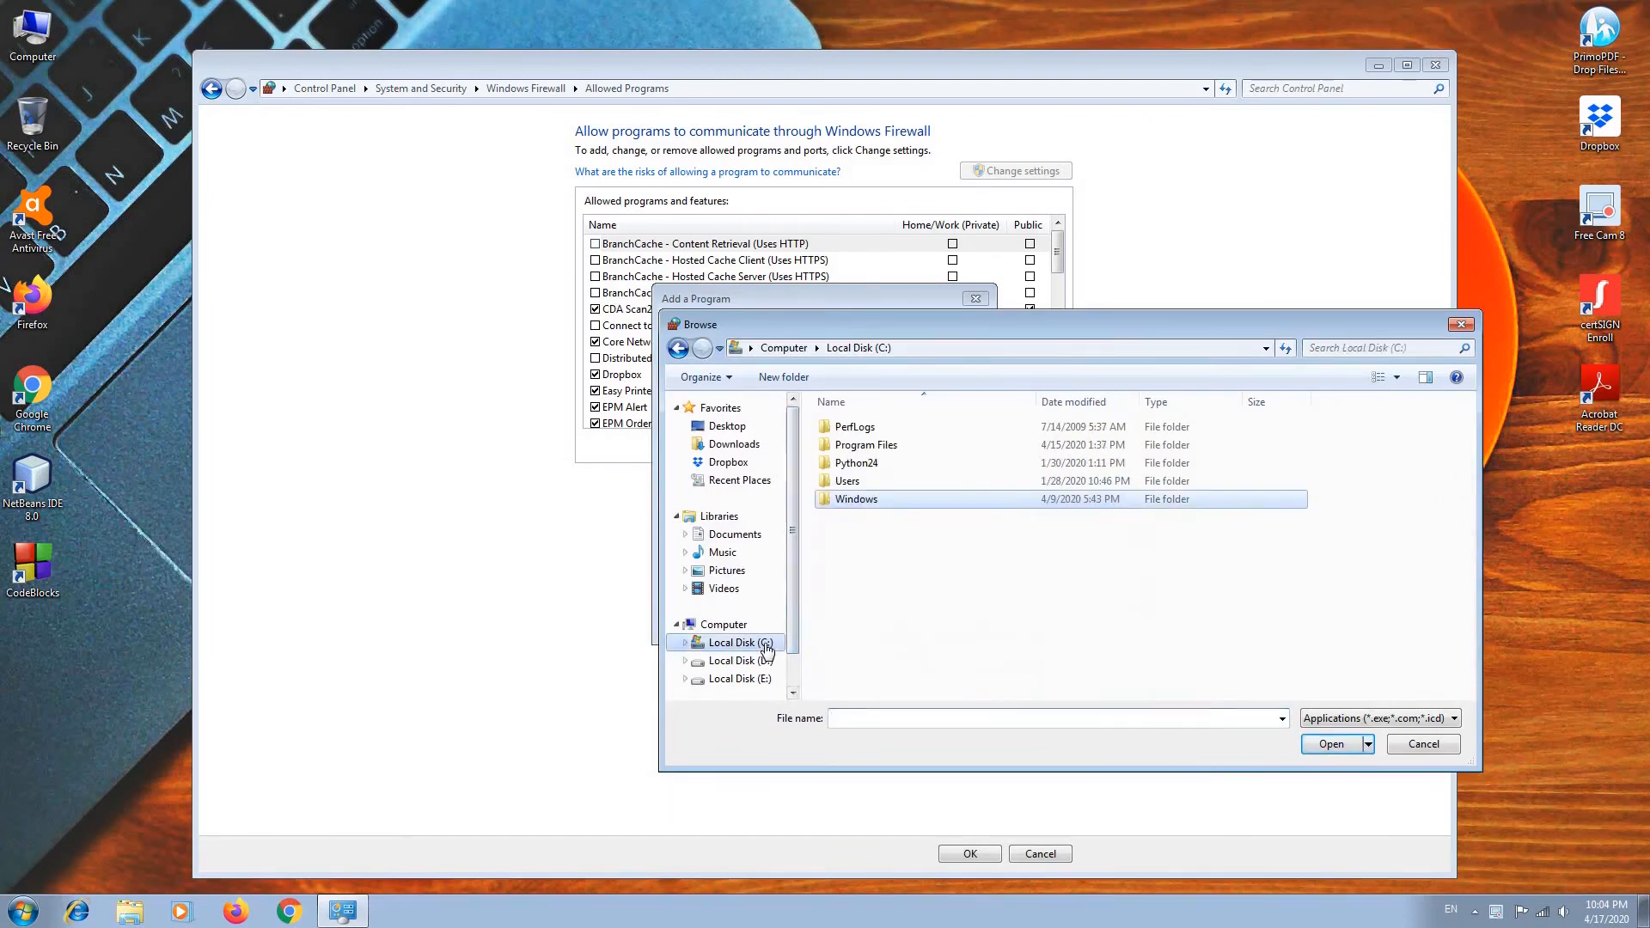
double_click(868, 446)
scroll(885, 451, down, 4)
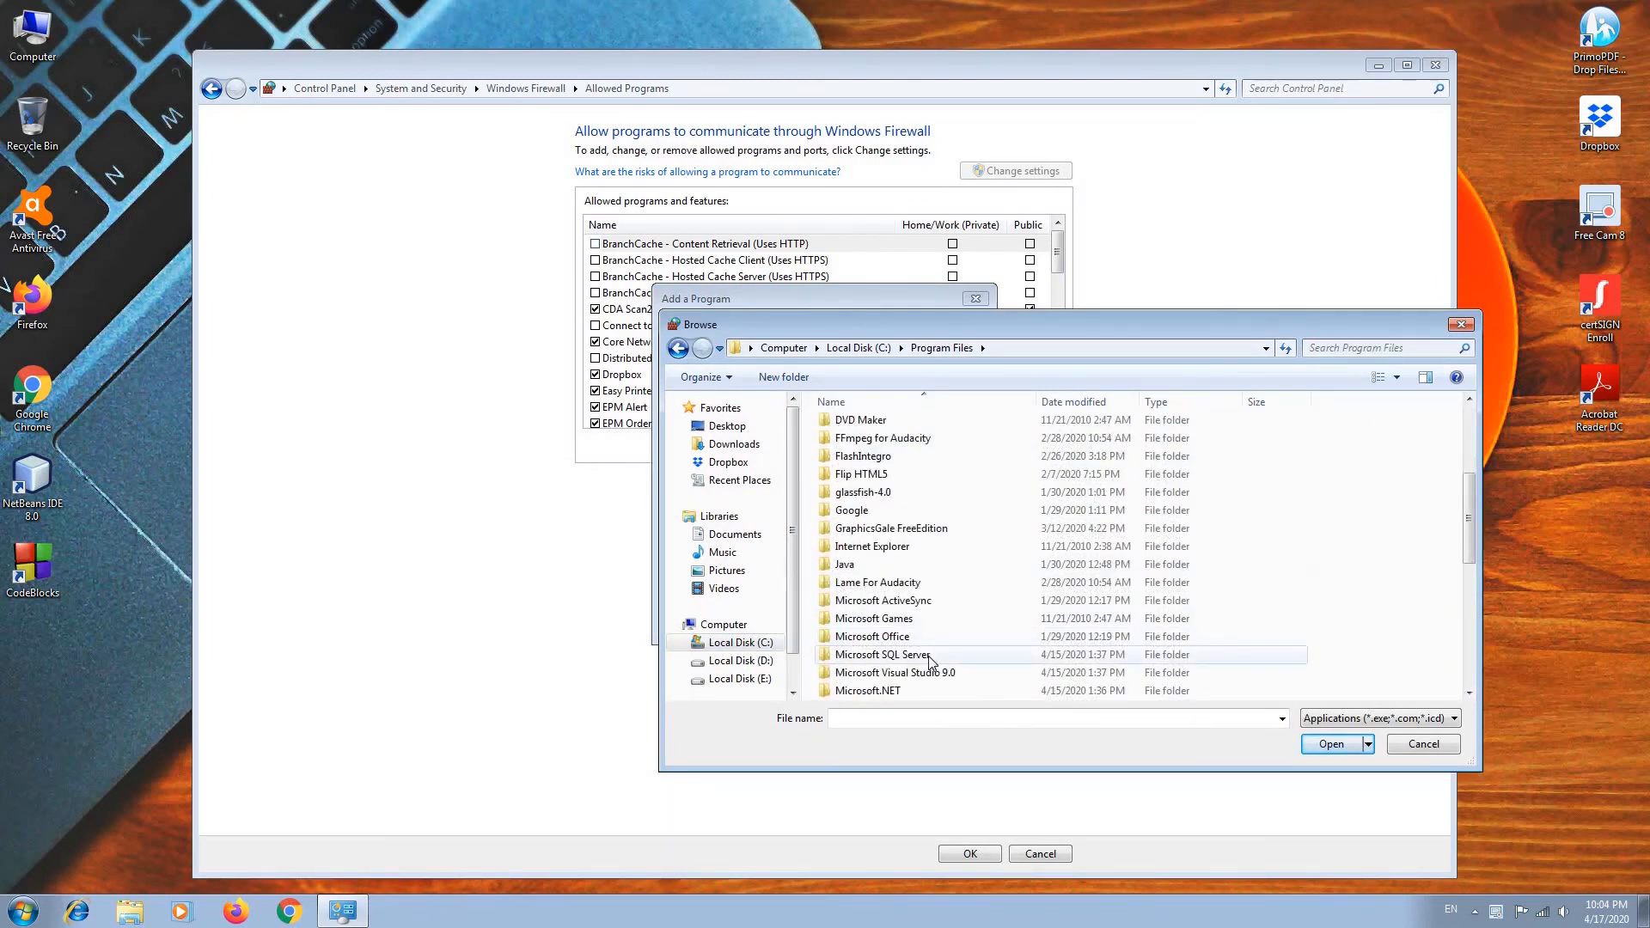
double_click(930, 657)
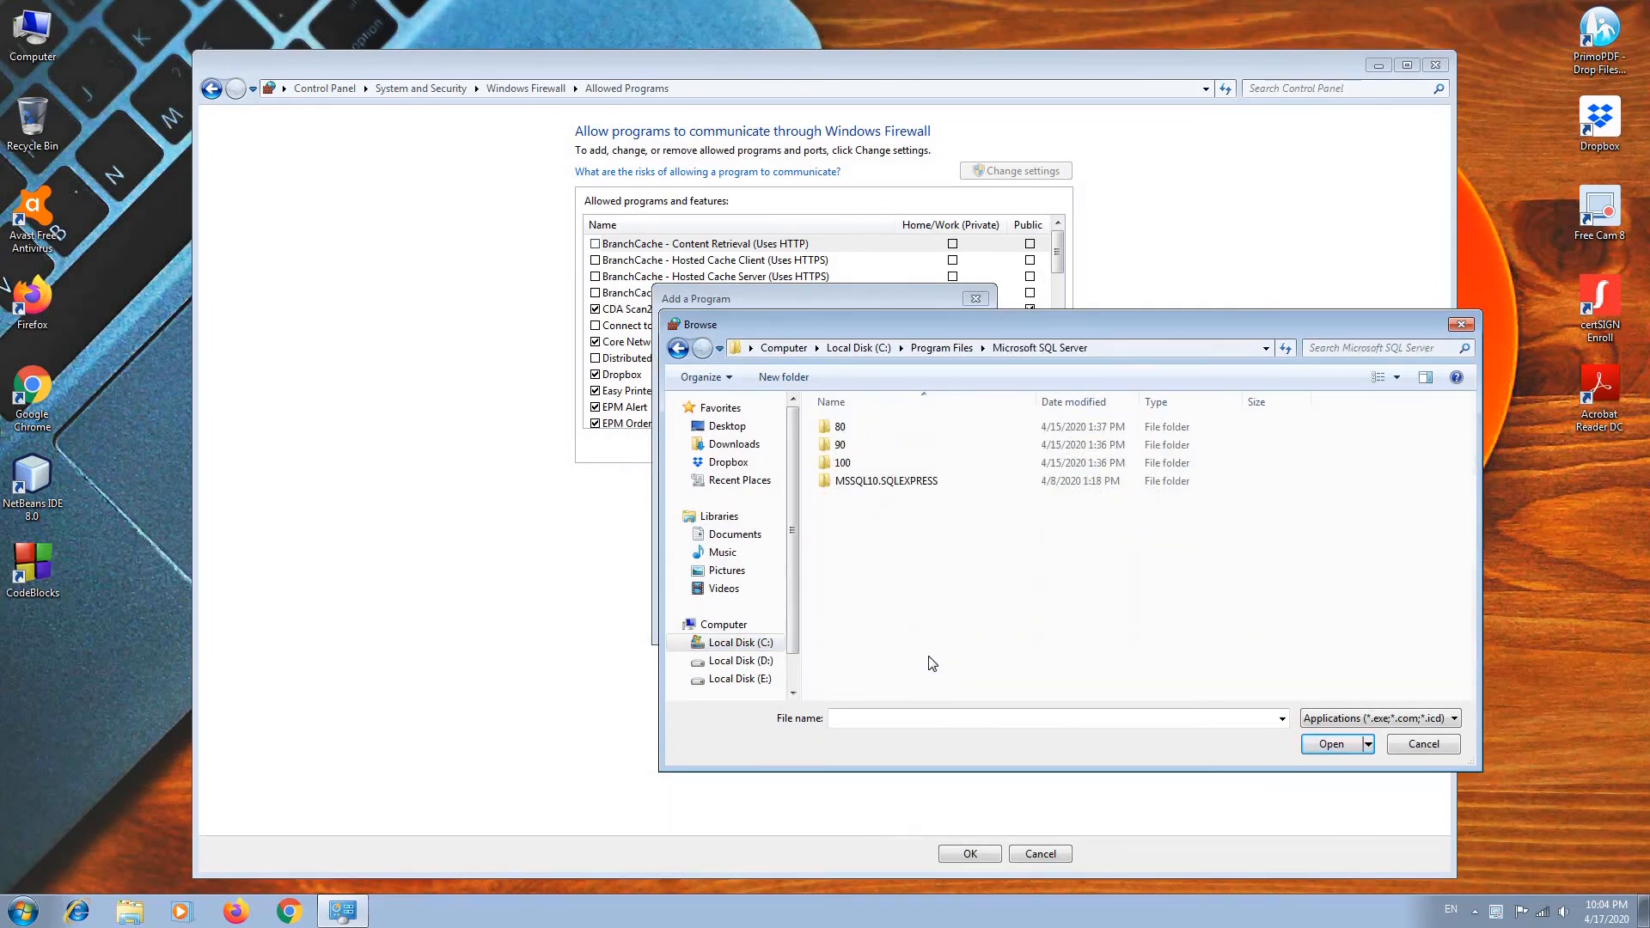
double_click(946, 484)
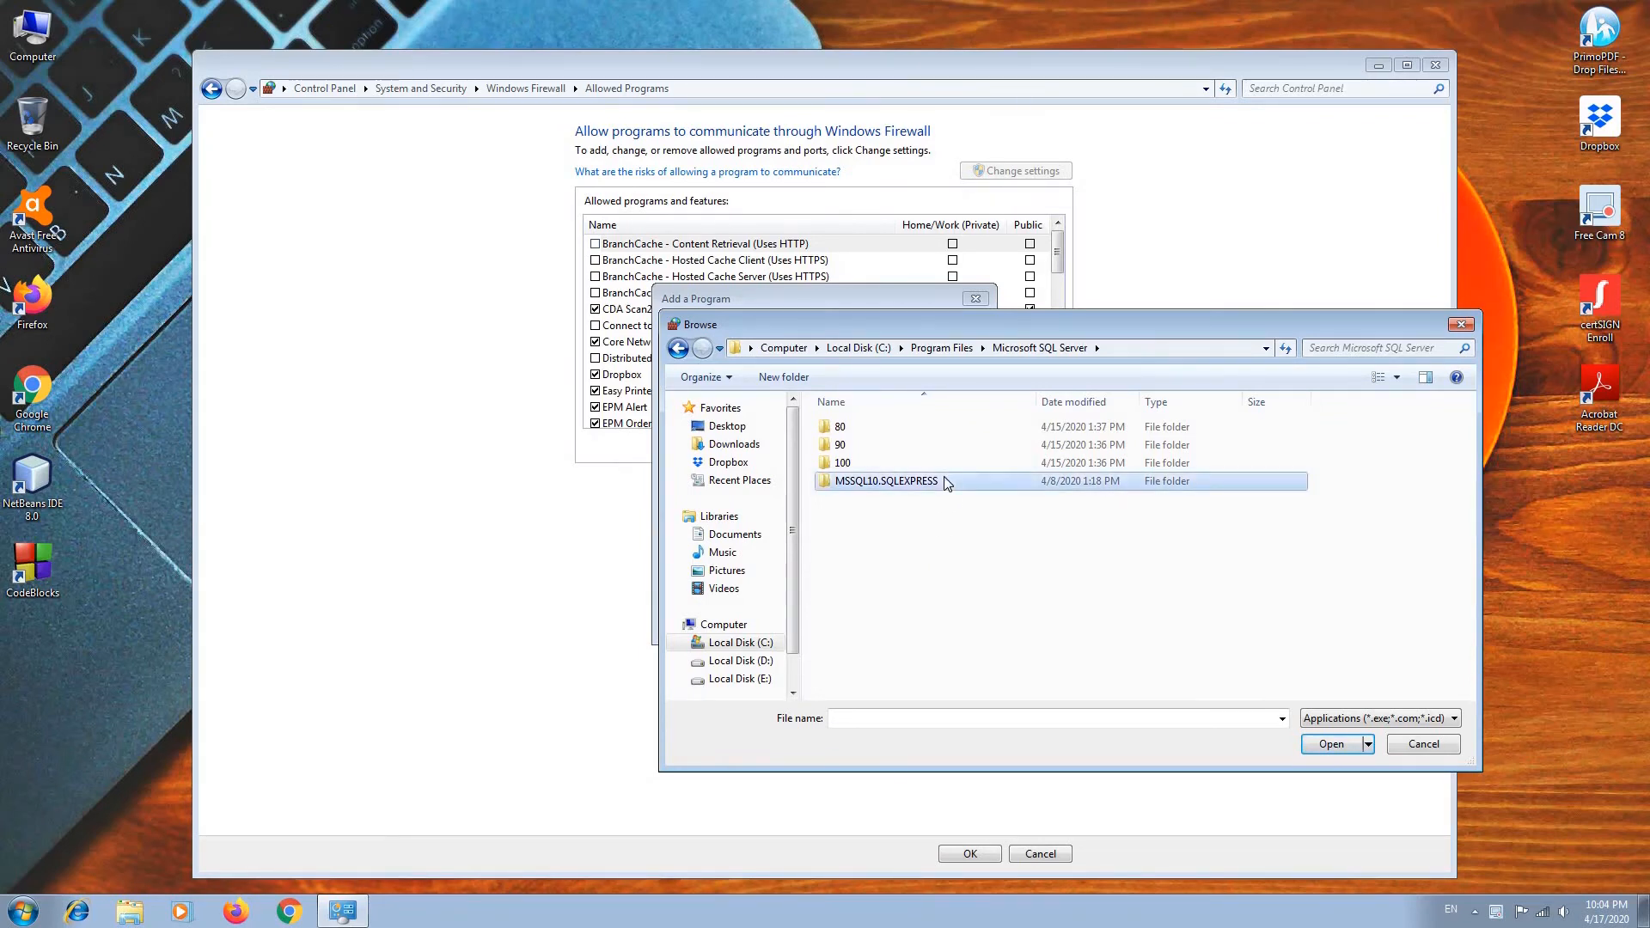
double_click(885, 435)
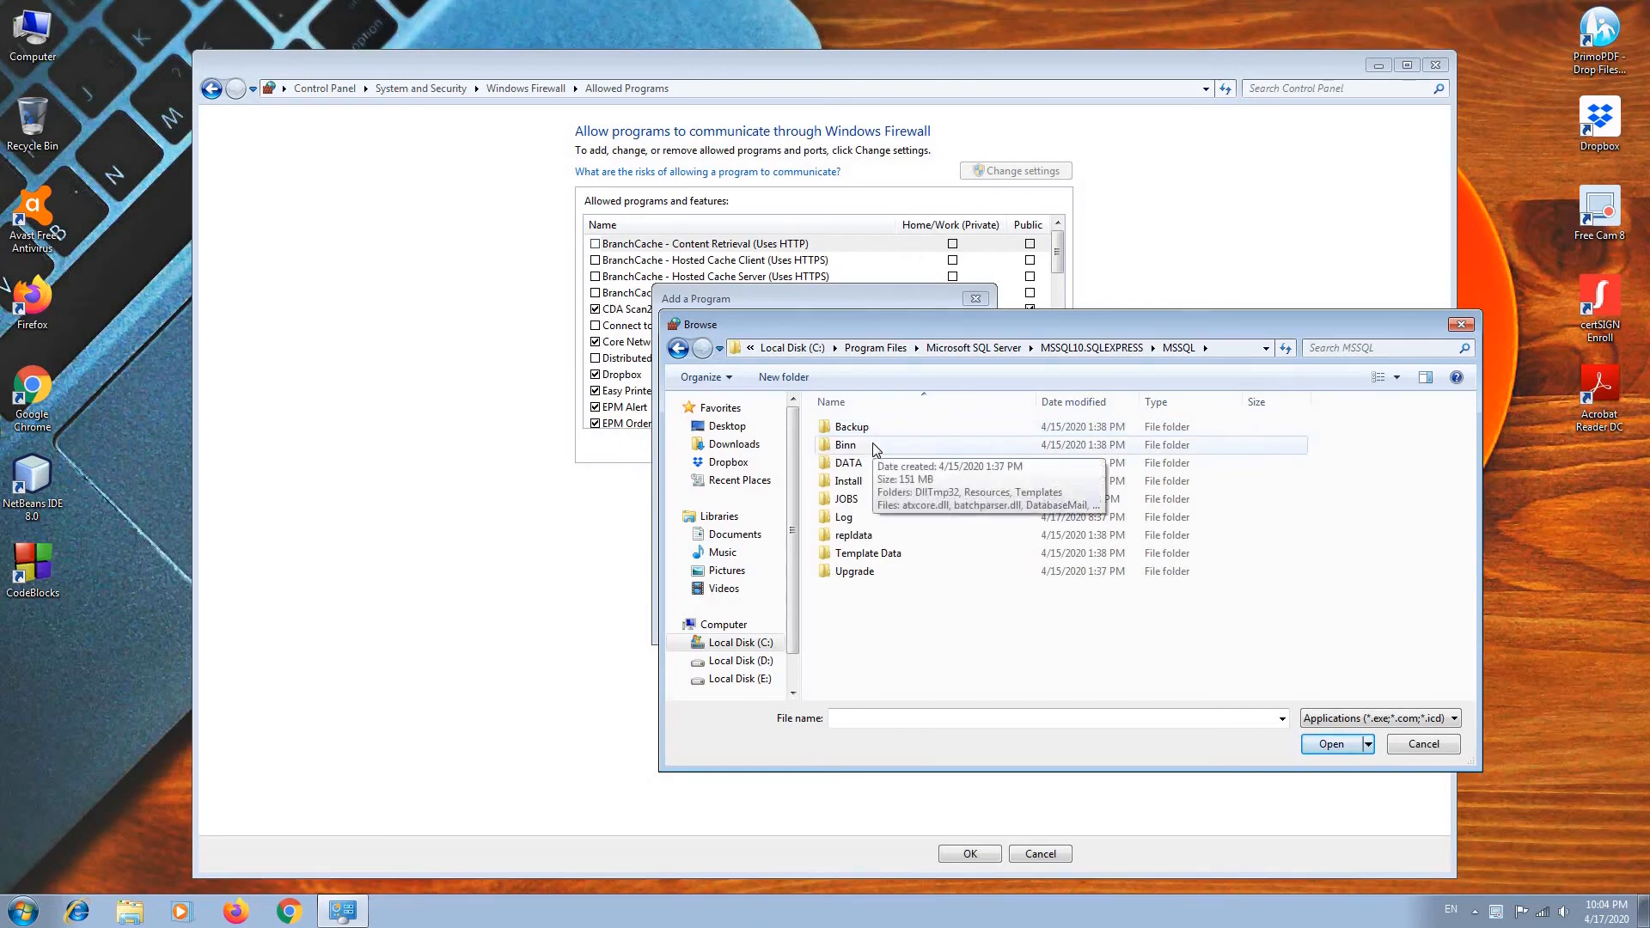
double_click(875, 450)
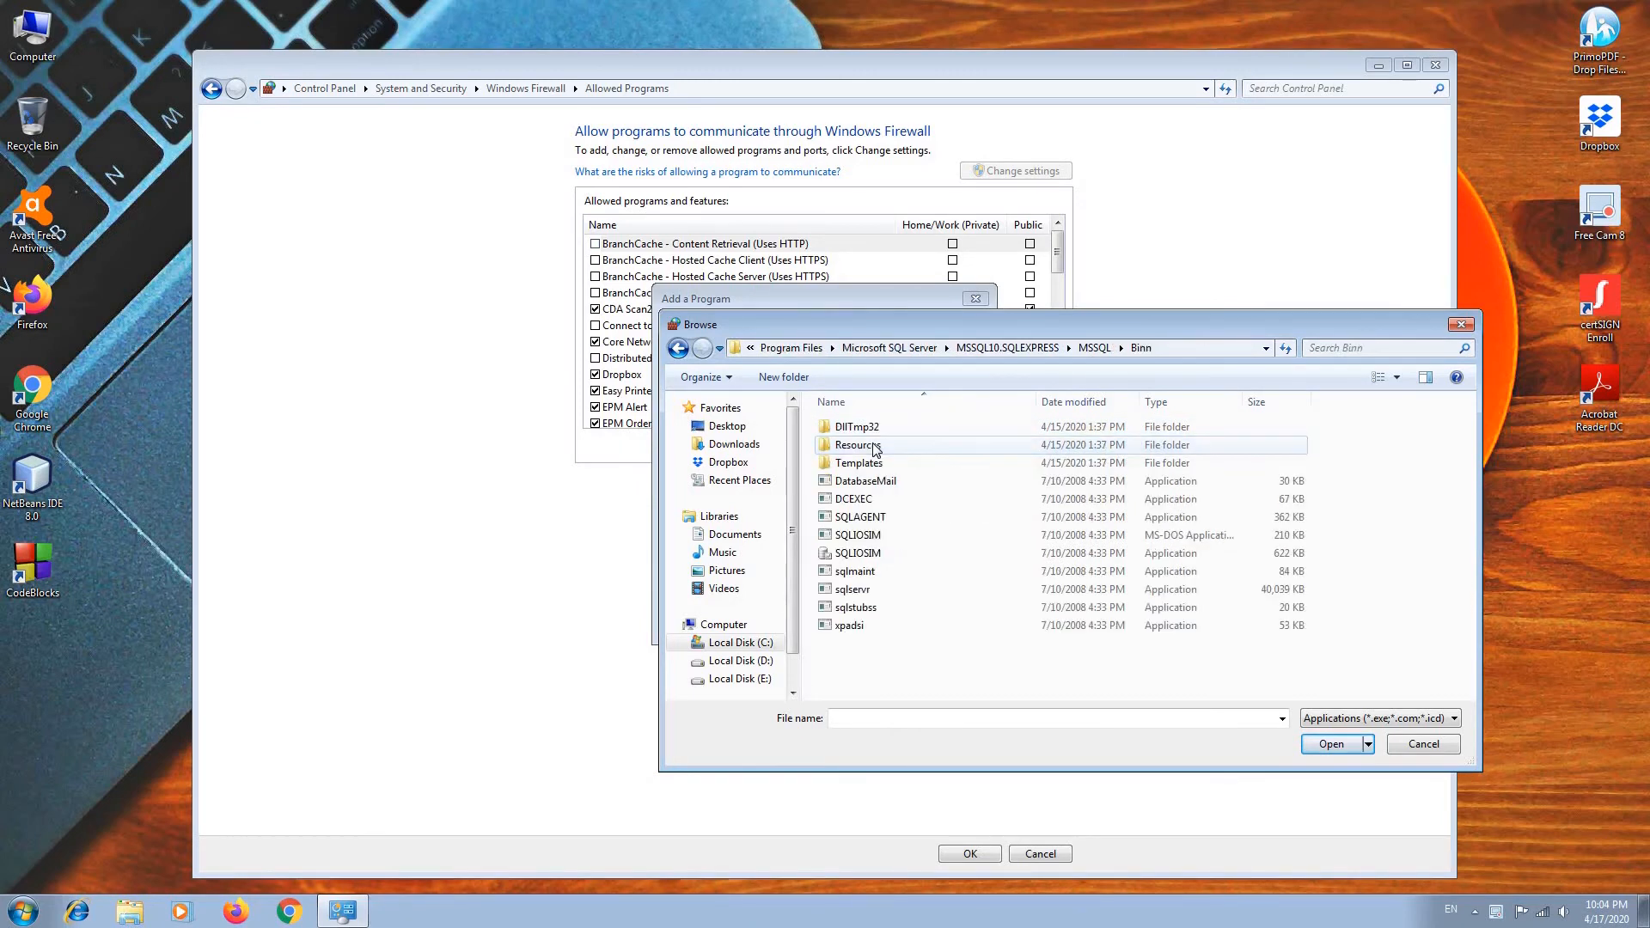
click(891, 593)
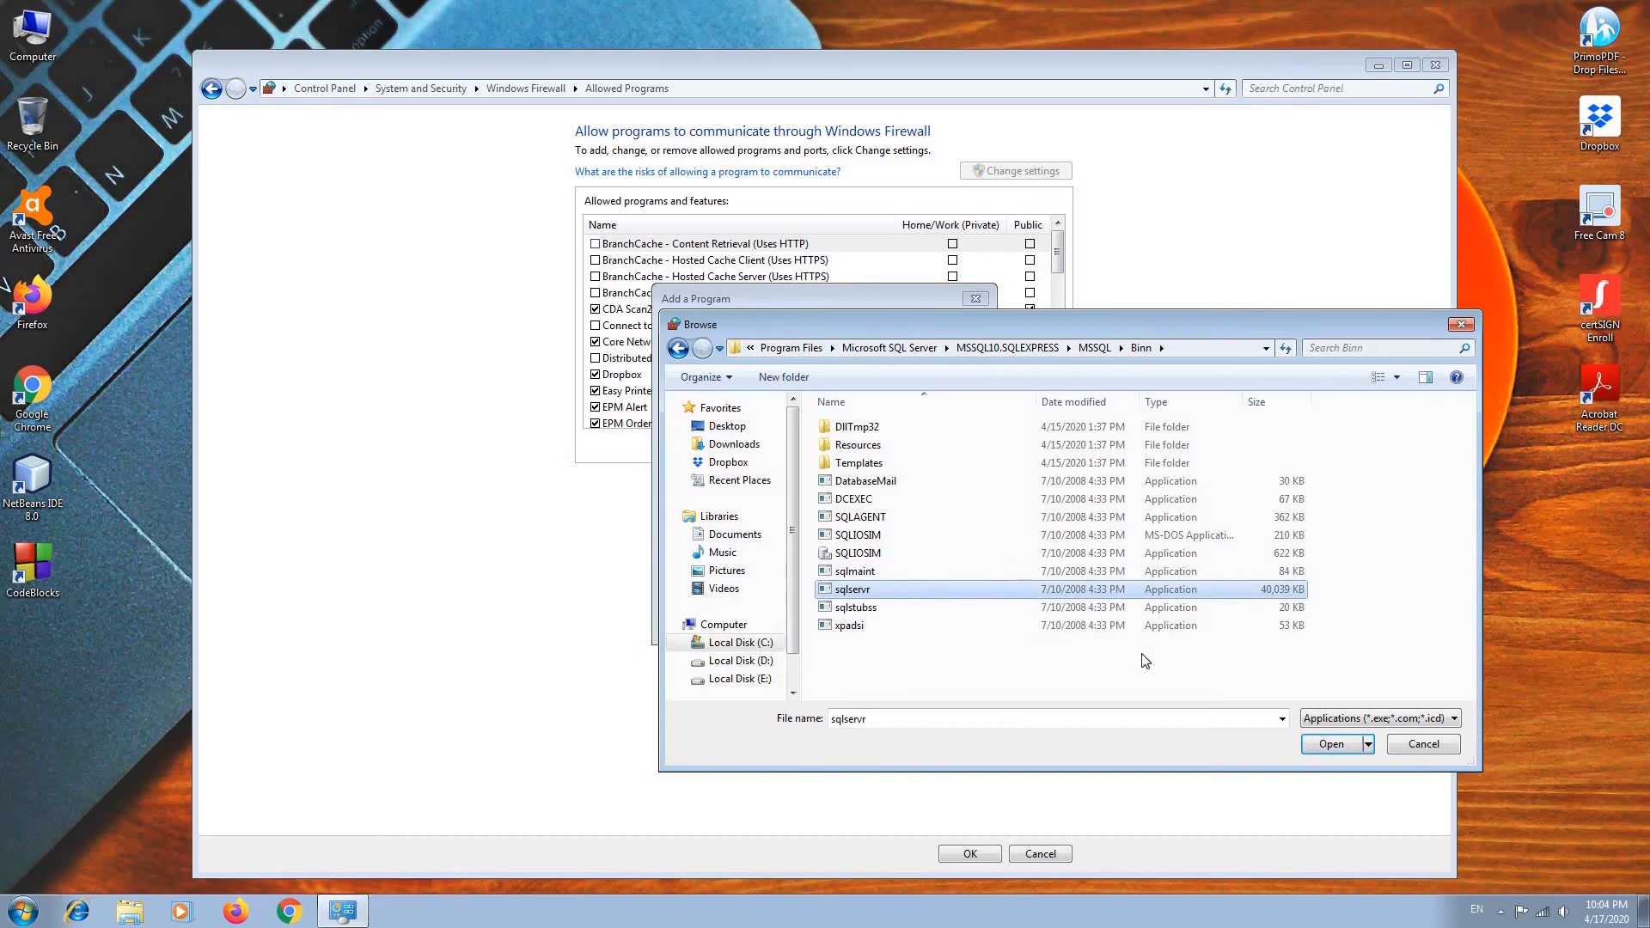
click(1328, 746)
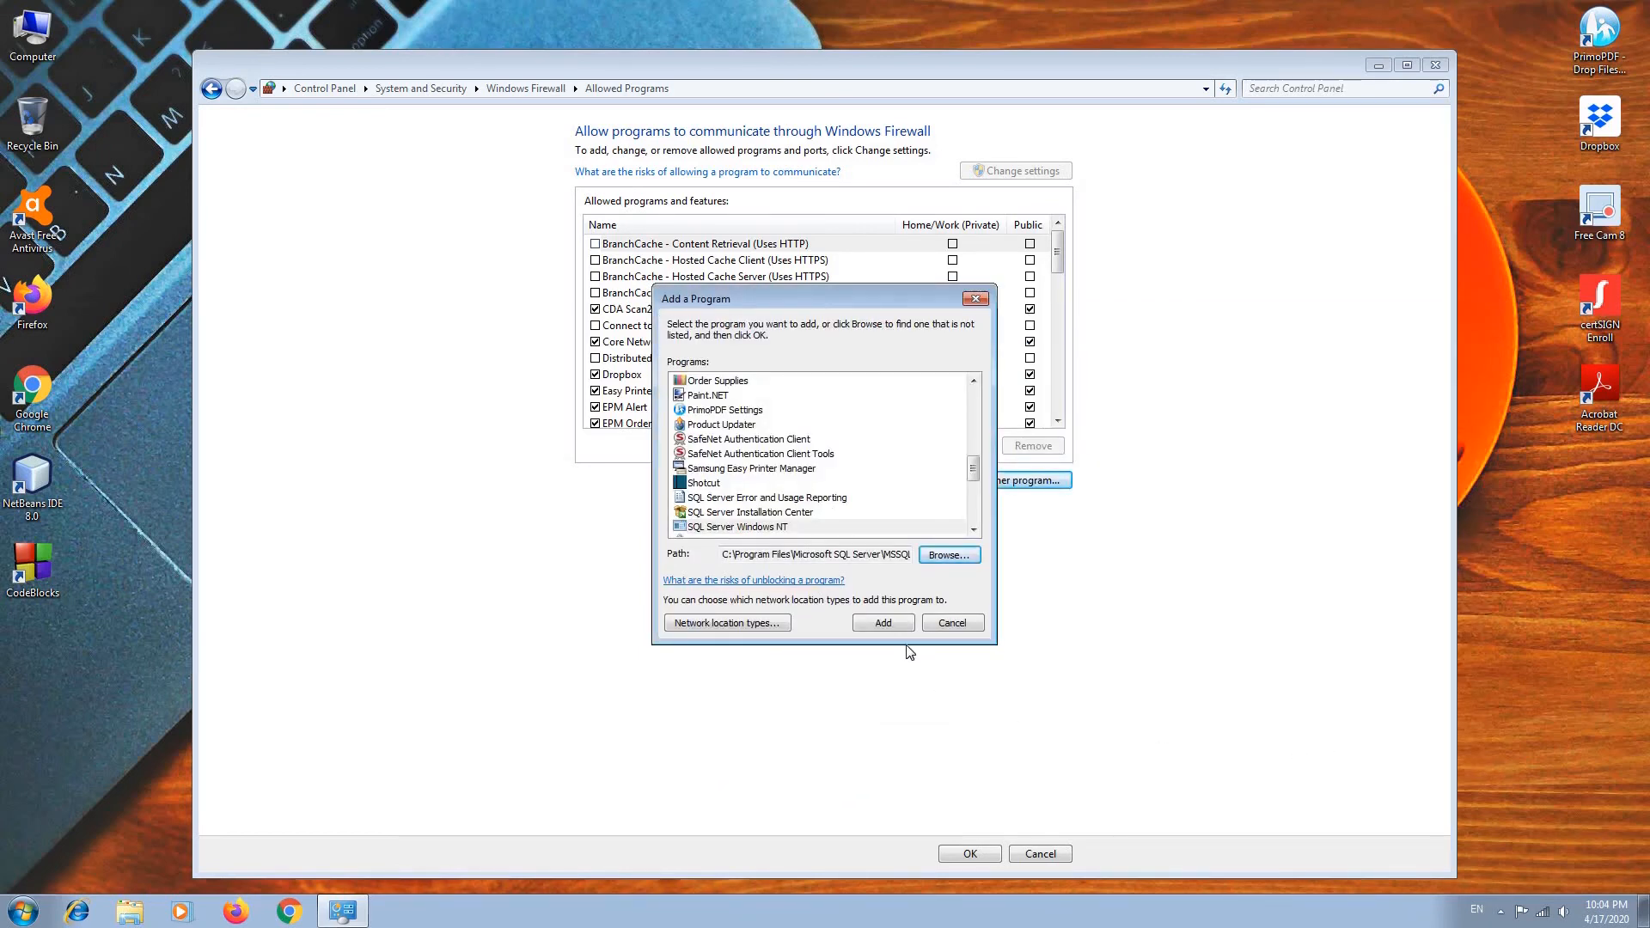
- Add SQL Server Windows NT to the firewall's allowed programs, save the list and close Windows Firewall
click(884, 623)
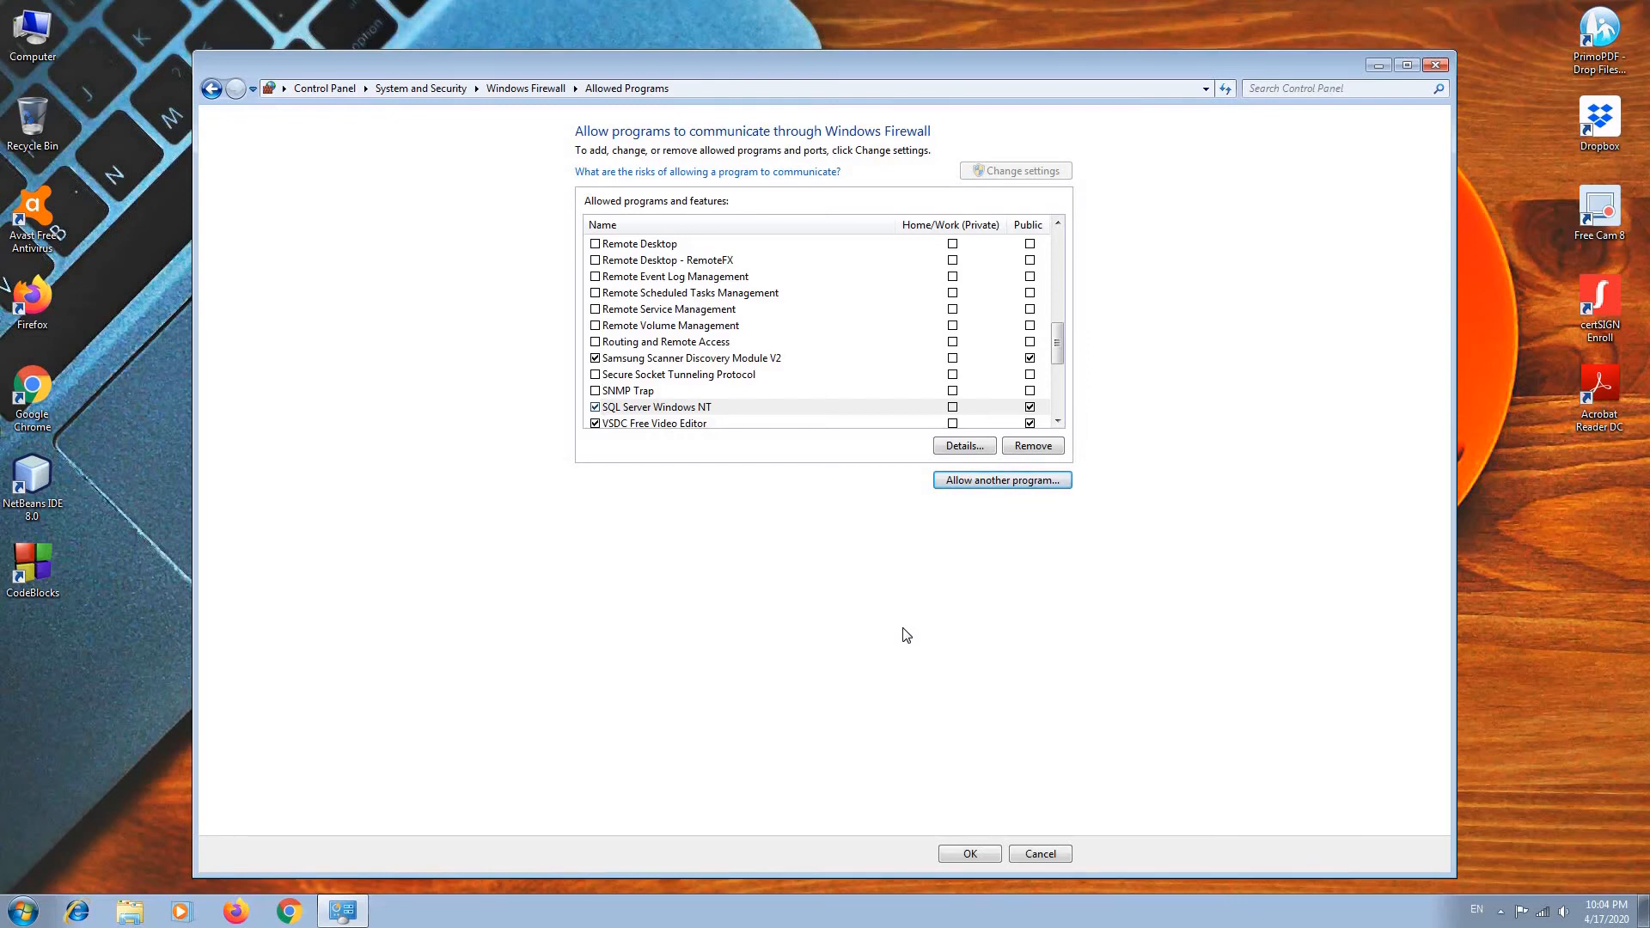
click(962, 856)
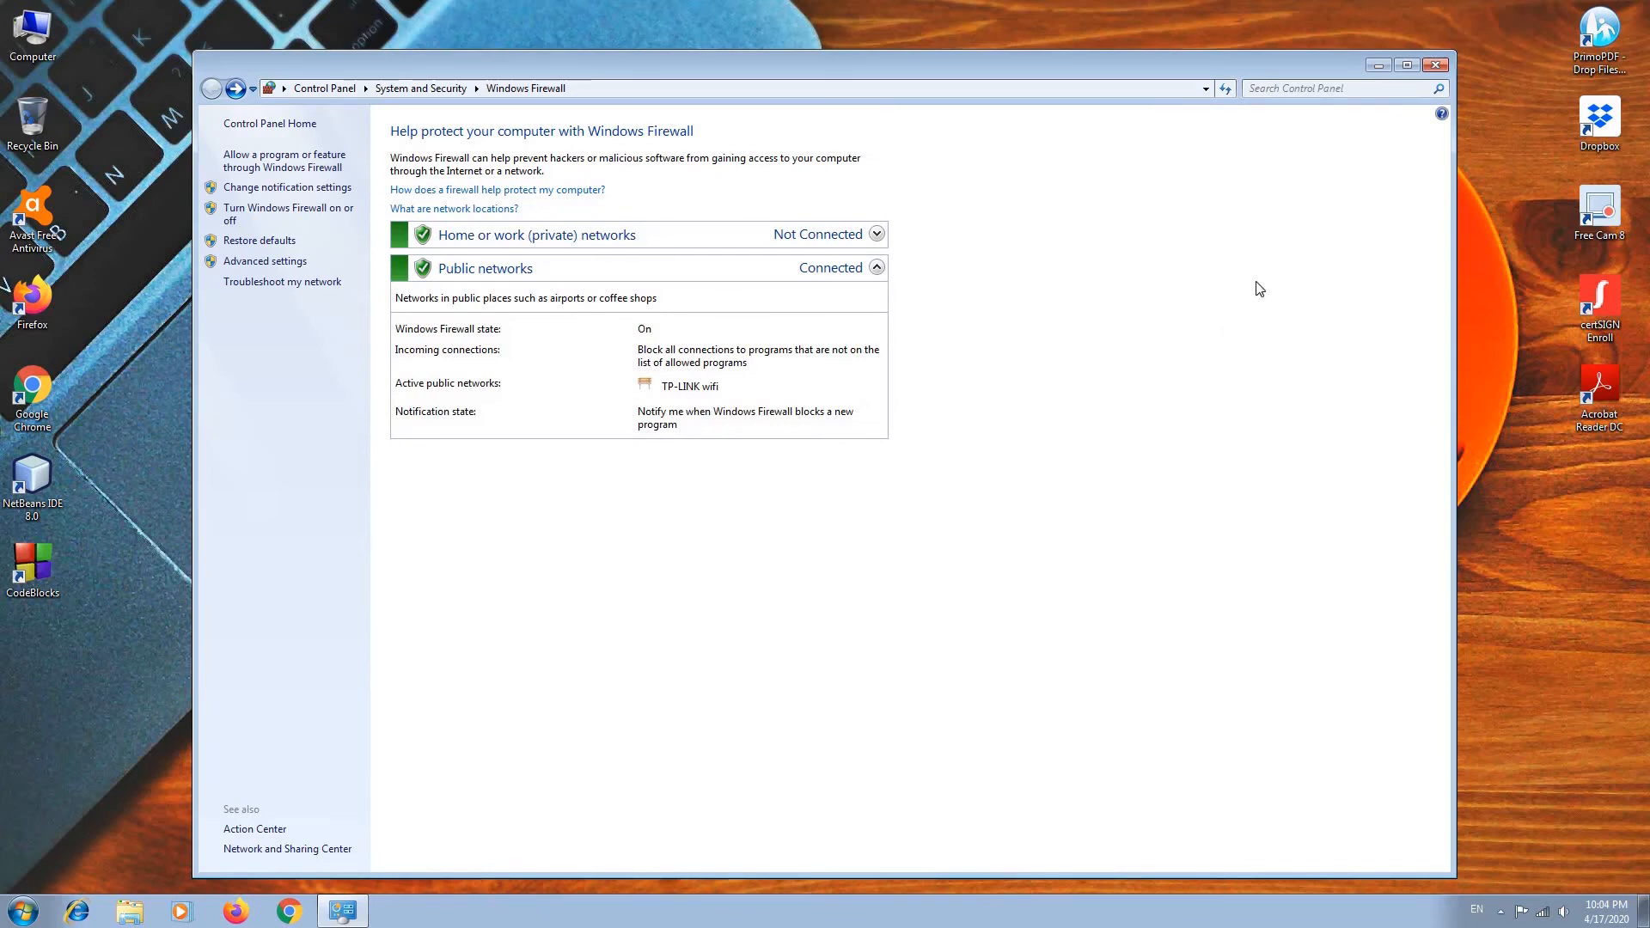
click(1434, 66)
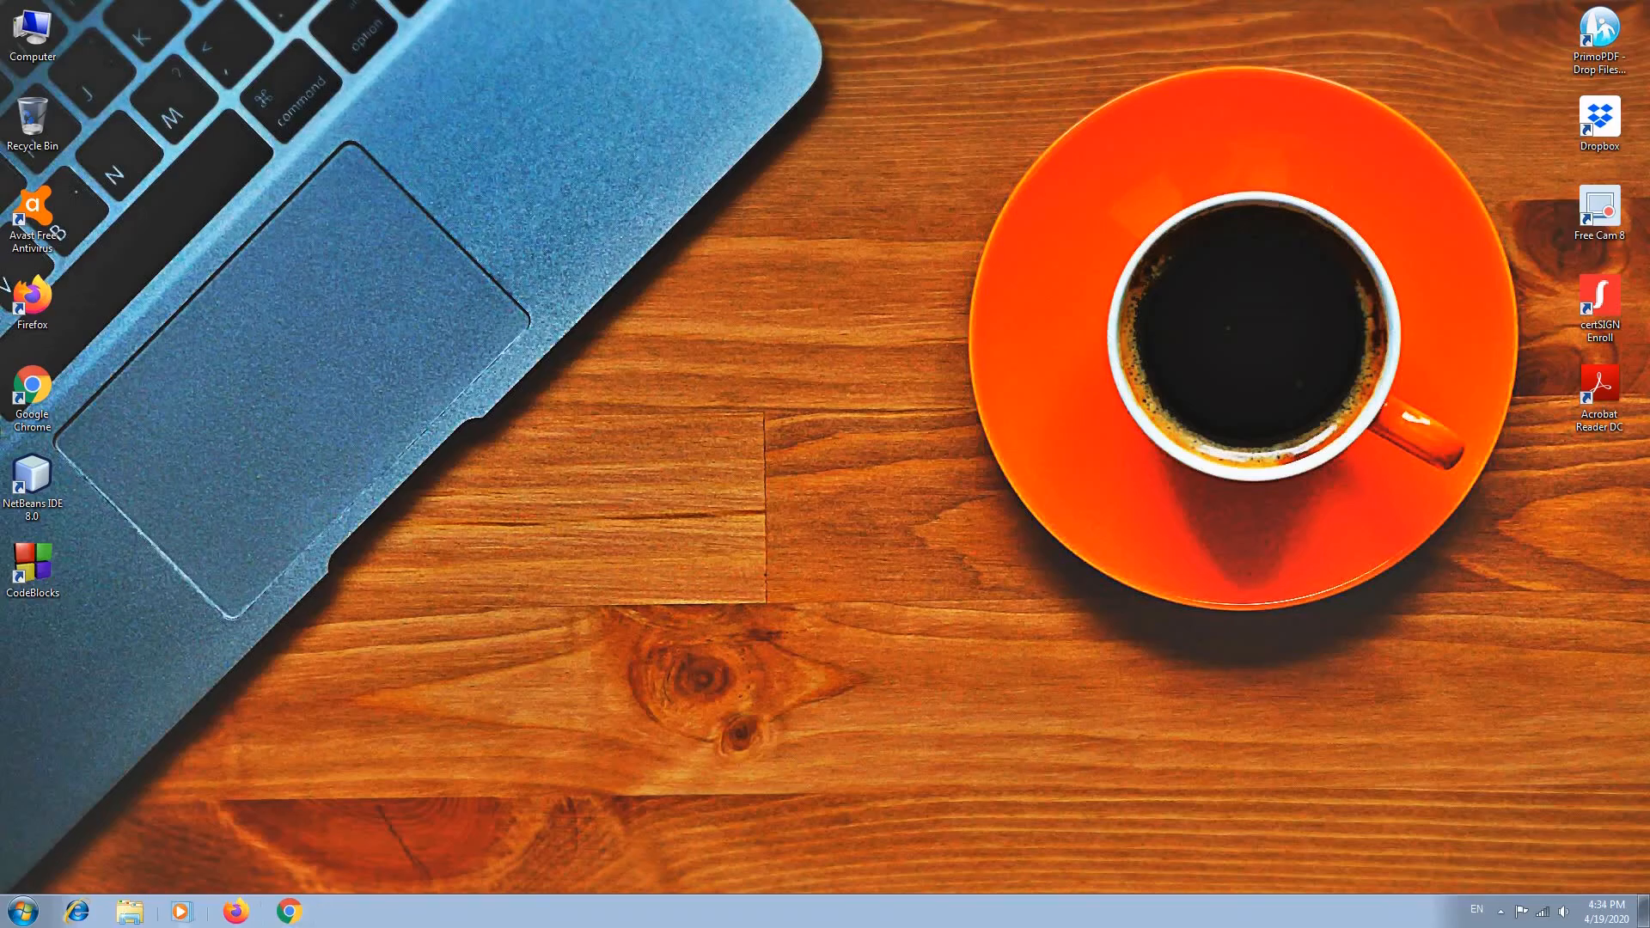
- Examine the Microsoft SQL Server 2008 program group and its Configuration Tools among the installed programs
click(23, 911)
click(75, 838)
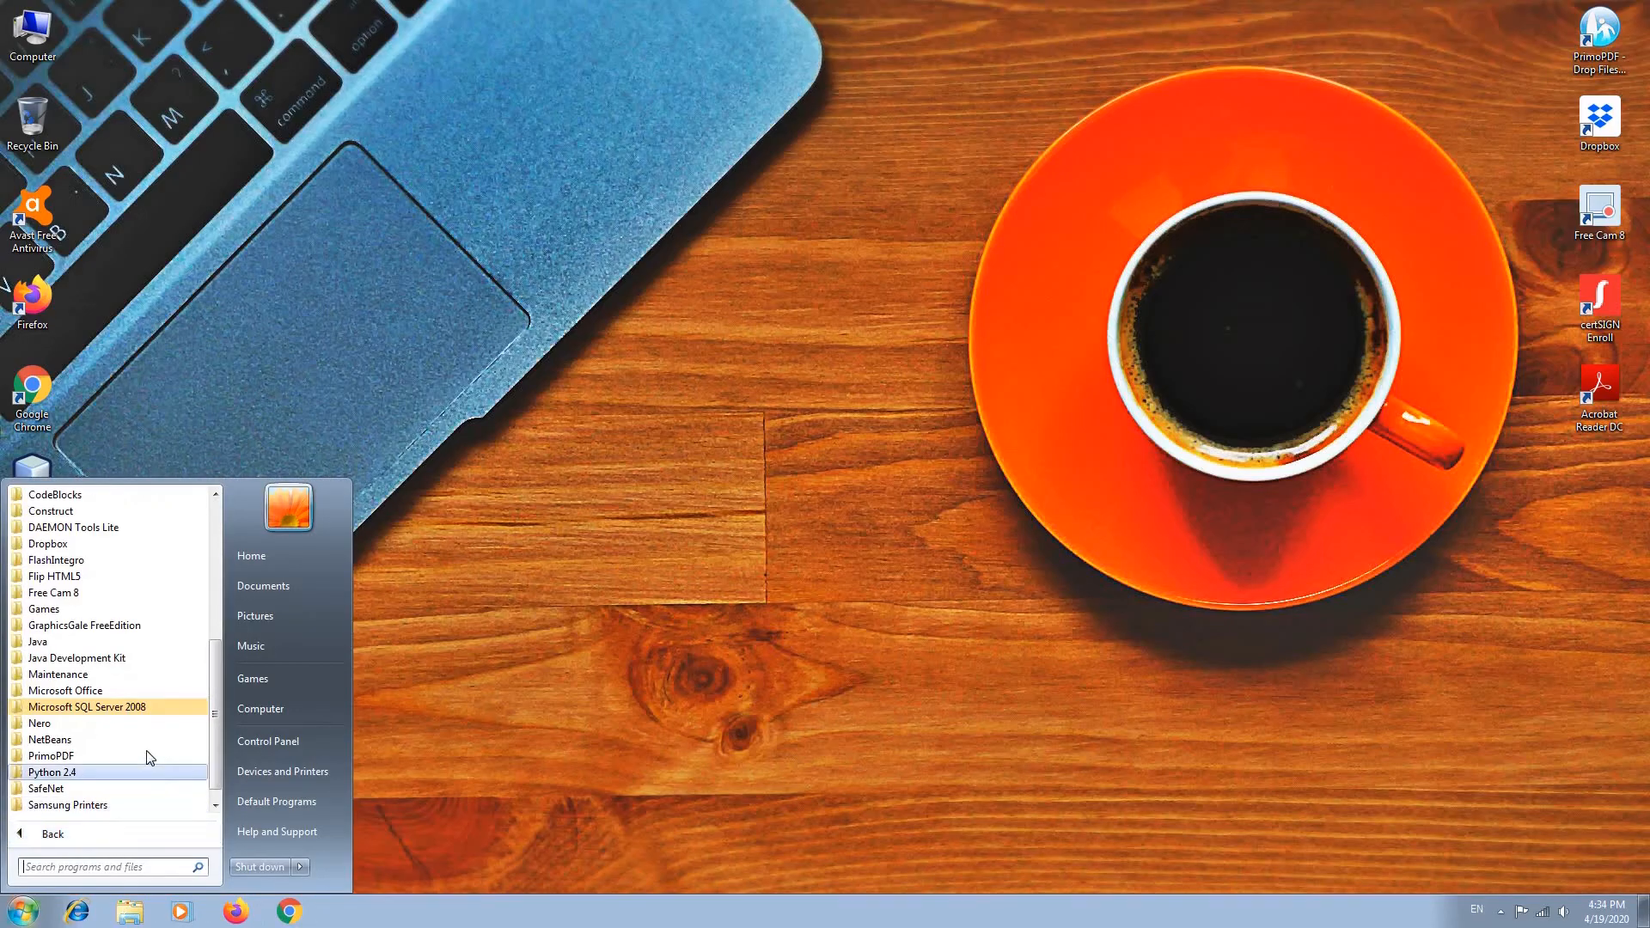
click(147, 707)
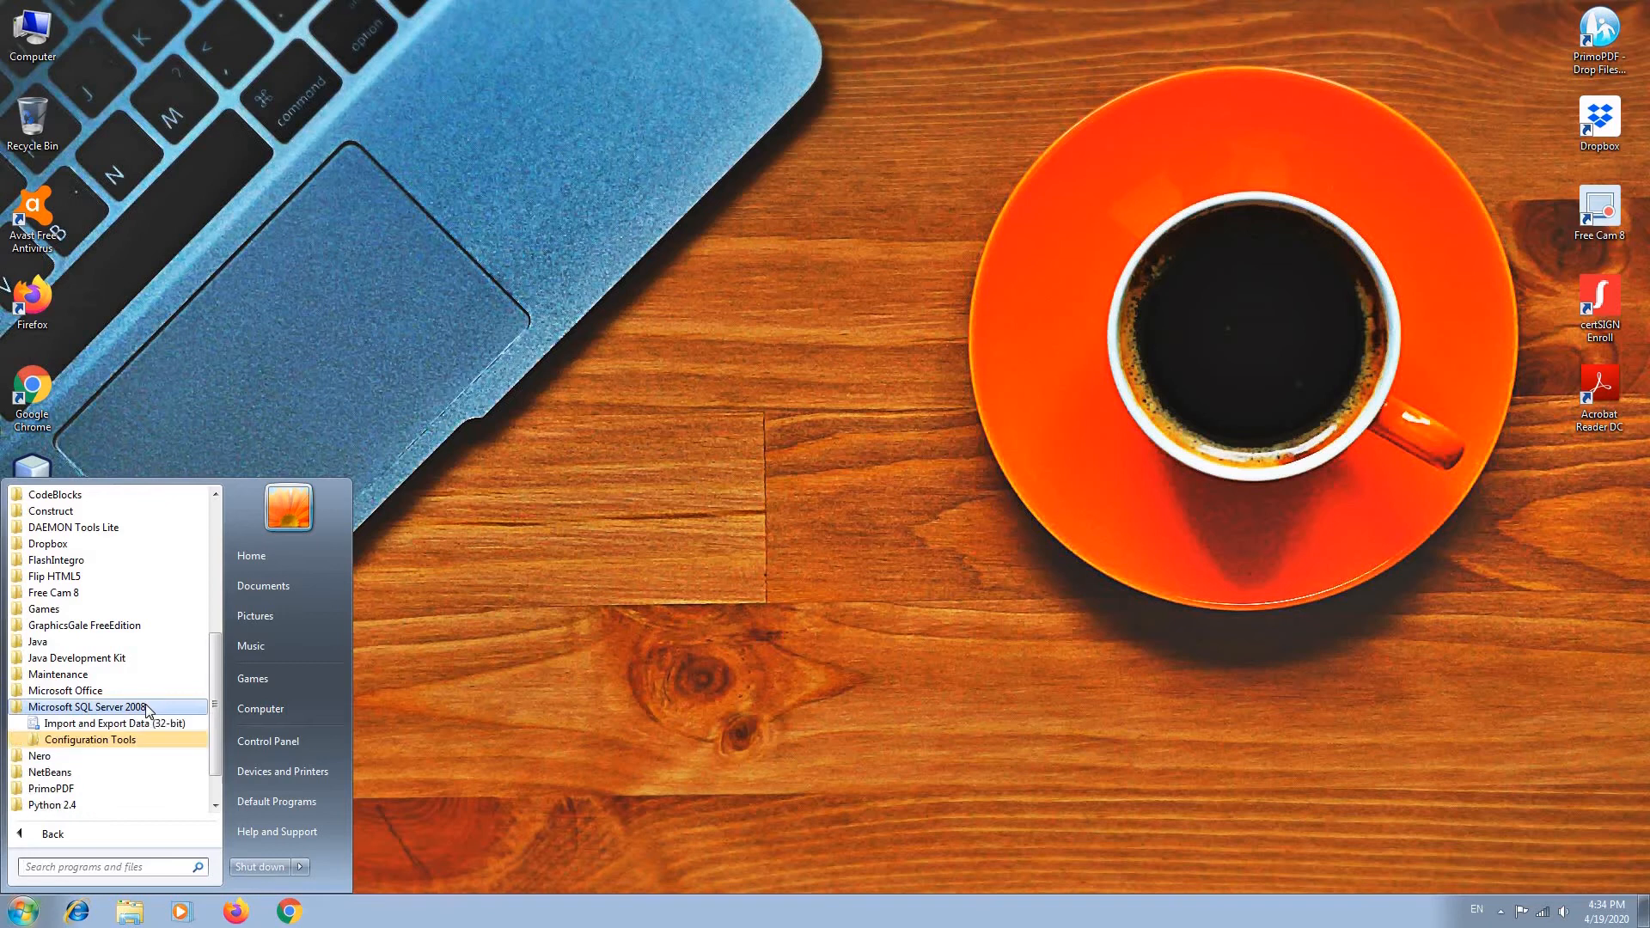
click(107, 740)
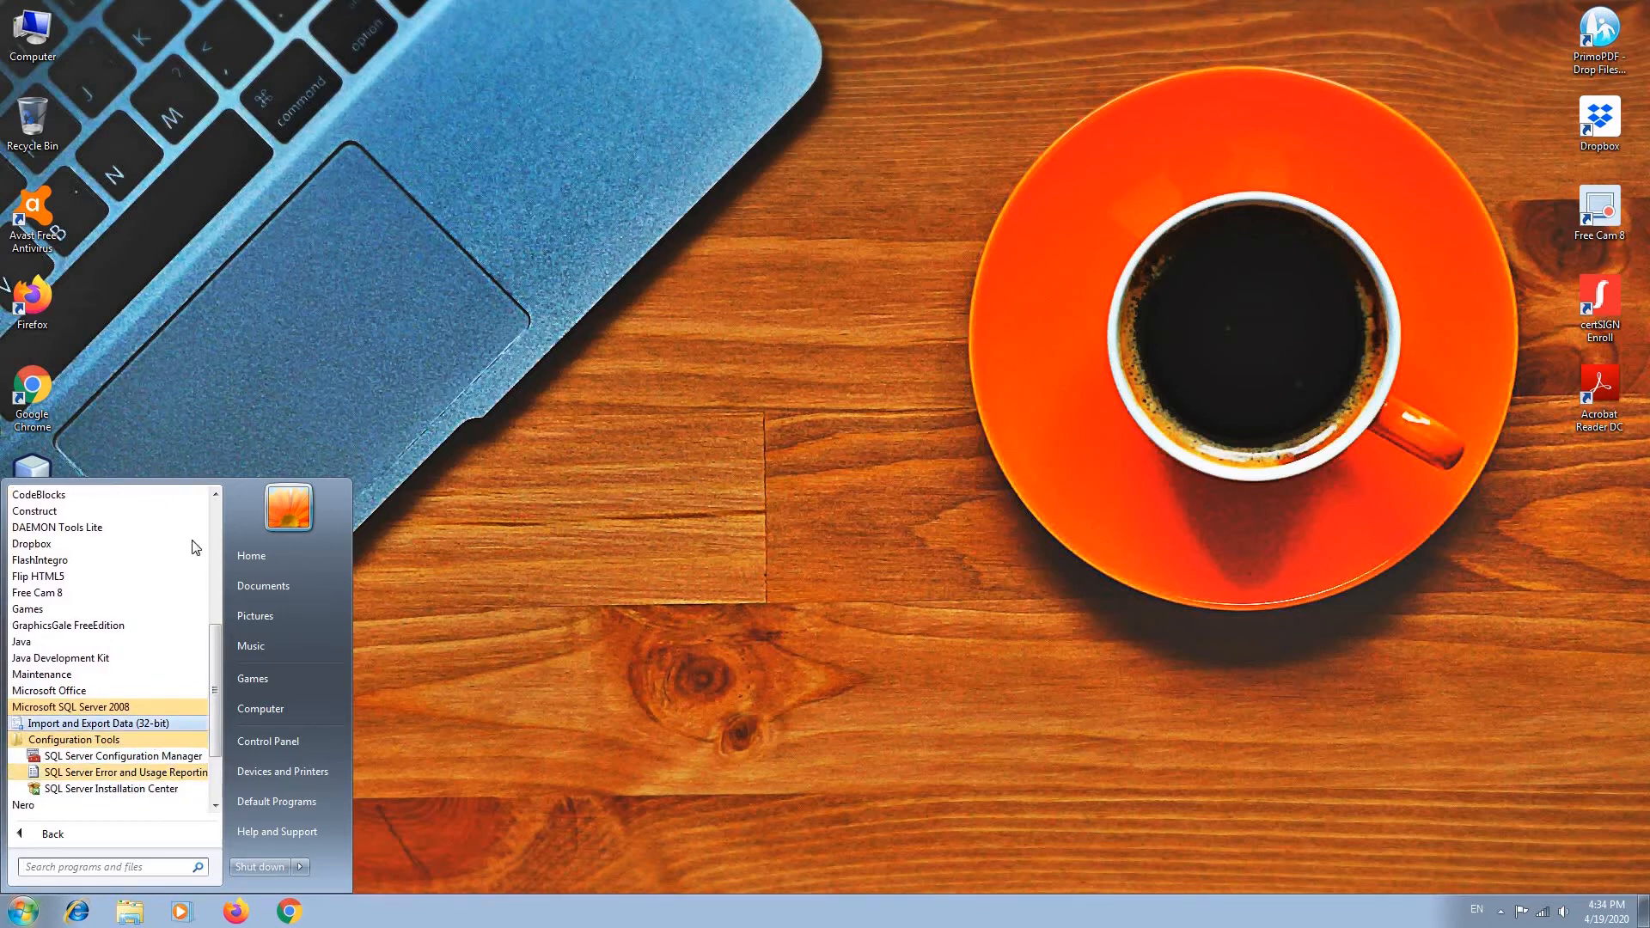
click(208, 437)
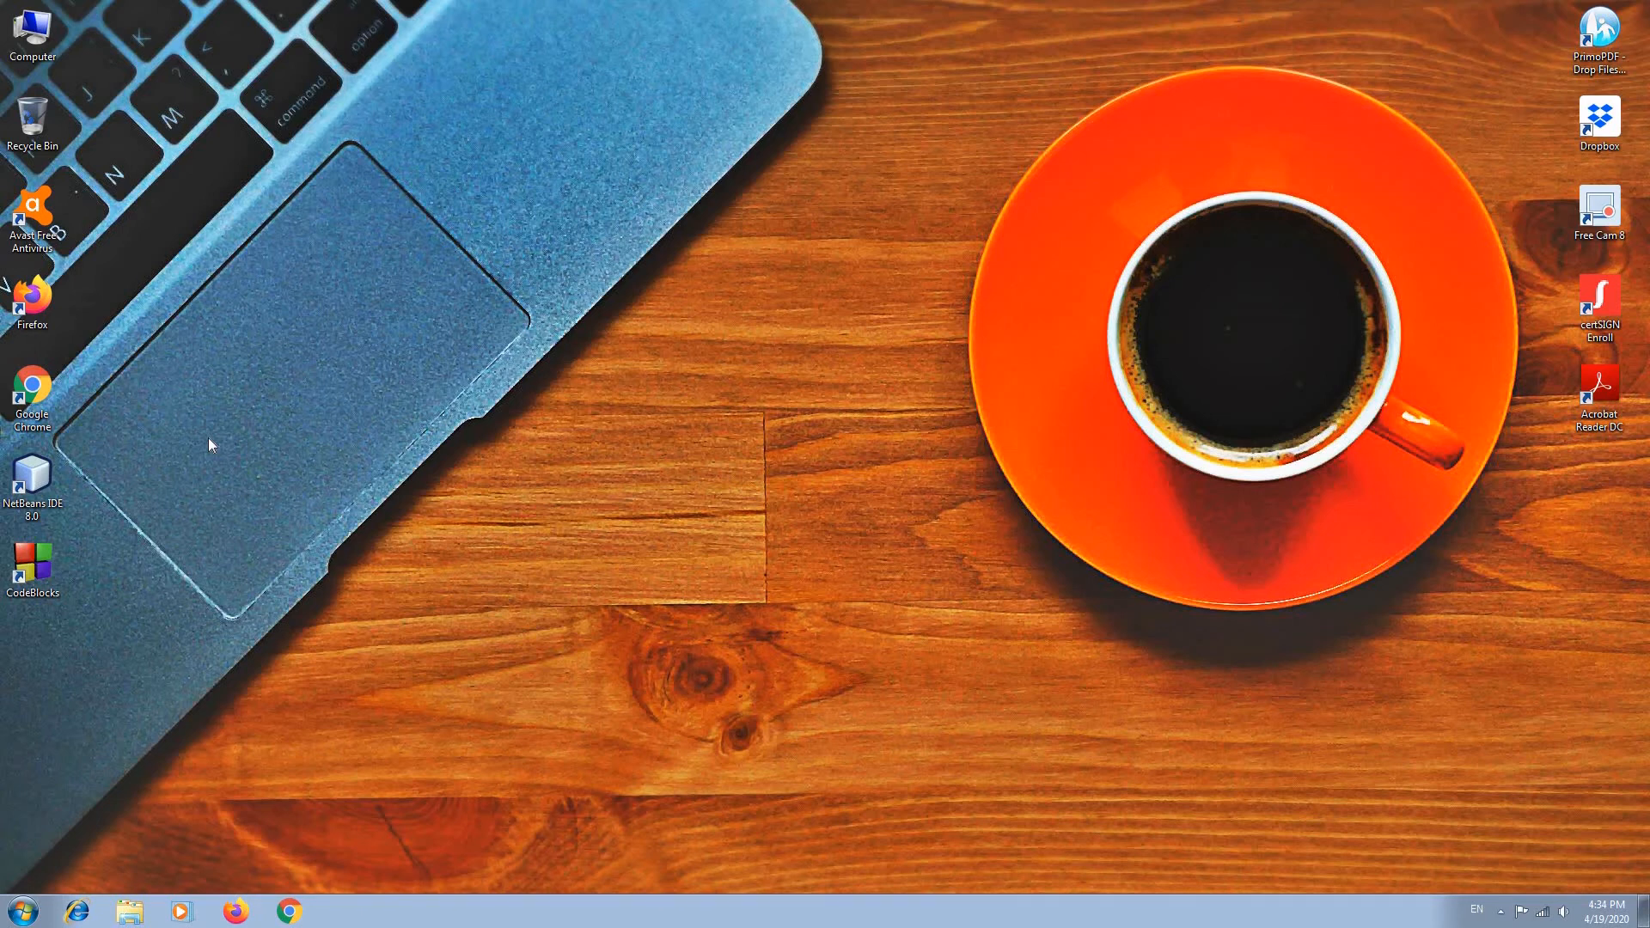
- Open a command prompt and connect to the local SQL Server instance with "SQLCmd.exe -S .\SQLExpress -E"
click(23, 912)
click(60, 869)
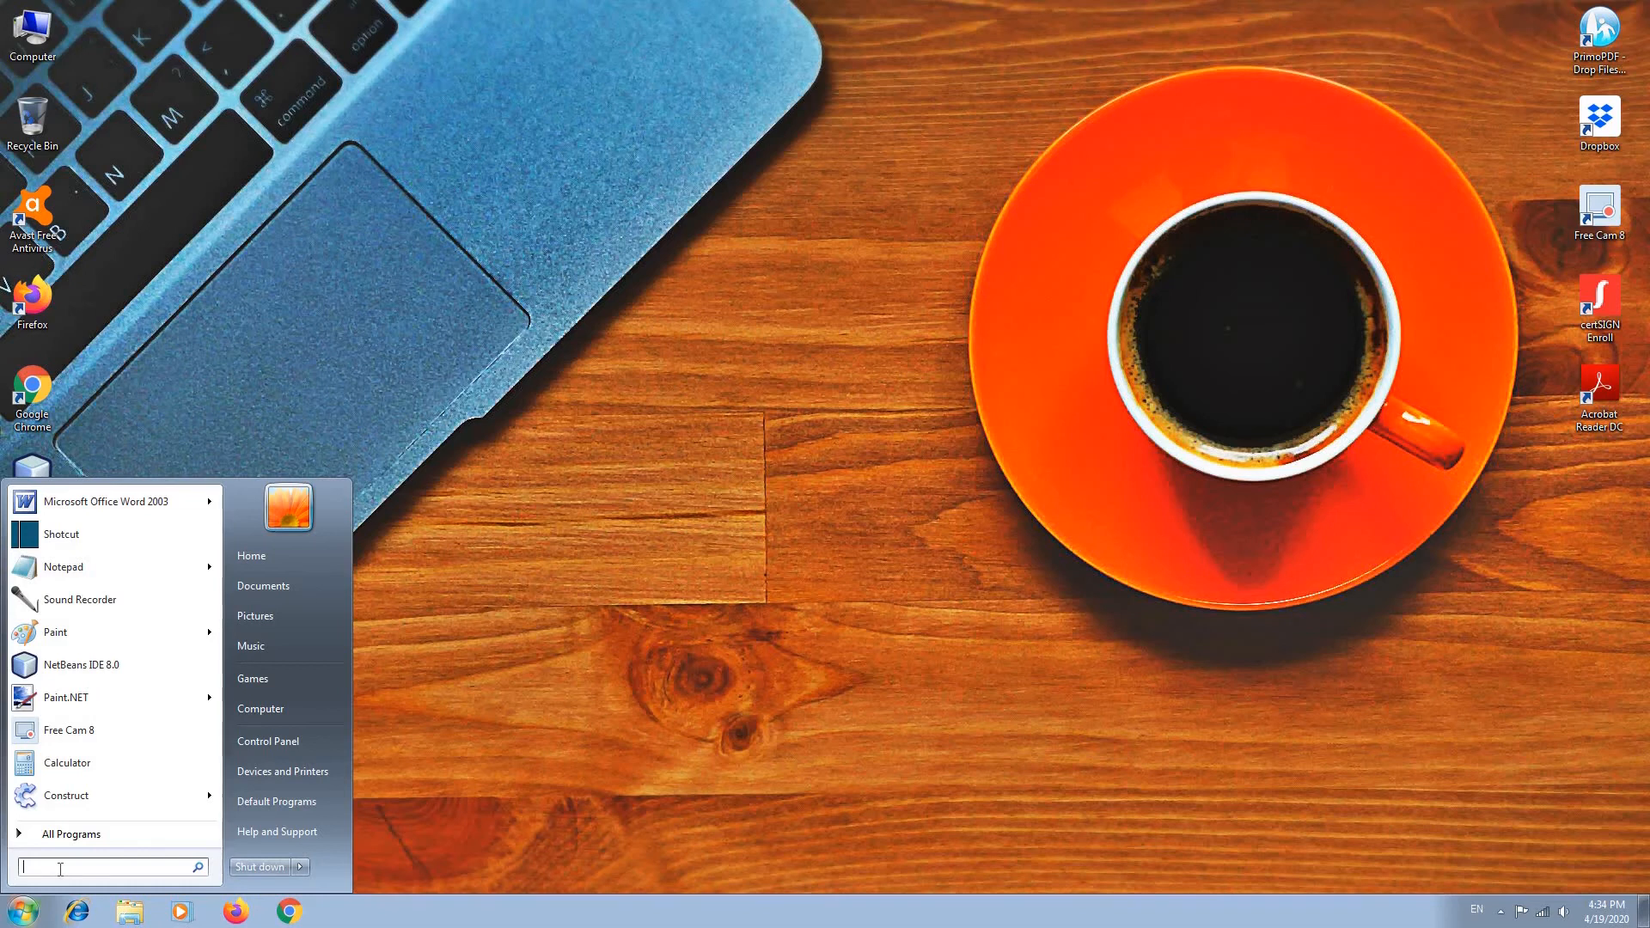
text(cmd)
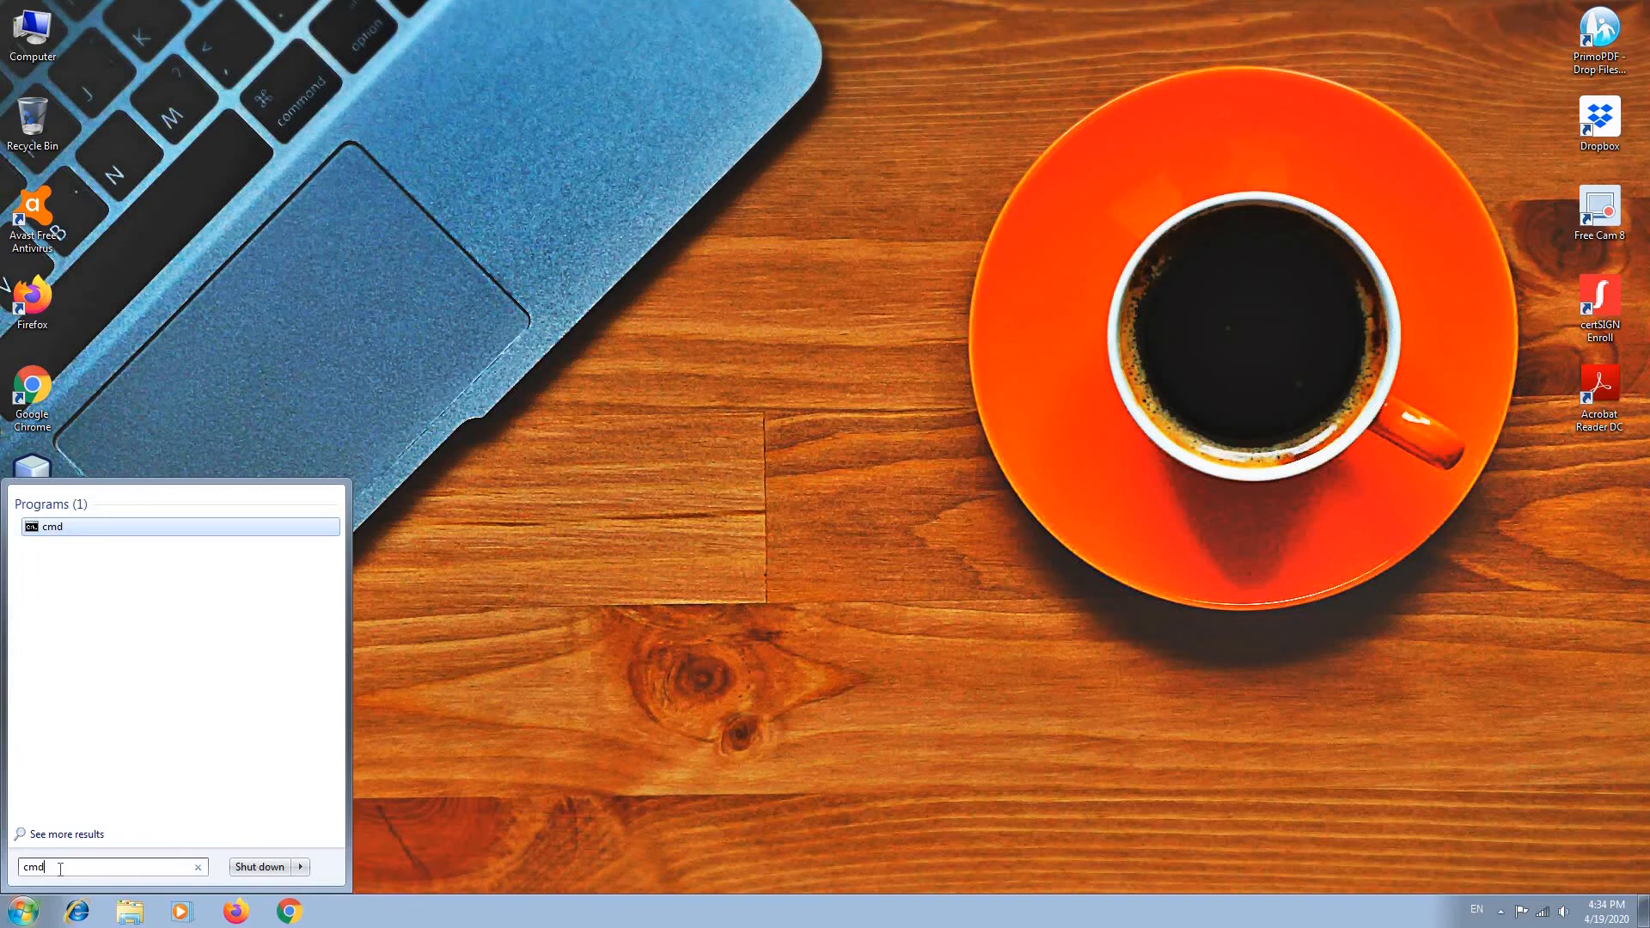
click(71, 528)
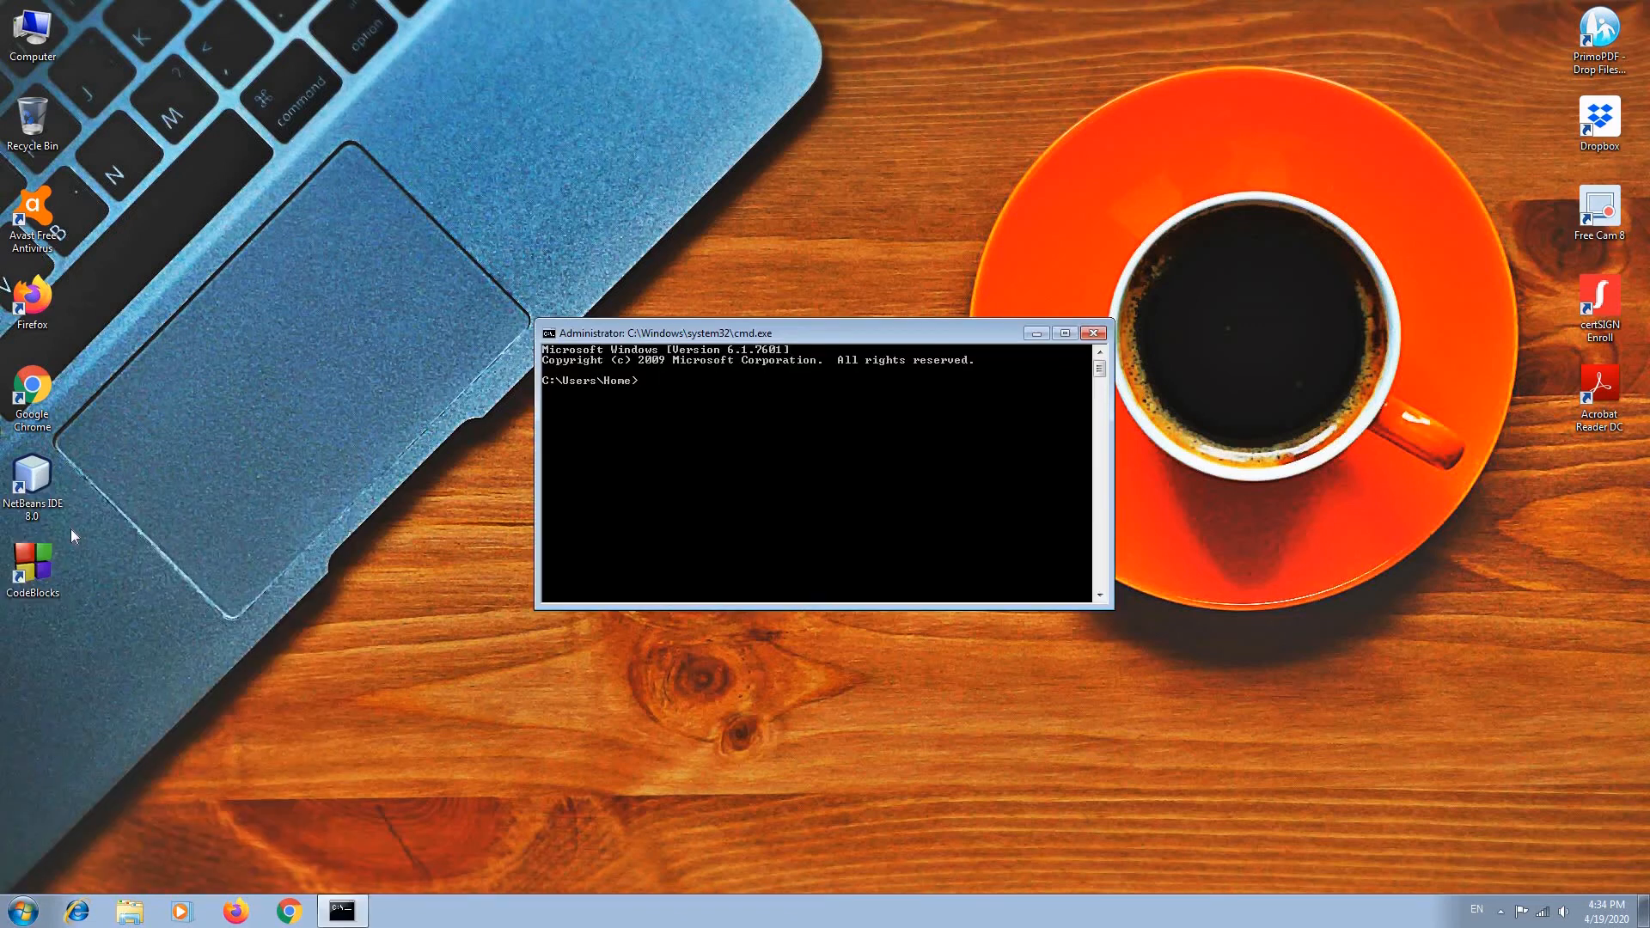
text(SQLCmd.exe -S .\SQLExpress -E)
key(Return)
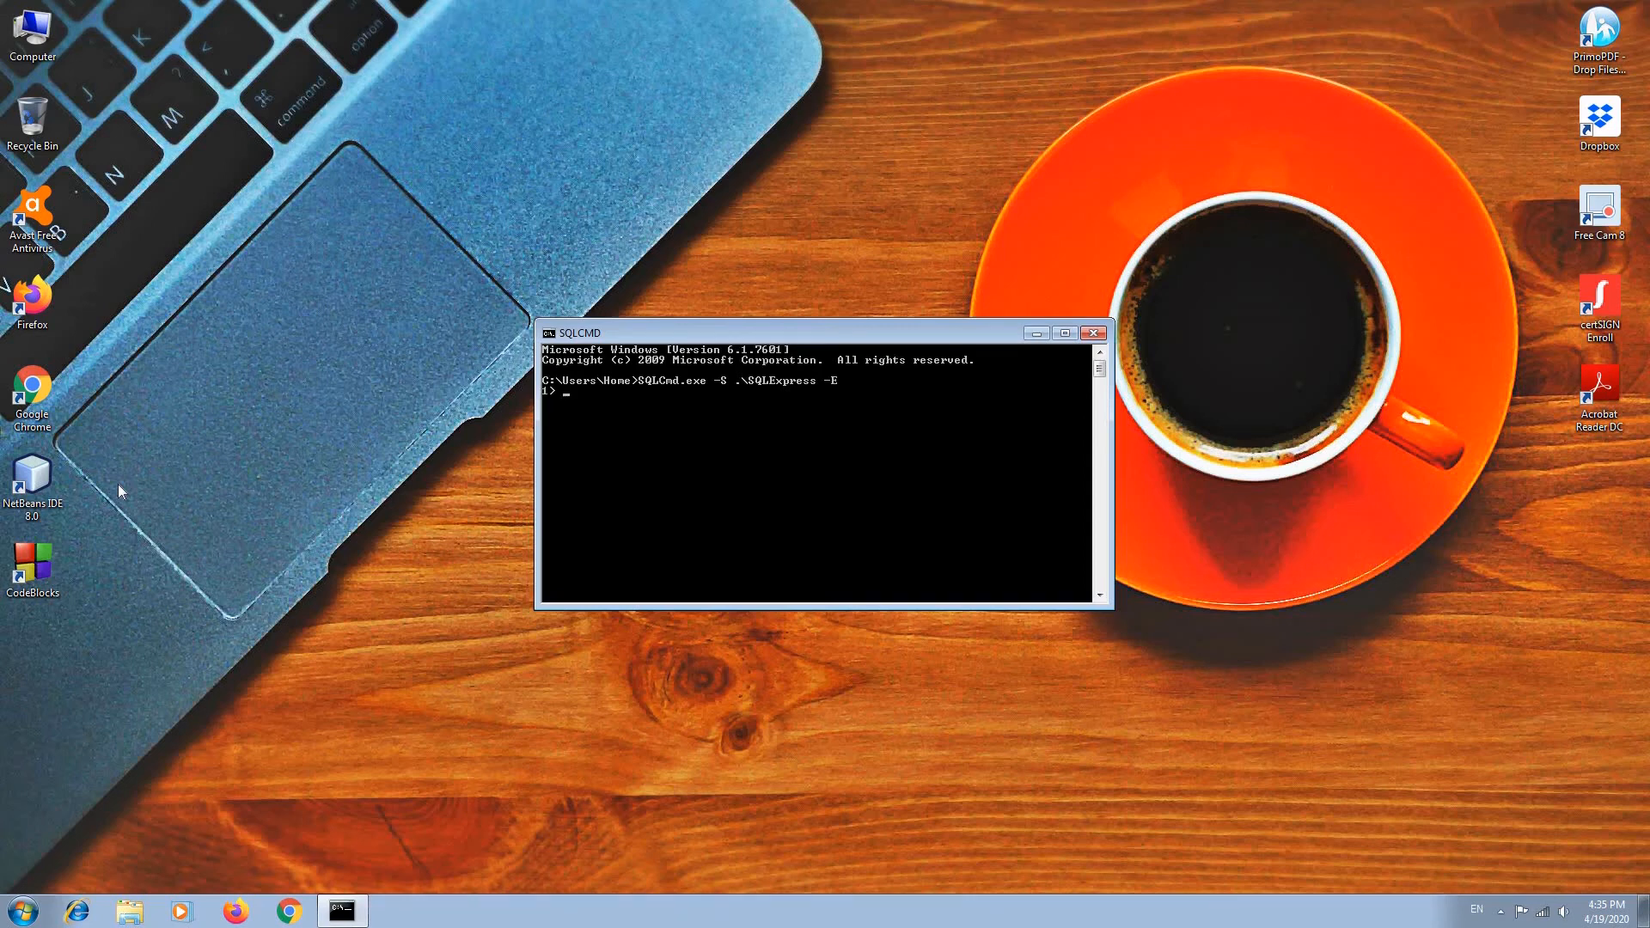
- List the databases by running "select name from sys.databases" with "go", and exit both SQLCMD and the command prompt
text(elect name from sys.databases)
key(Return)
text(go)
key(Return)
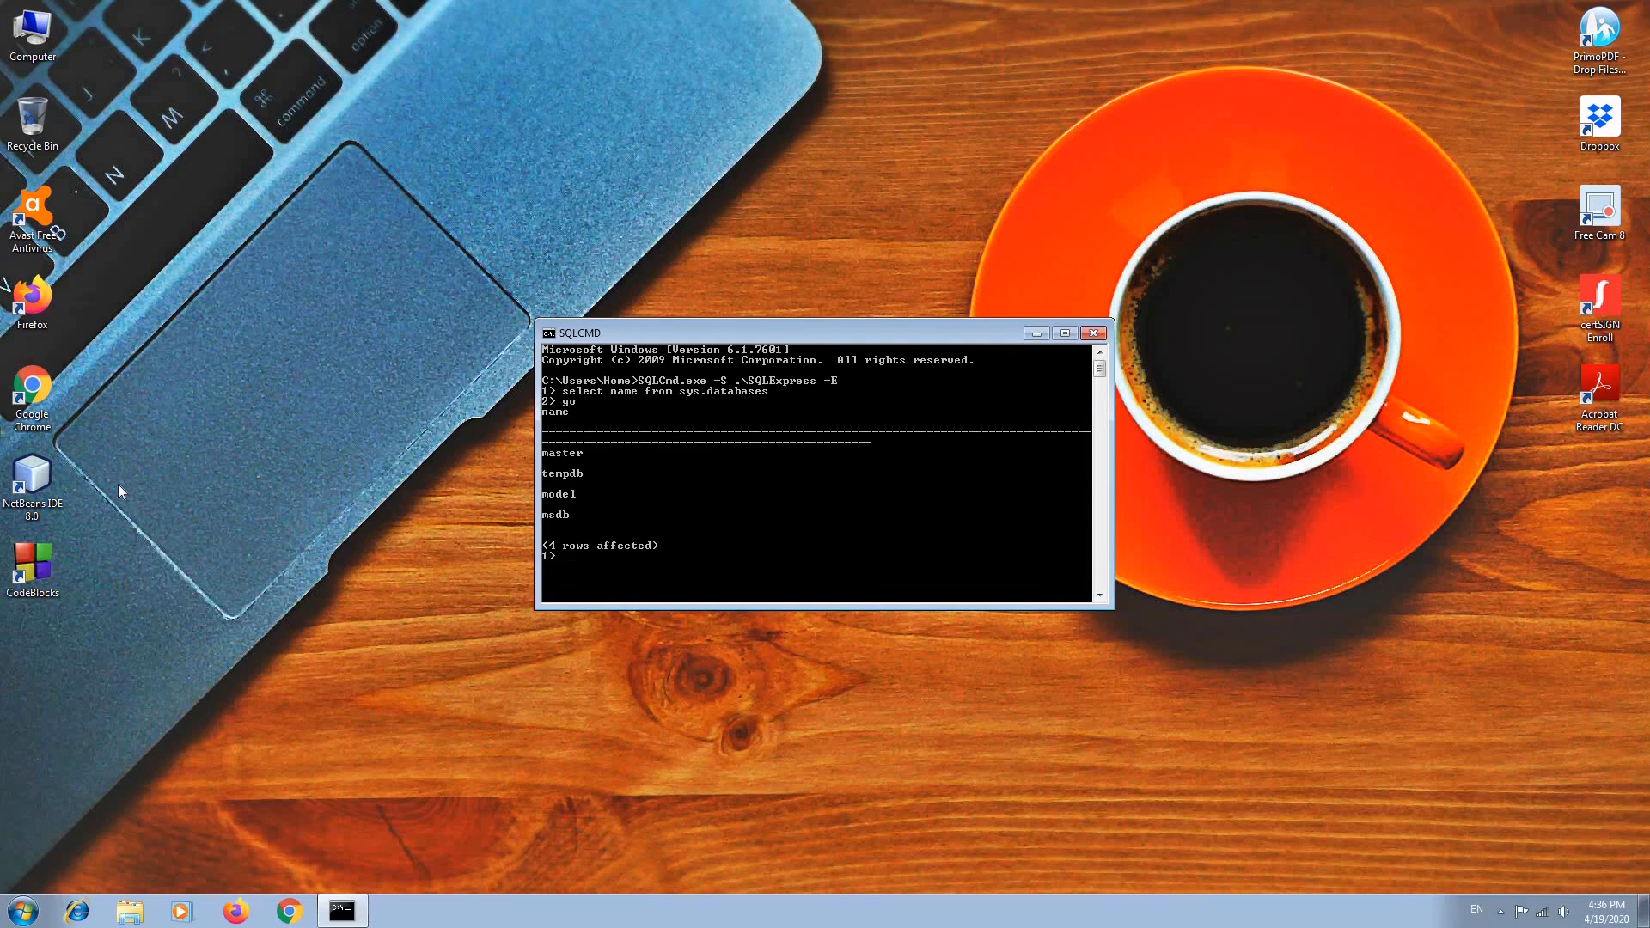
key(Return)
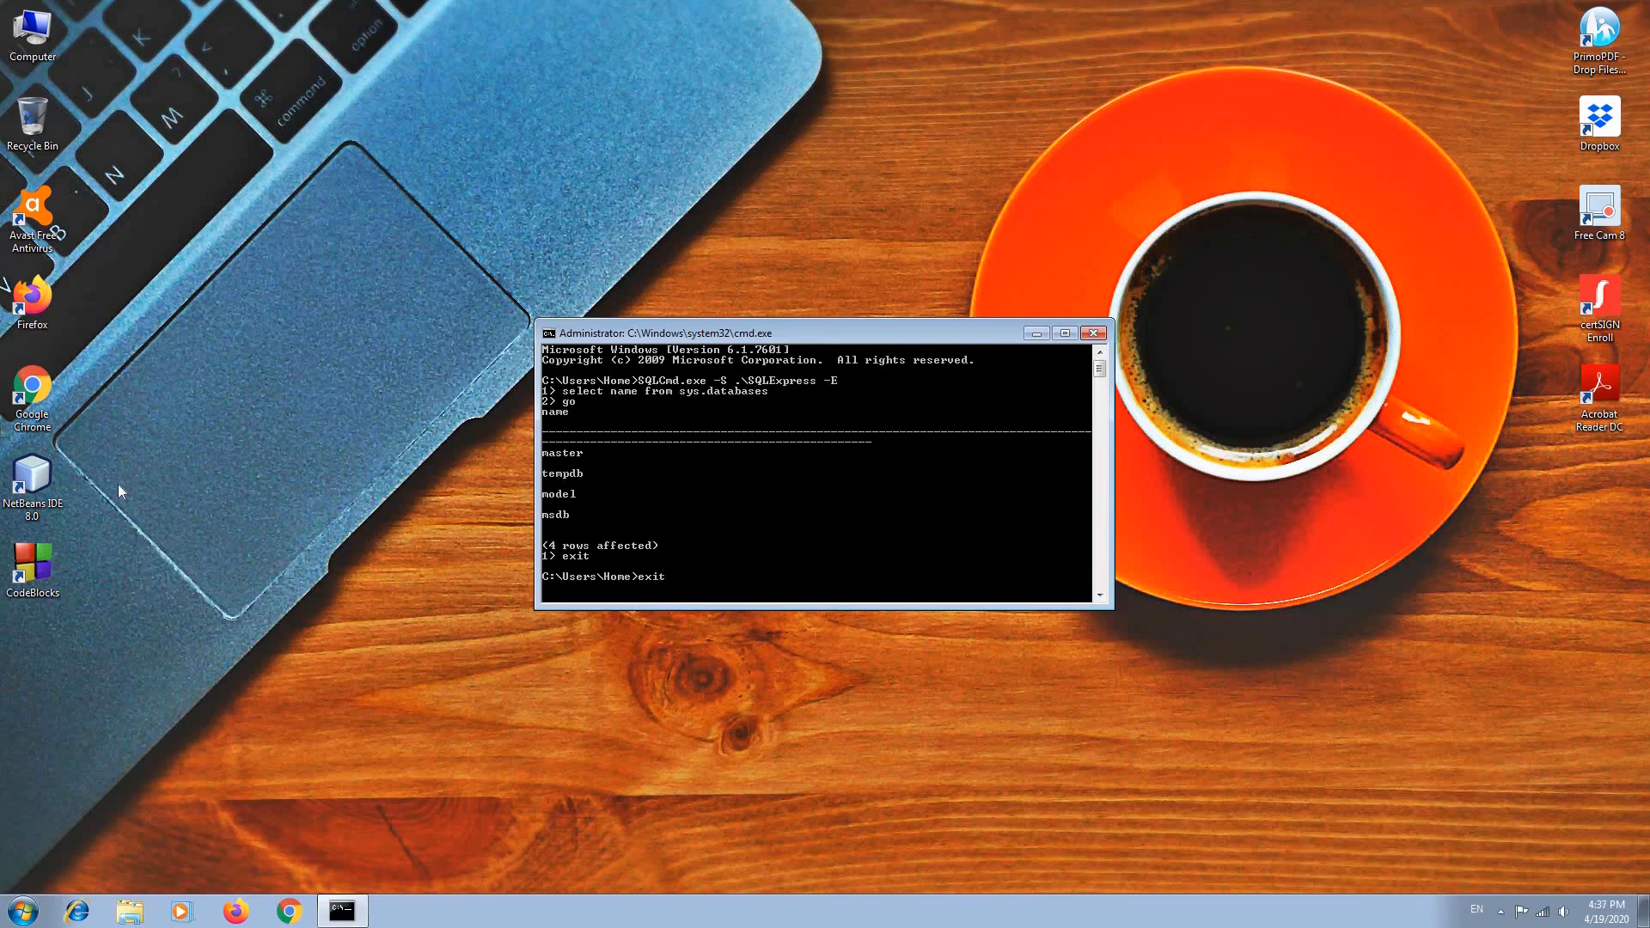
key(Return)
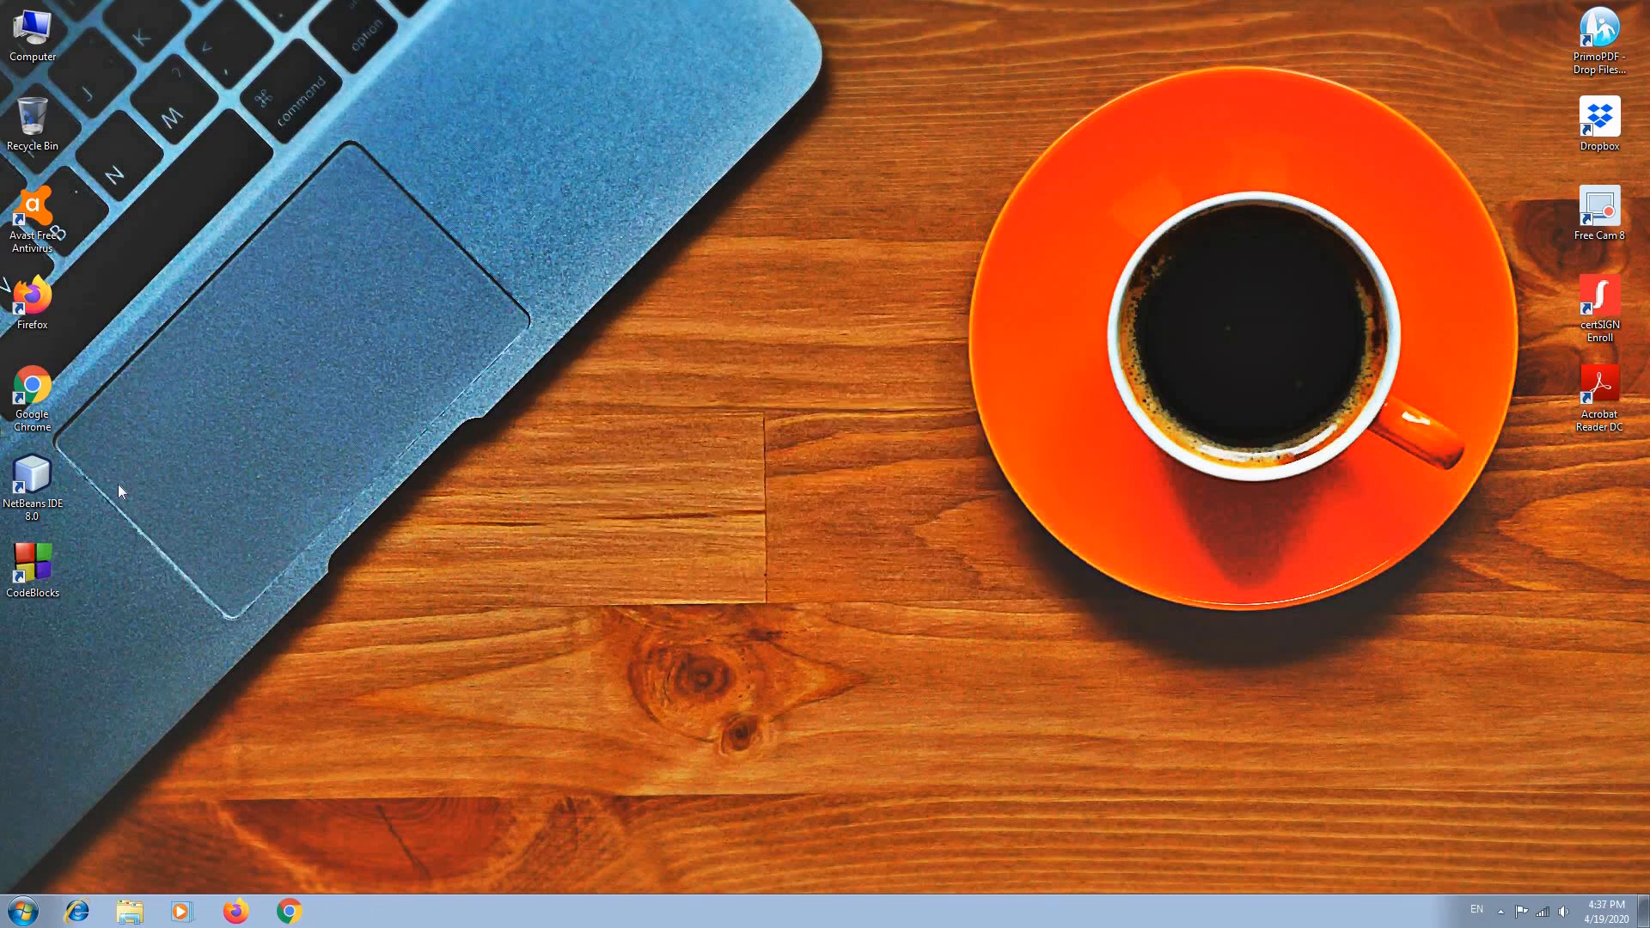